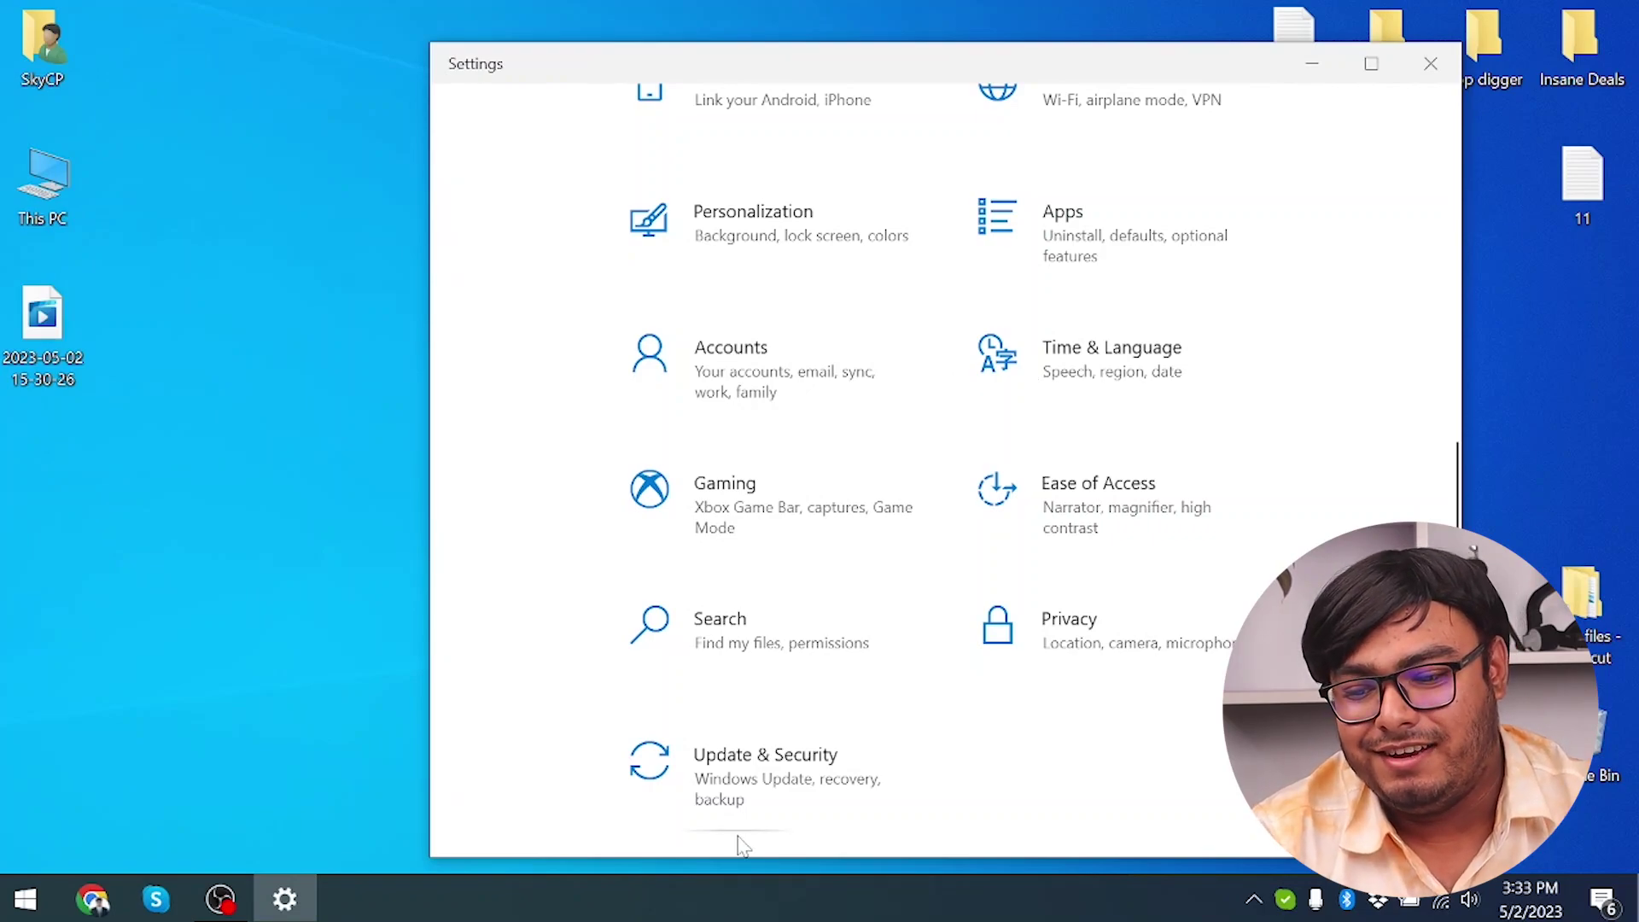
- Run the Playing Audio troubleshooter from Update & Security's additional troubleshooters list
{"action": "left_click", "coordinate": [808, 794]}
{"action": "scroll", "coordinate": [700, 413], "scroll_direction": "down", "scroll_amount": 1}
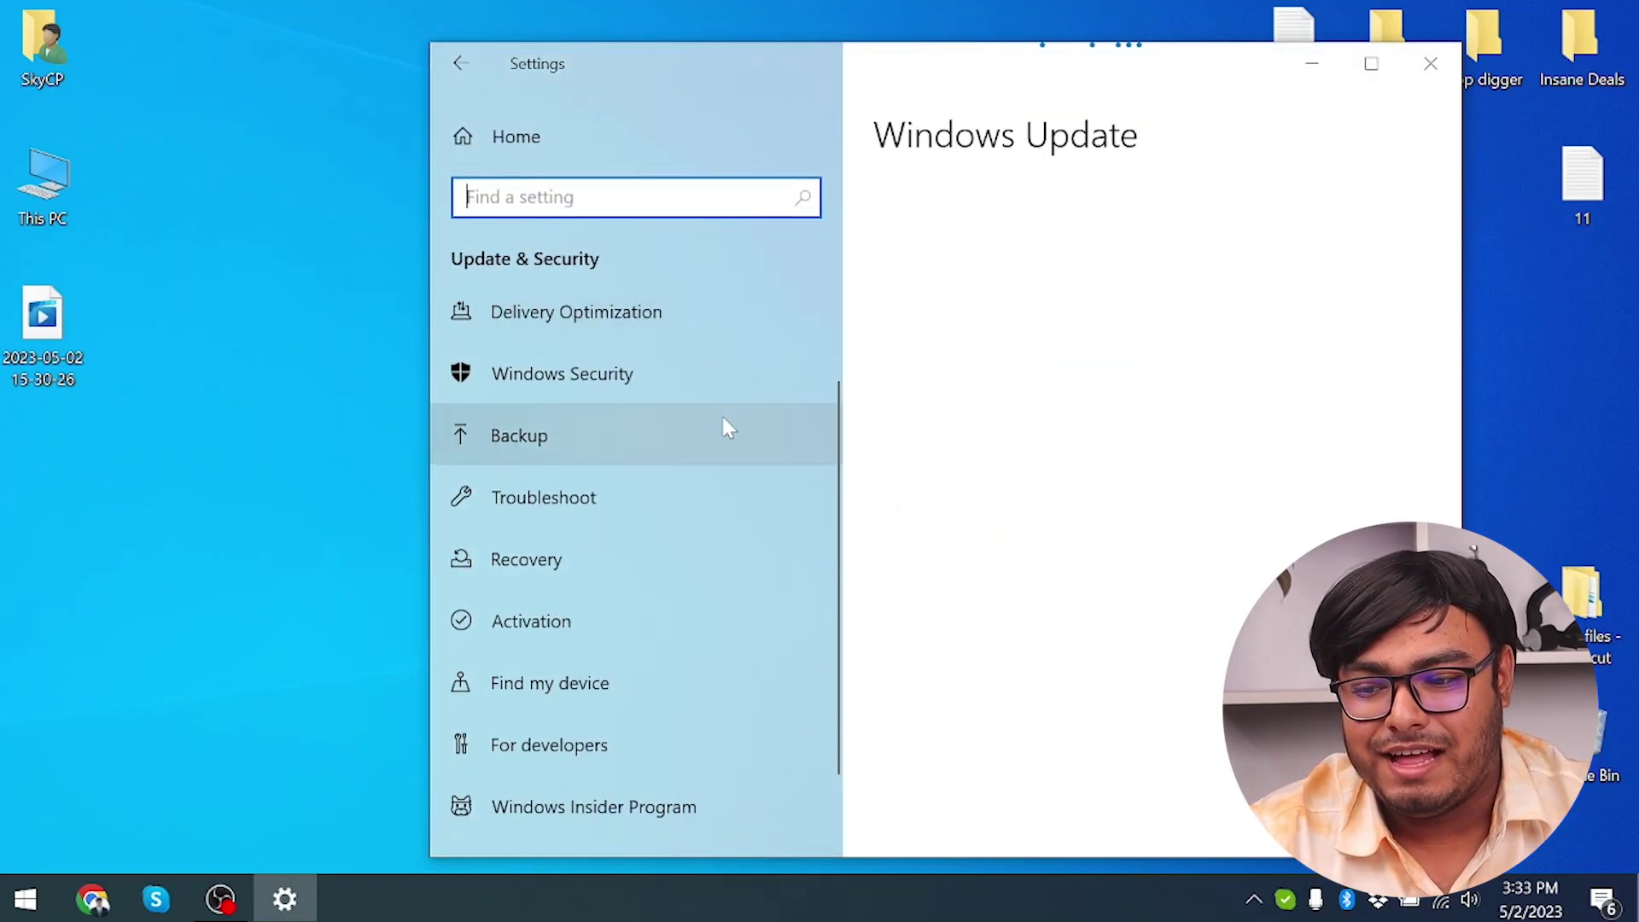
{"action": "left_click", "coordinate": [633, 504]}
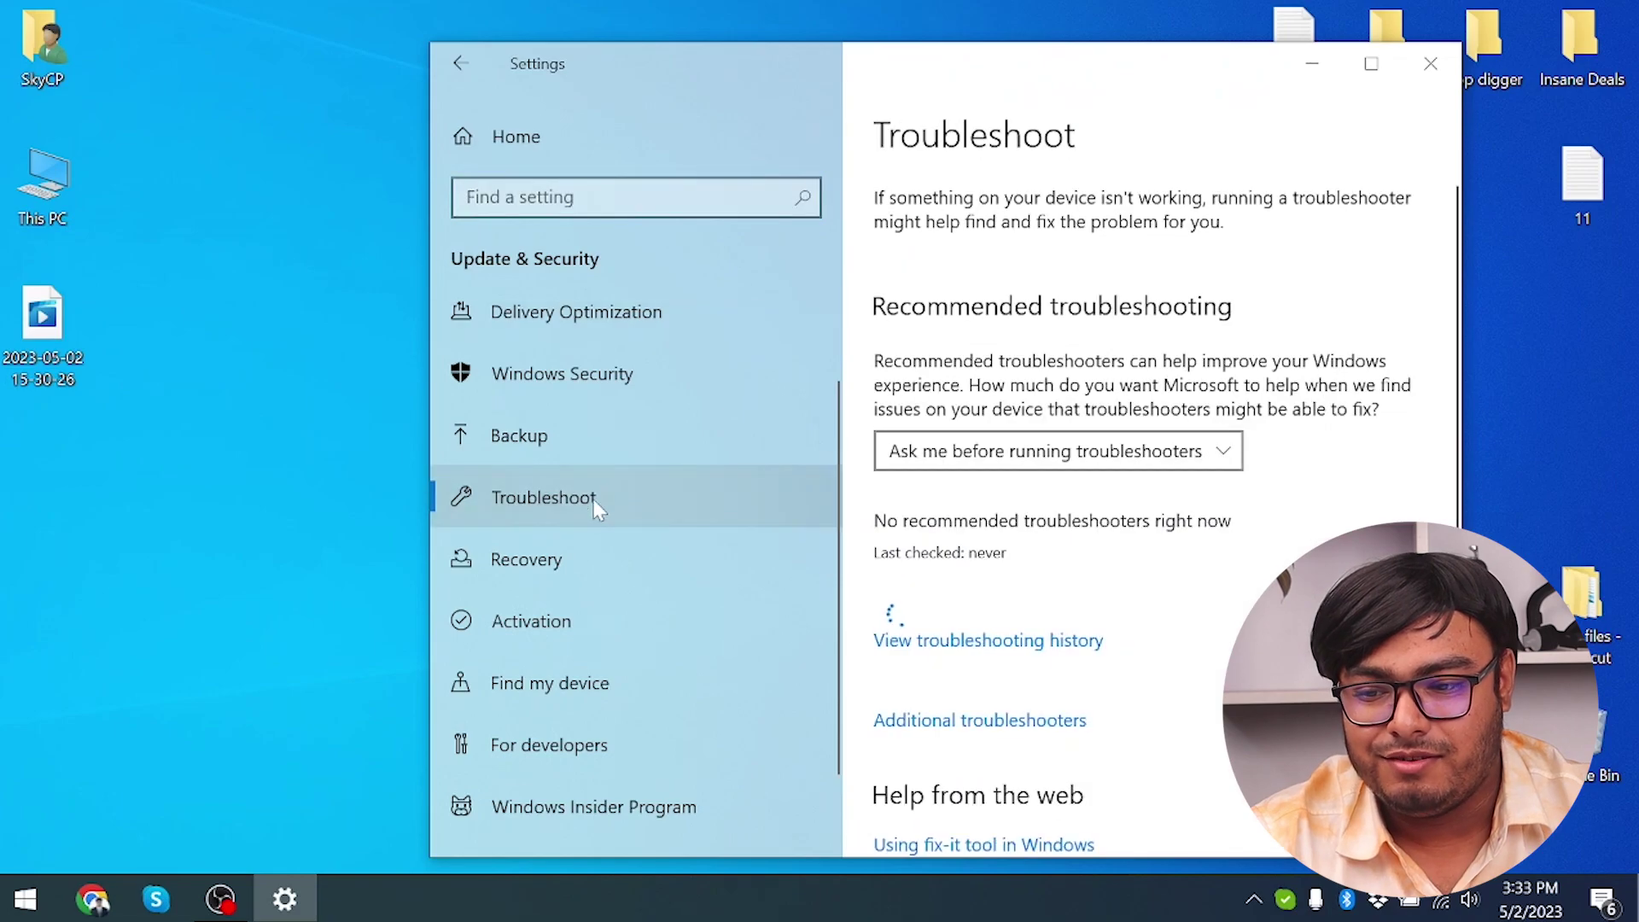
{"action": "scroll", "coordinate": [841, 491], "scroll_direction": "down", "scroll_amount": 2}
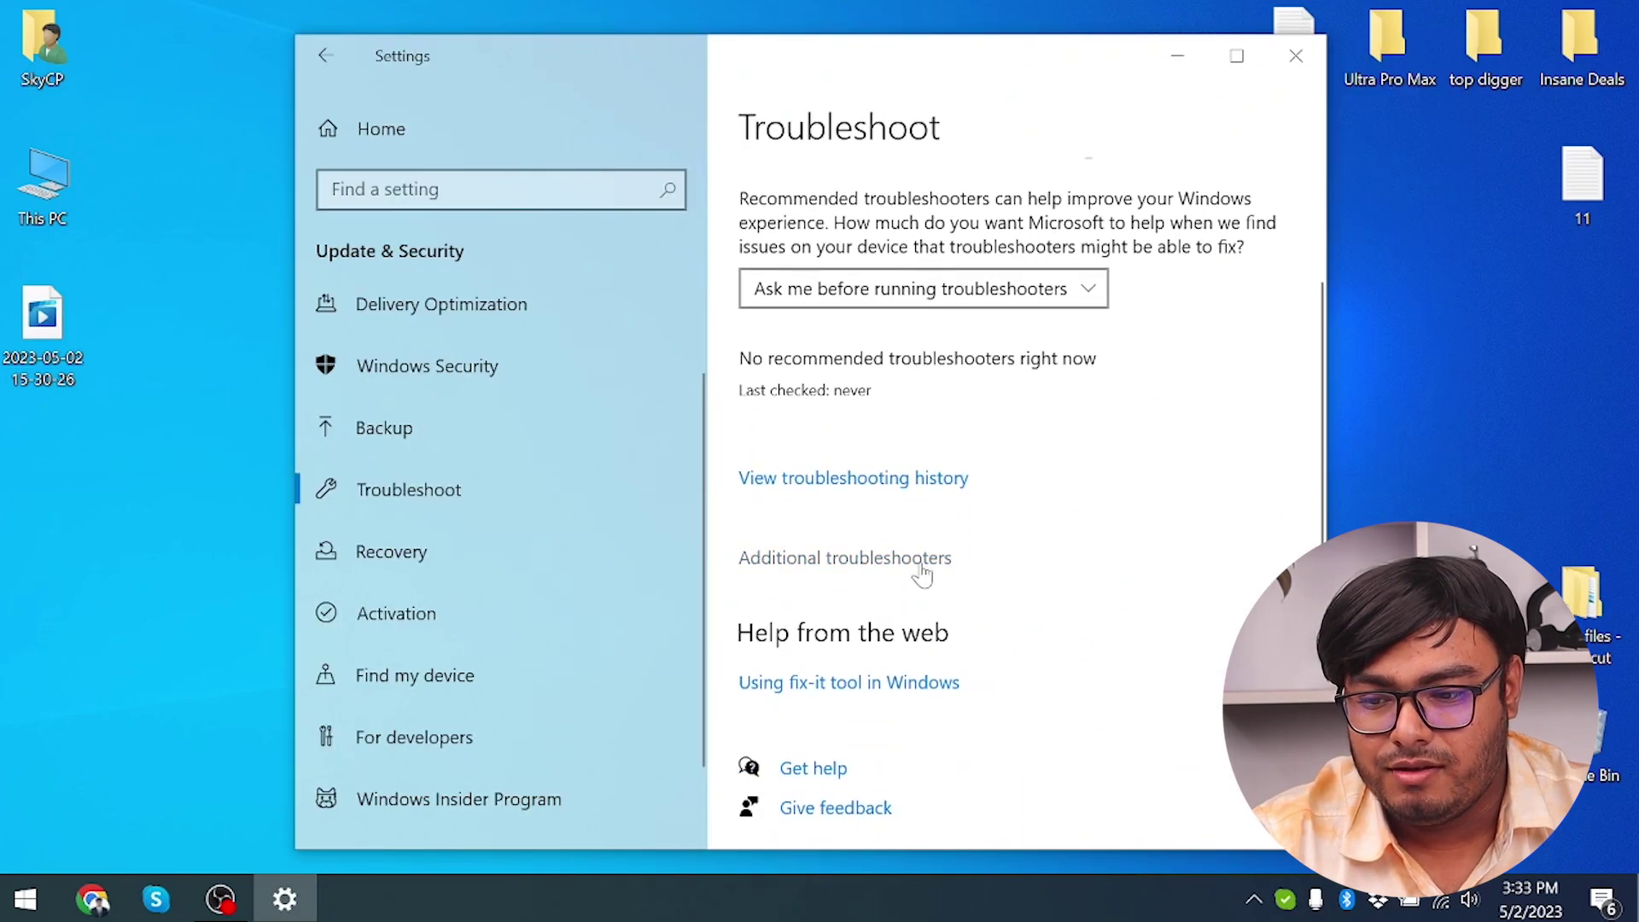
{"action": "left_click", "coordinate": [922, 567]}
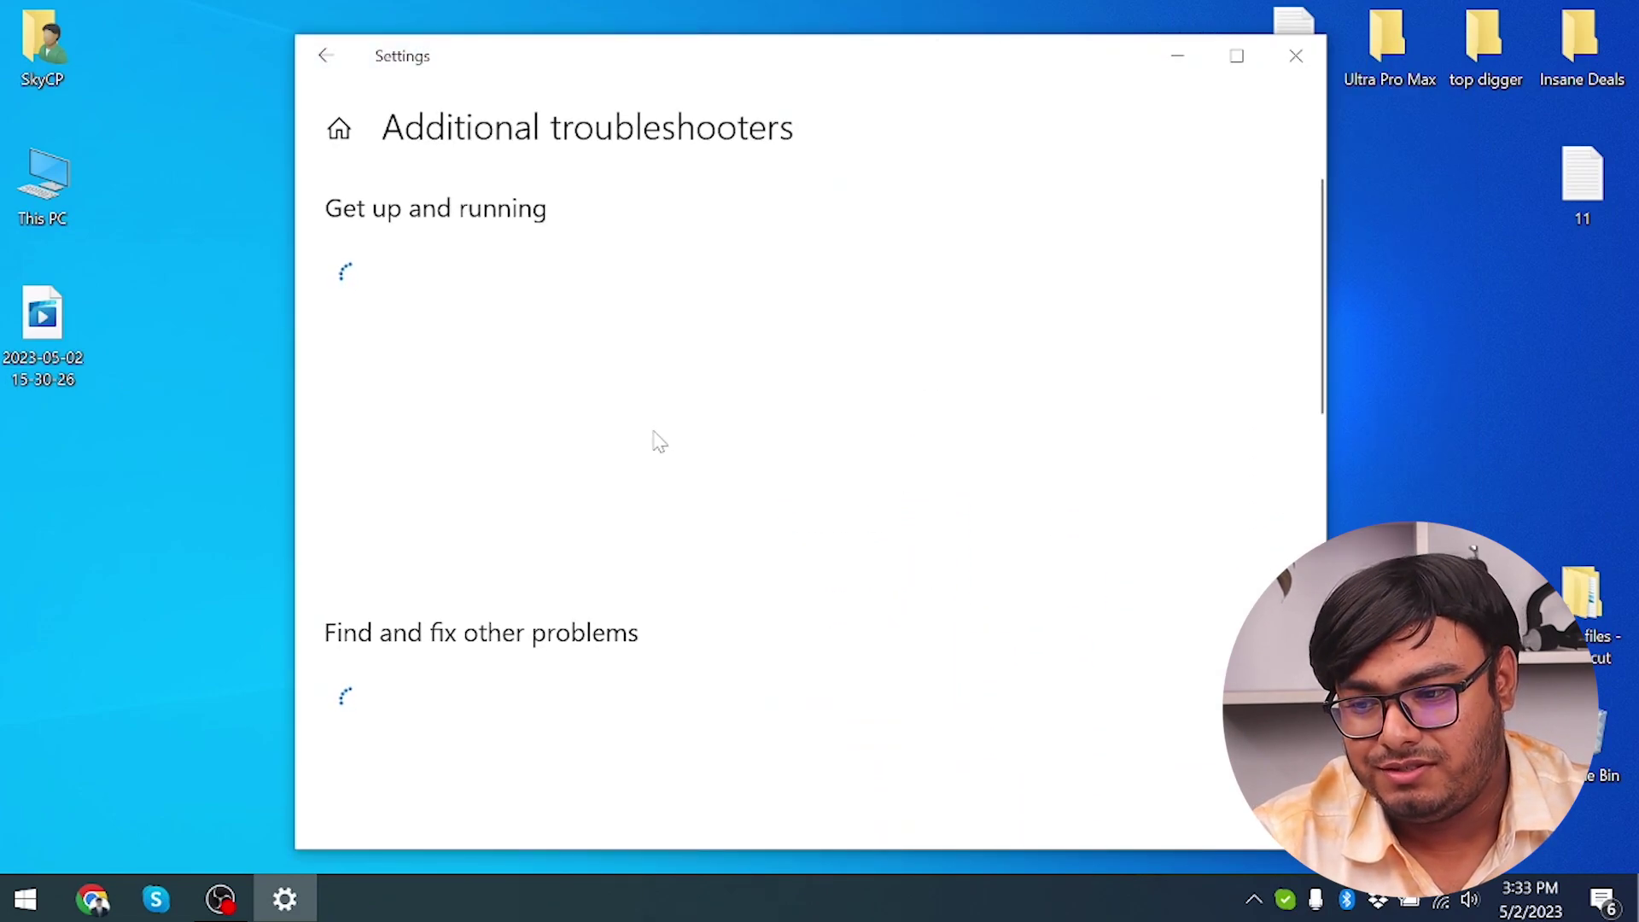
{"action": "left_click", "coordinate": [551, 399]}
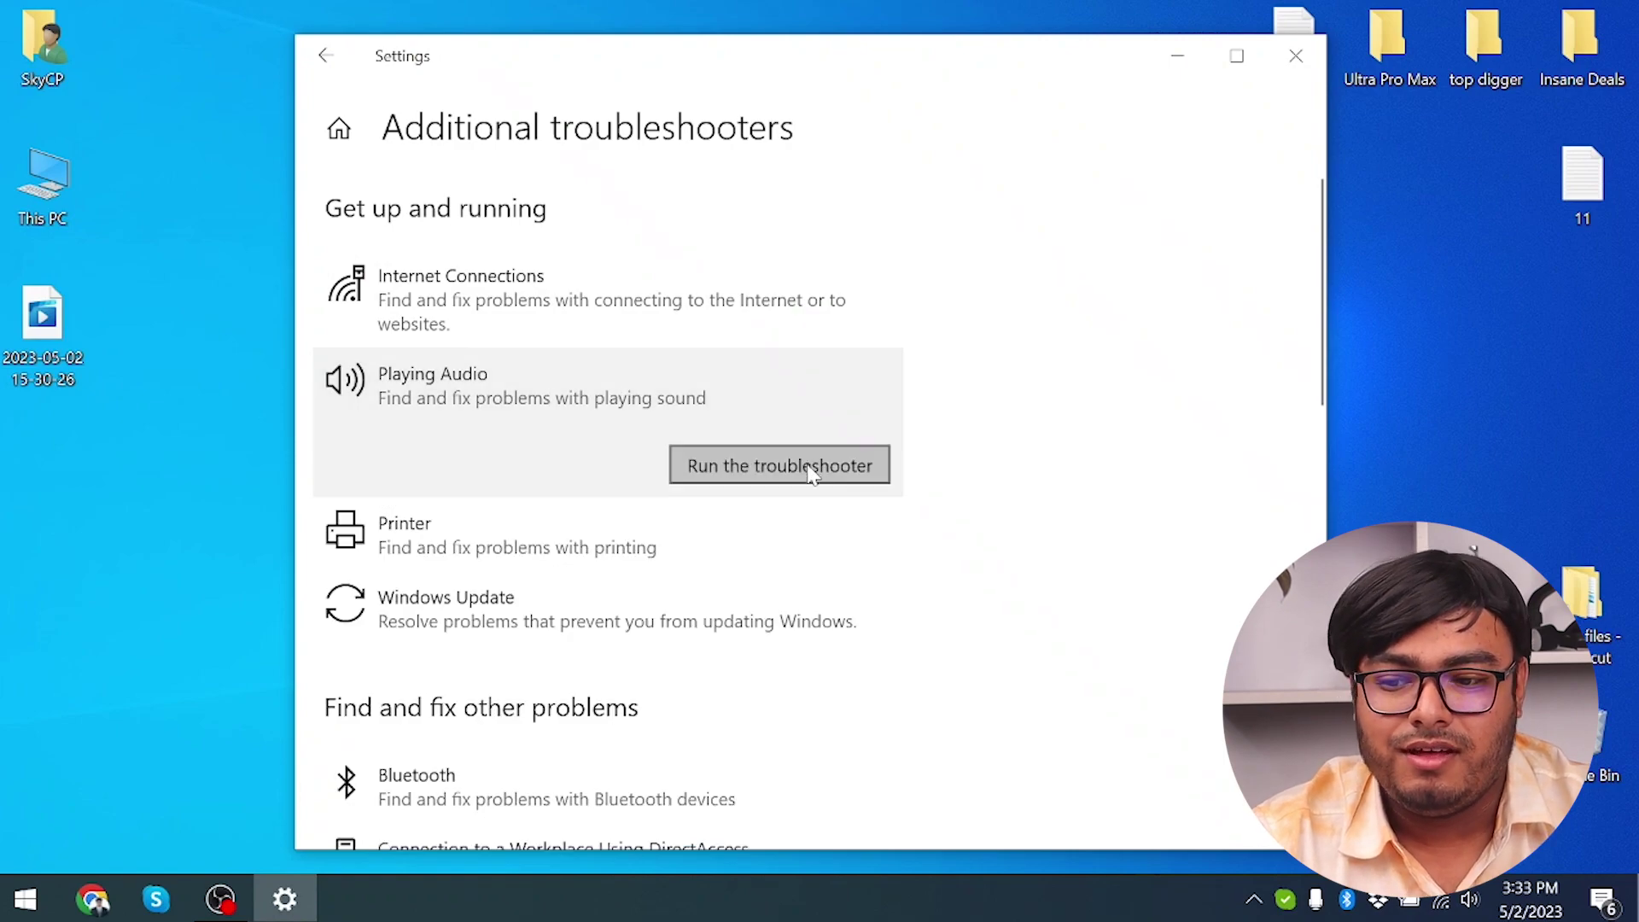
{"action": "left_click", "coordinate": [809, 471]}
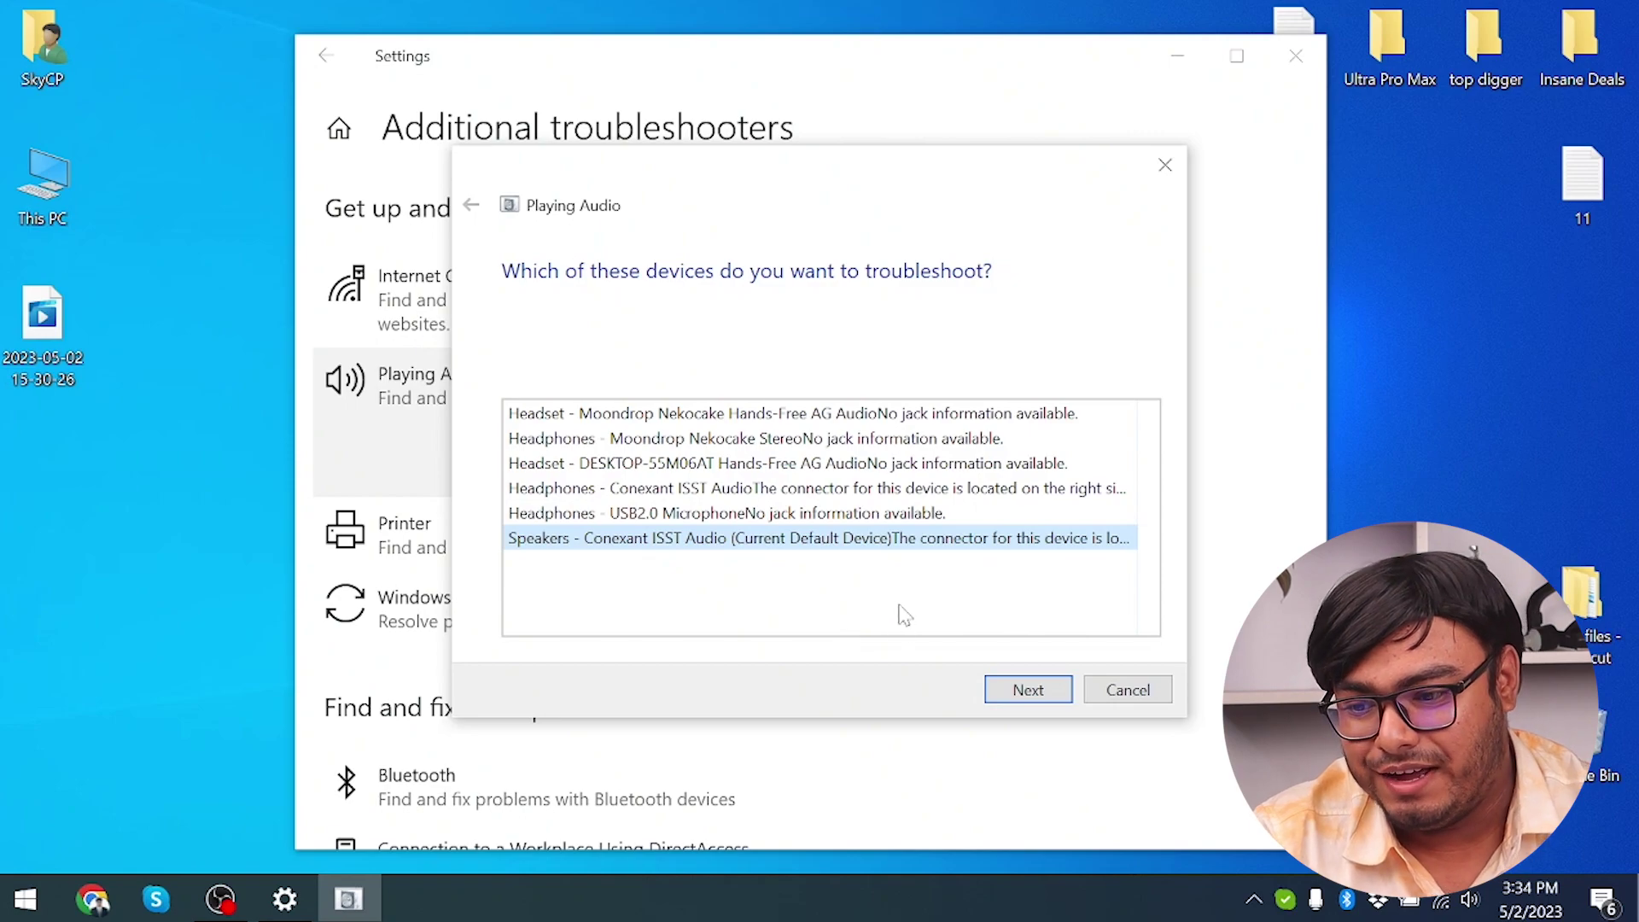
- Troubleshoot the Conexant speakers: disable all their sound effects, play test sounds and report them good
{"action": "left_click", "coordinate": [1028, 690]}
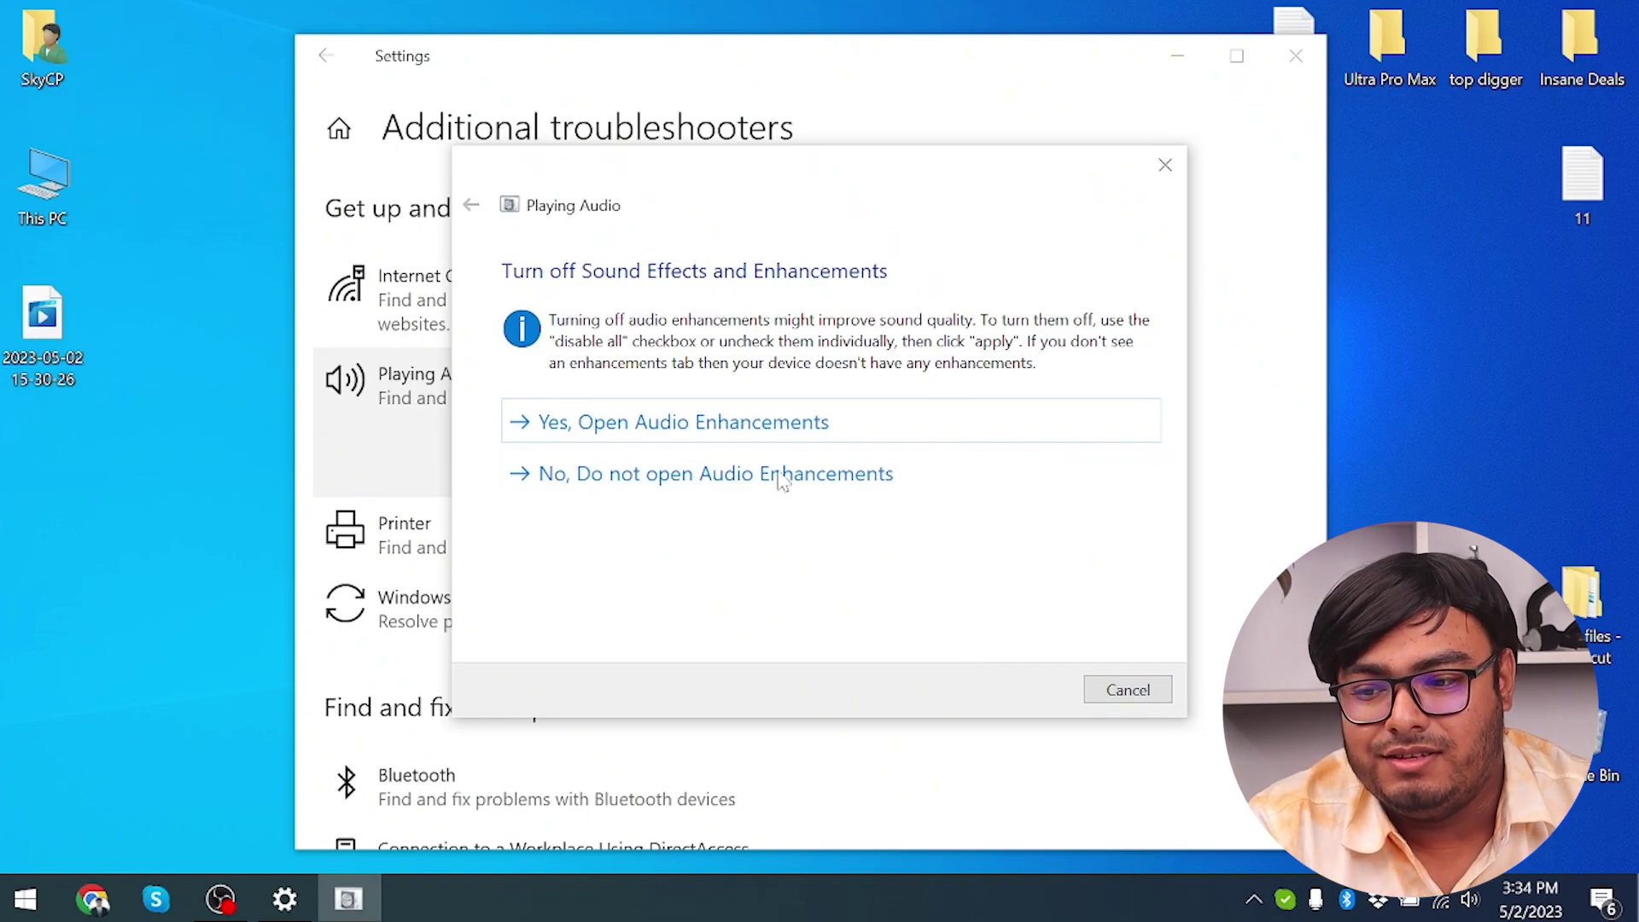
{"action": "left_click", "coordinate": [743, 427]}
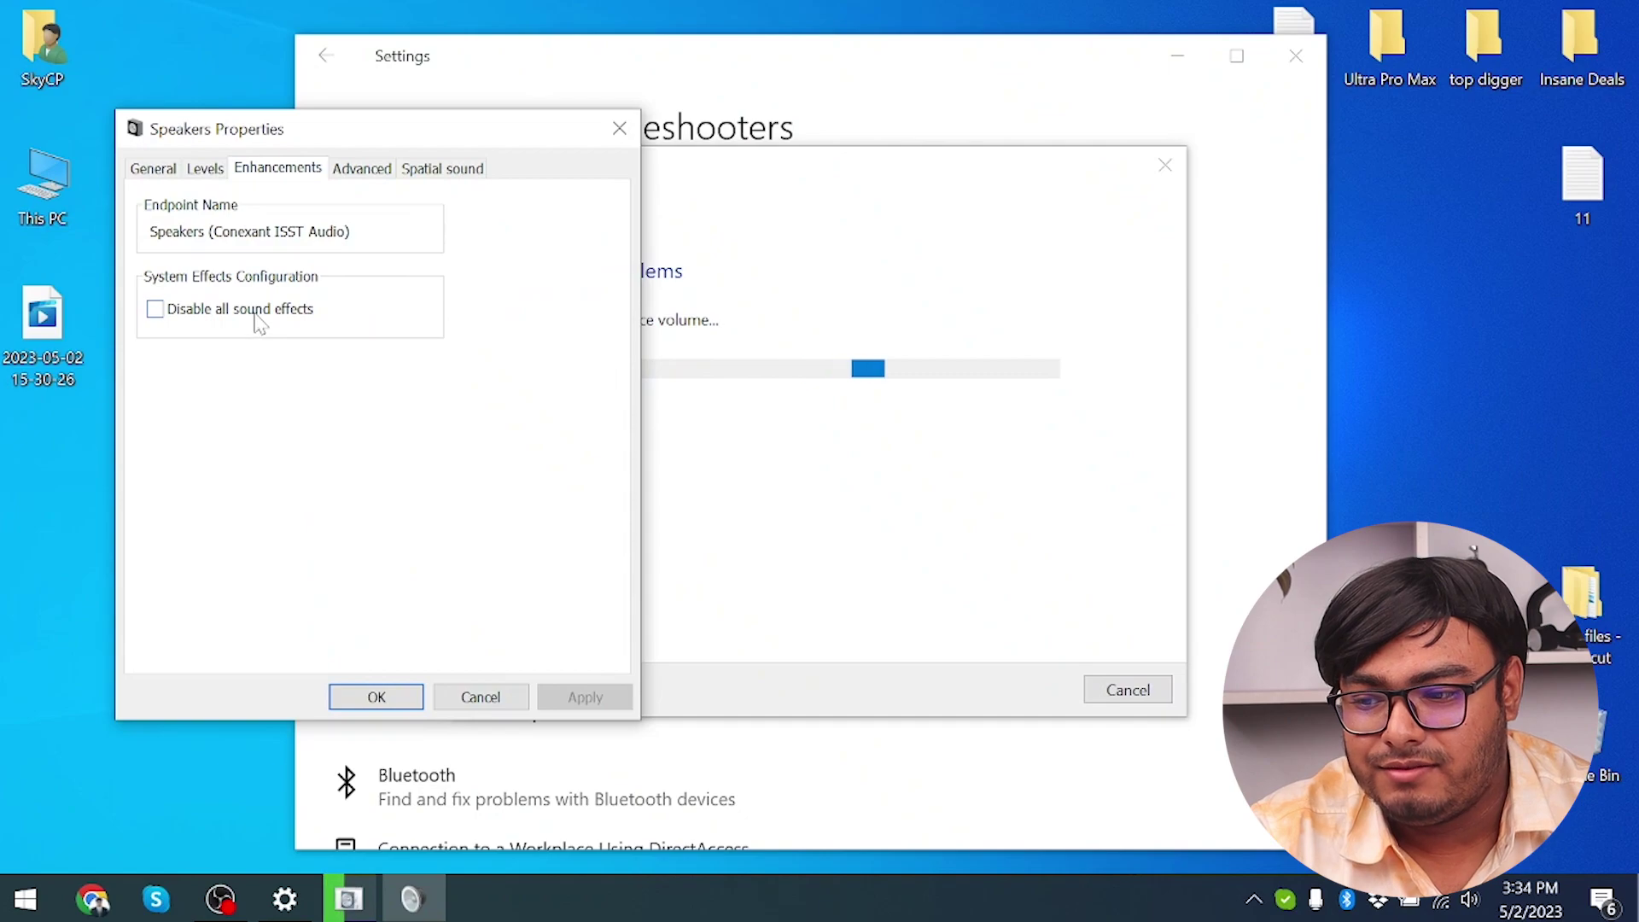
{"action": "left_click", "coordinate": [254, 315]}
{"action": "left_click", "coordinate": [586, 698]}
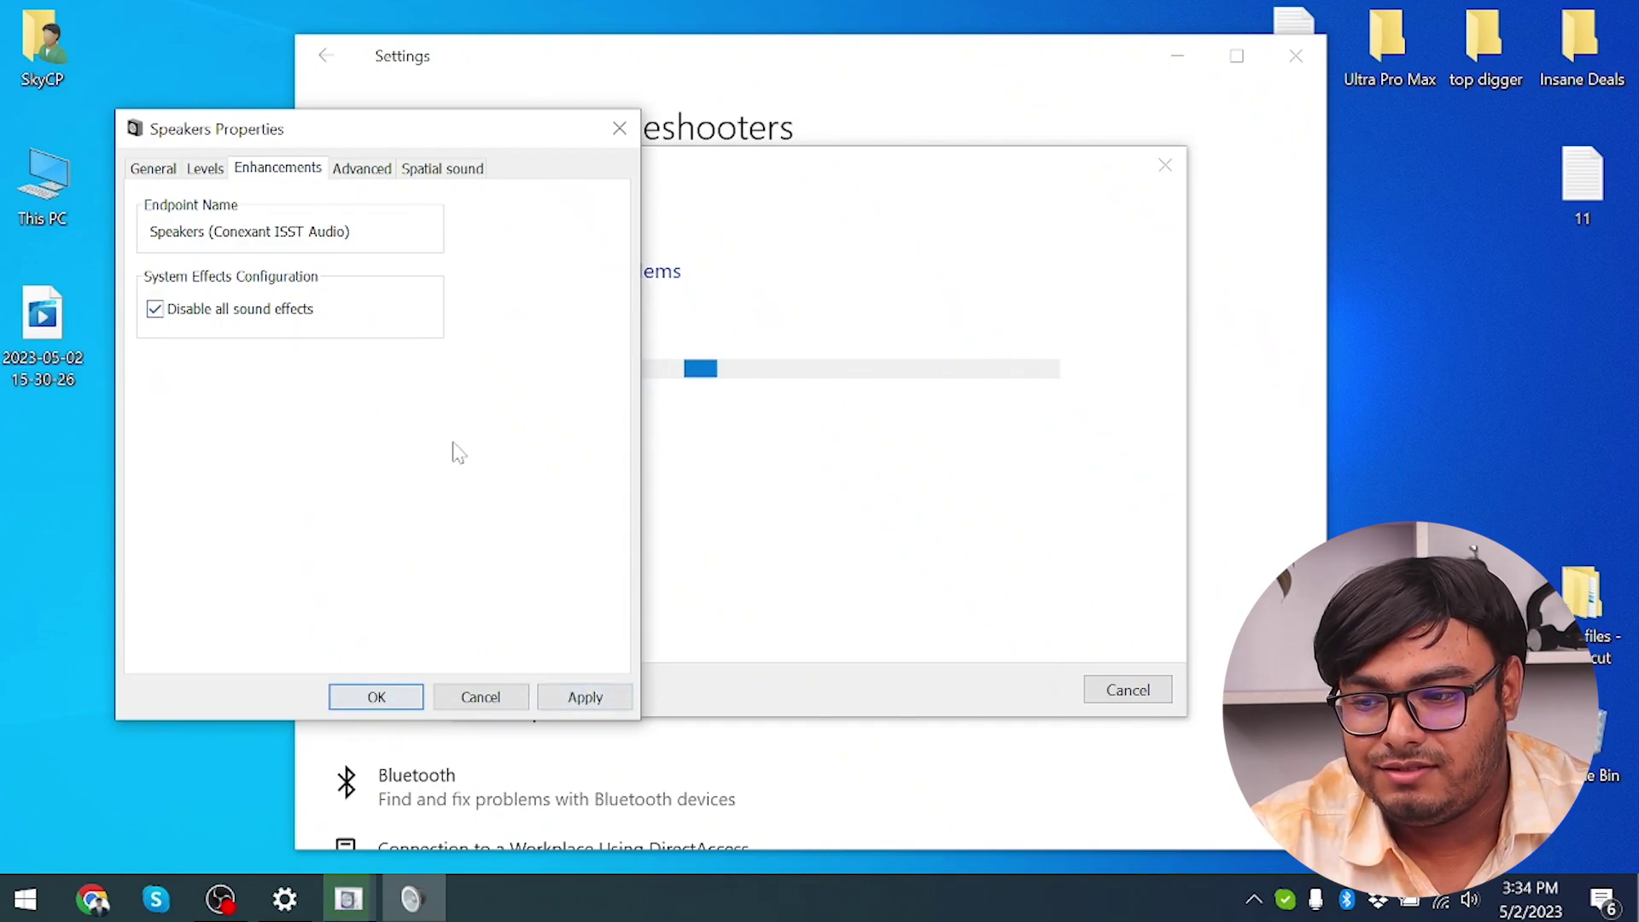
{"action": "left_click", "coordinate": [286, 316]}
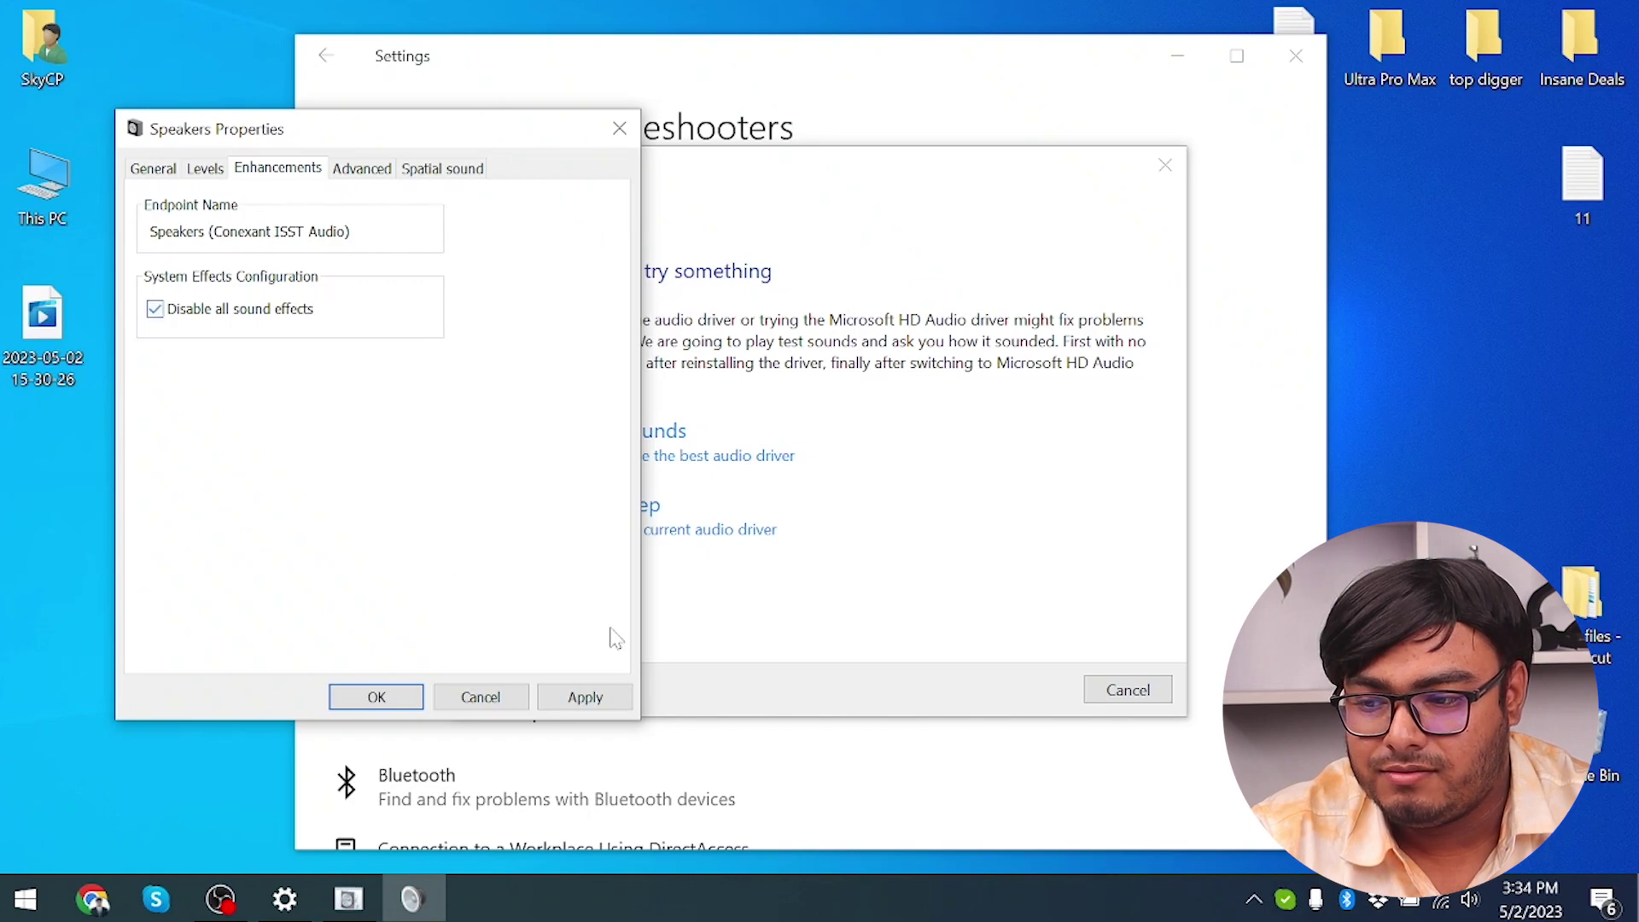
{"action": "left_click", "coordinate": [586, 696]}
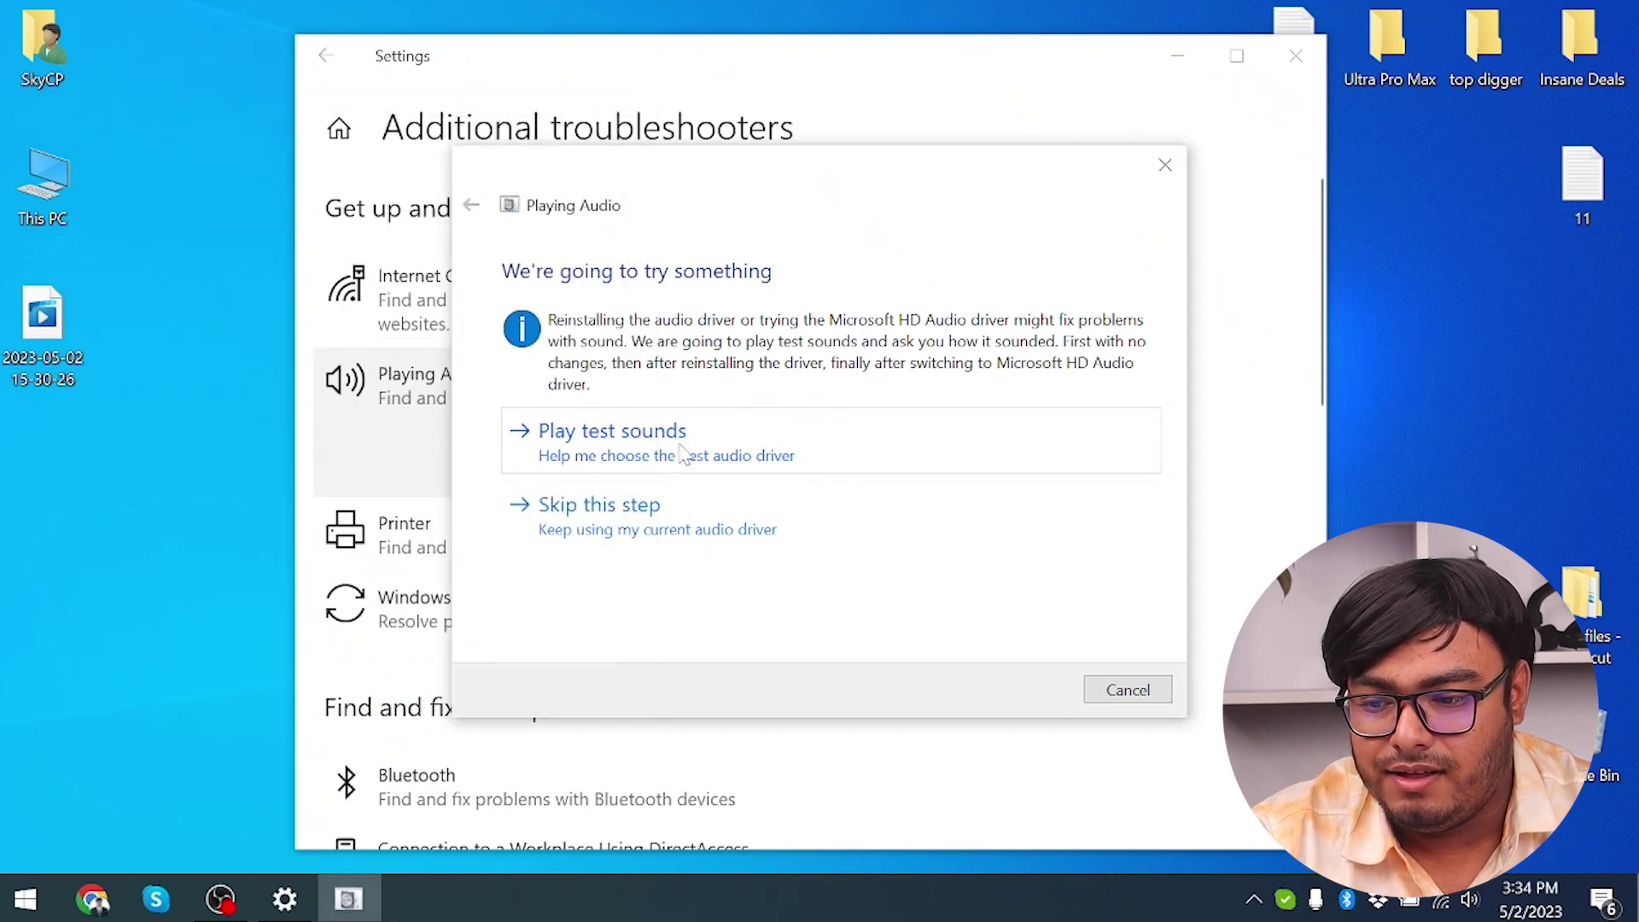
{"action": "left_click", "coordinate": [766, 455]}
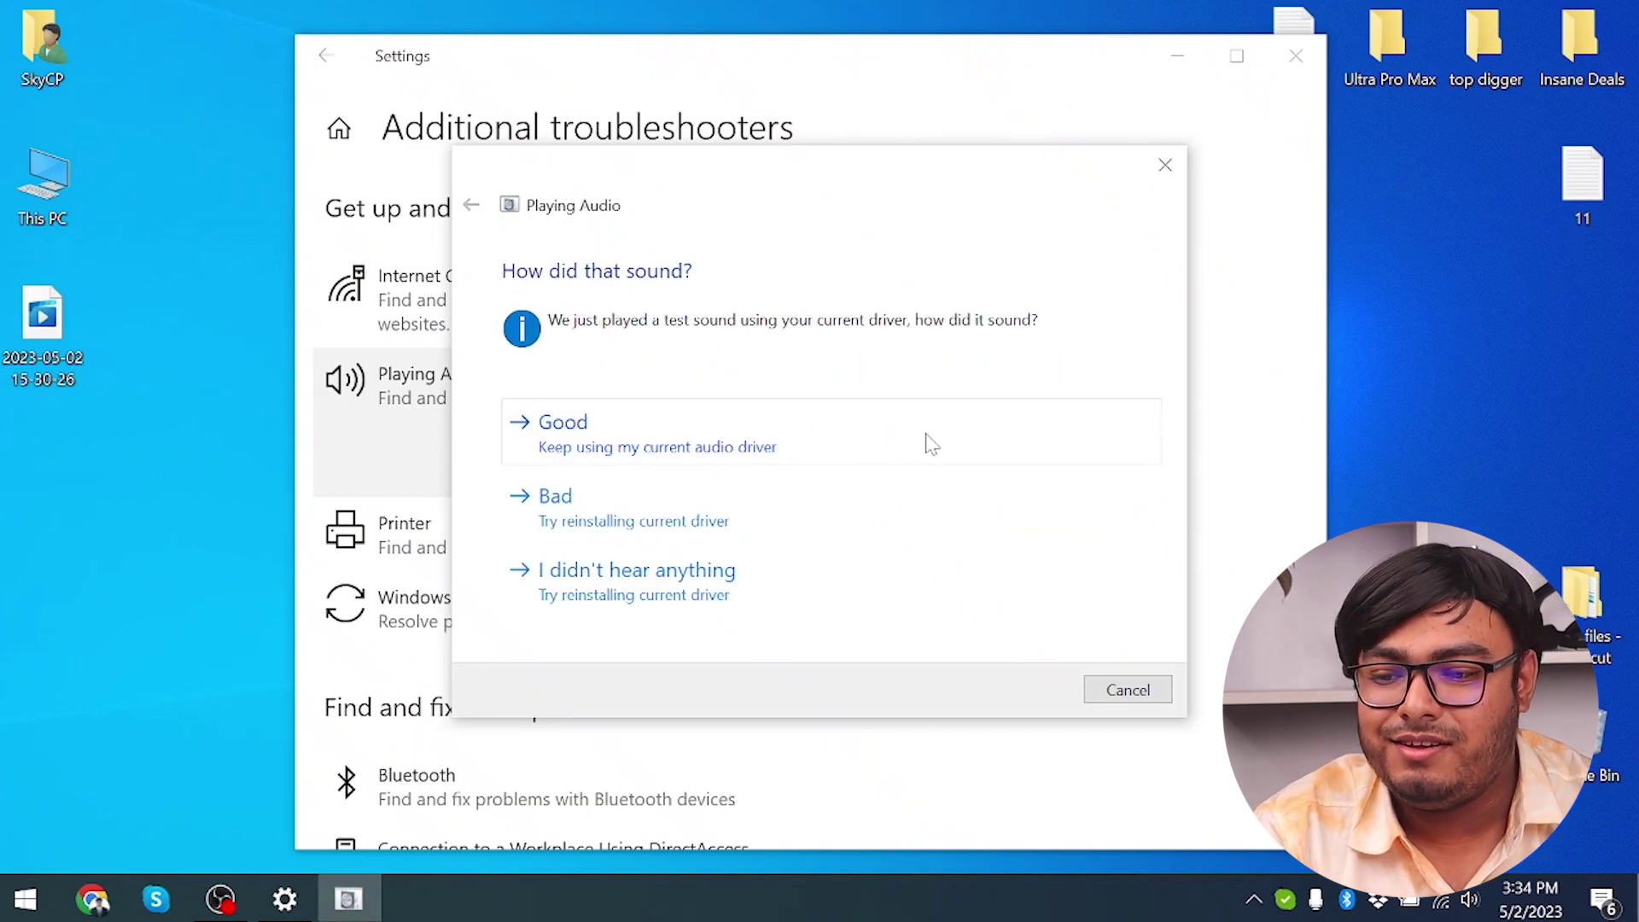
{"action": "left_click", "coordinate": [849, 440]}
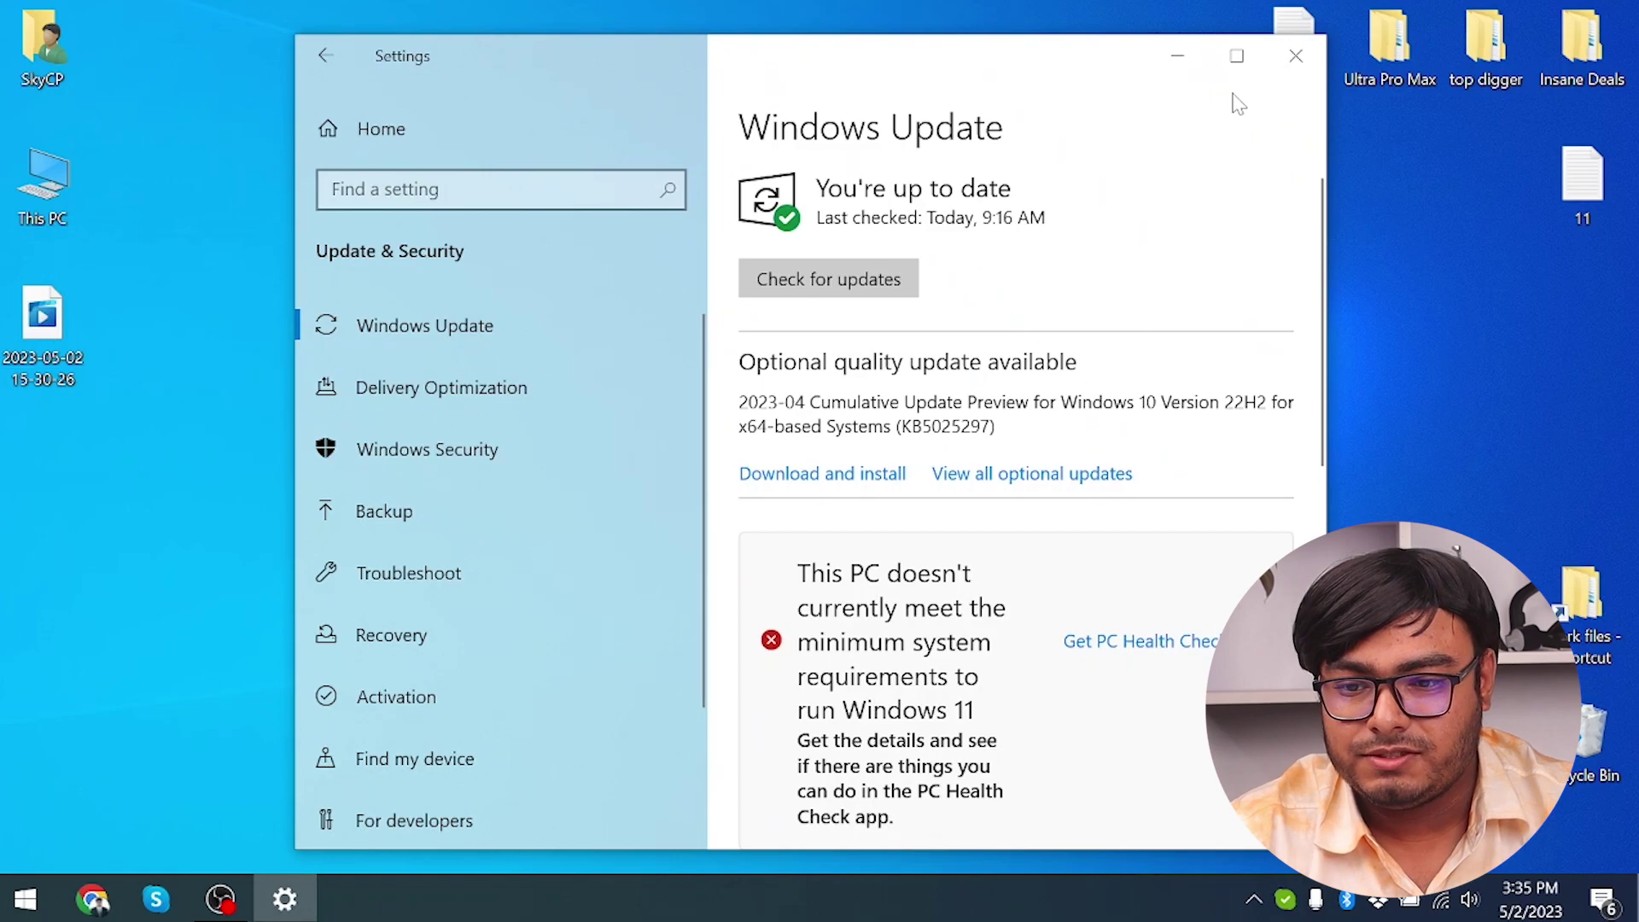
- Maximize the Settings window showing the Windows Update page
{"action": "left_click", "coordinate": [1237, 55]}
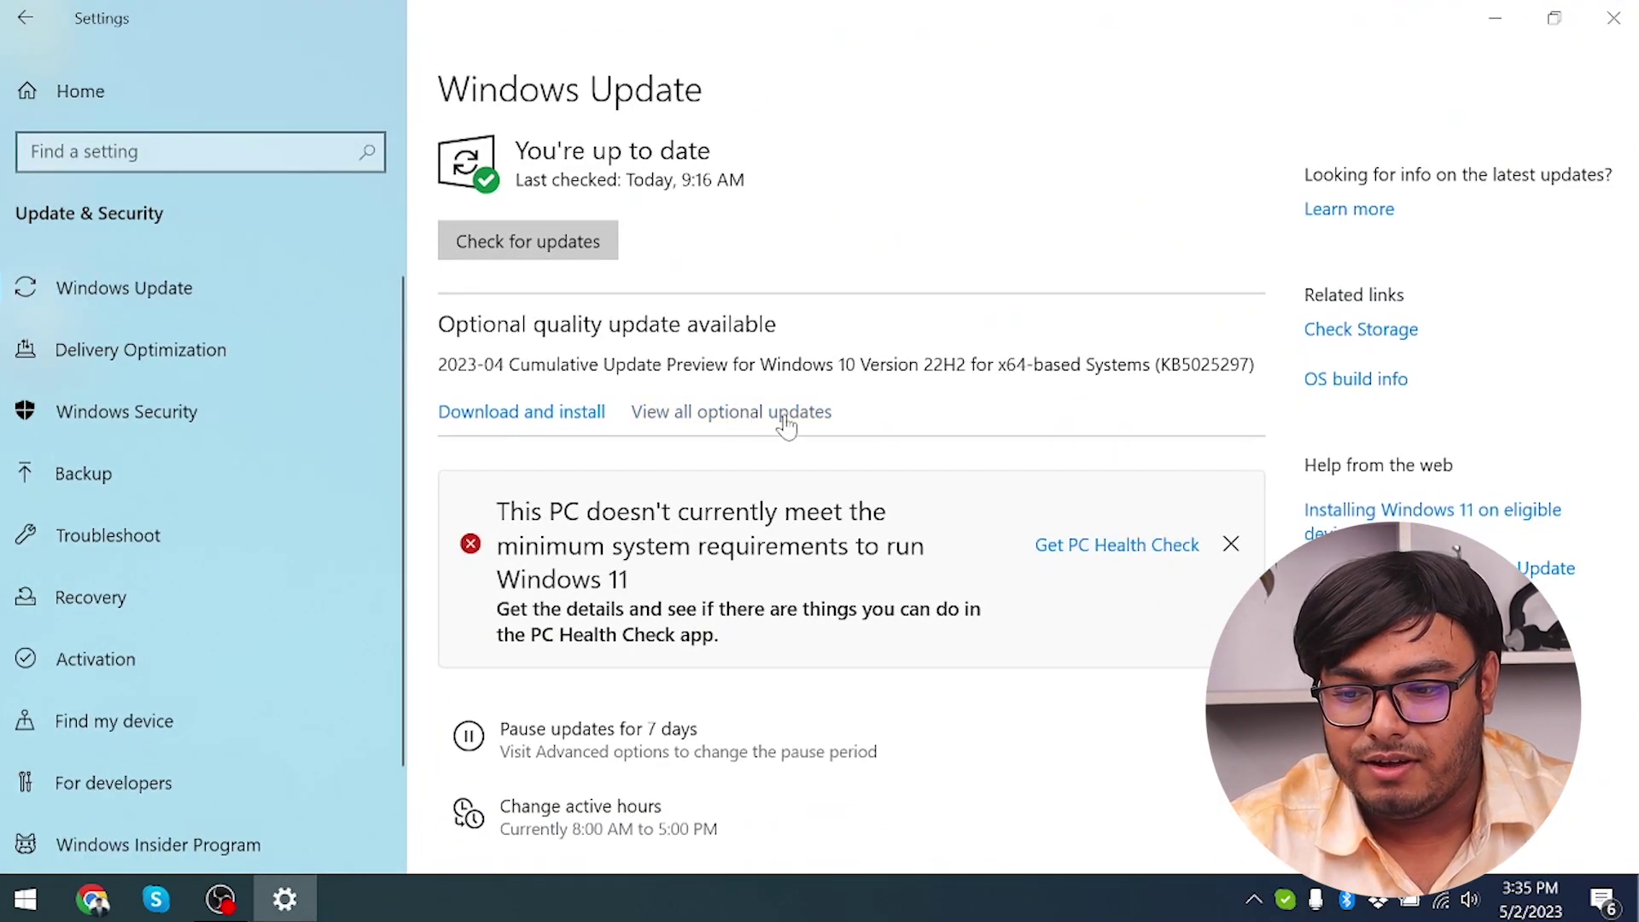
- List the optional driver updates and tick the Intel, Synaptics Mouse and HP Firmware entries
{"action": "left_click", "coordinate": [785, 423]}
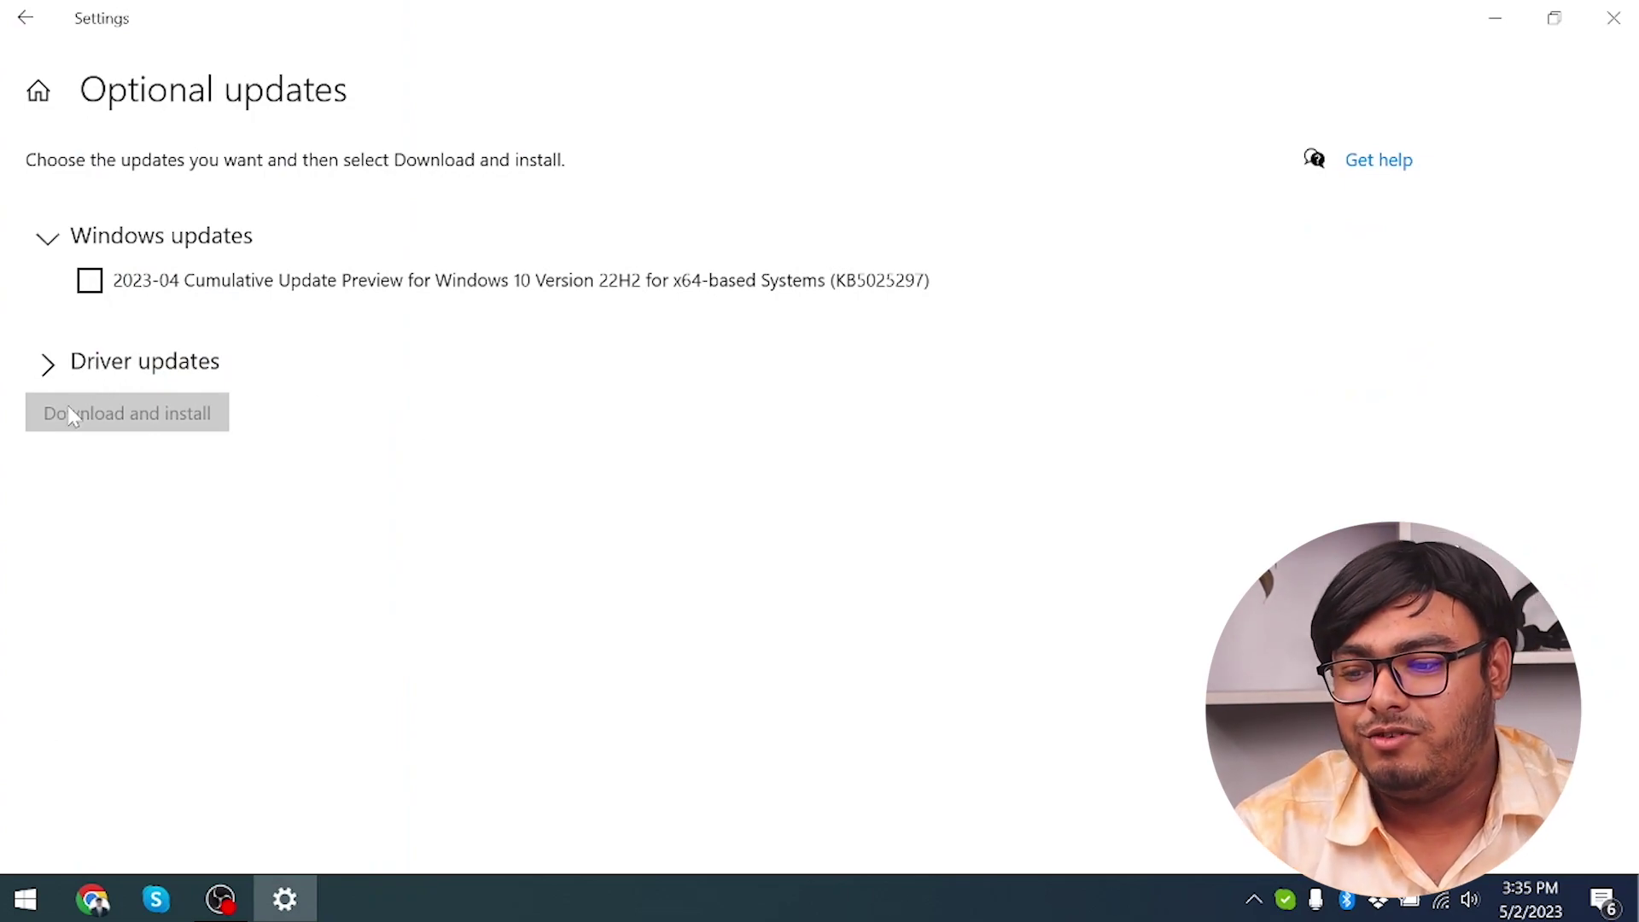
{"action": "left_click", "coordinate": [189, 374]}
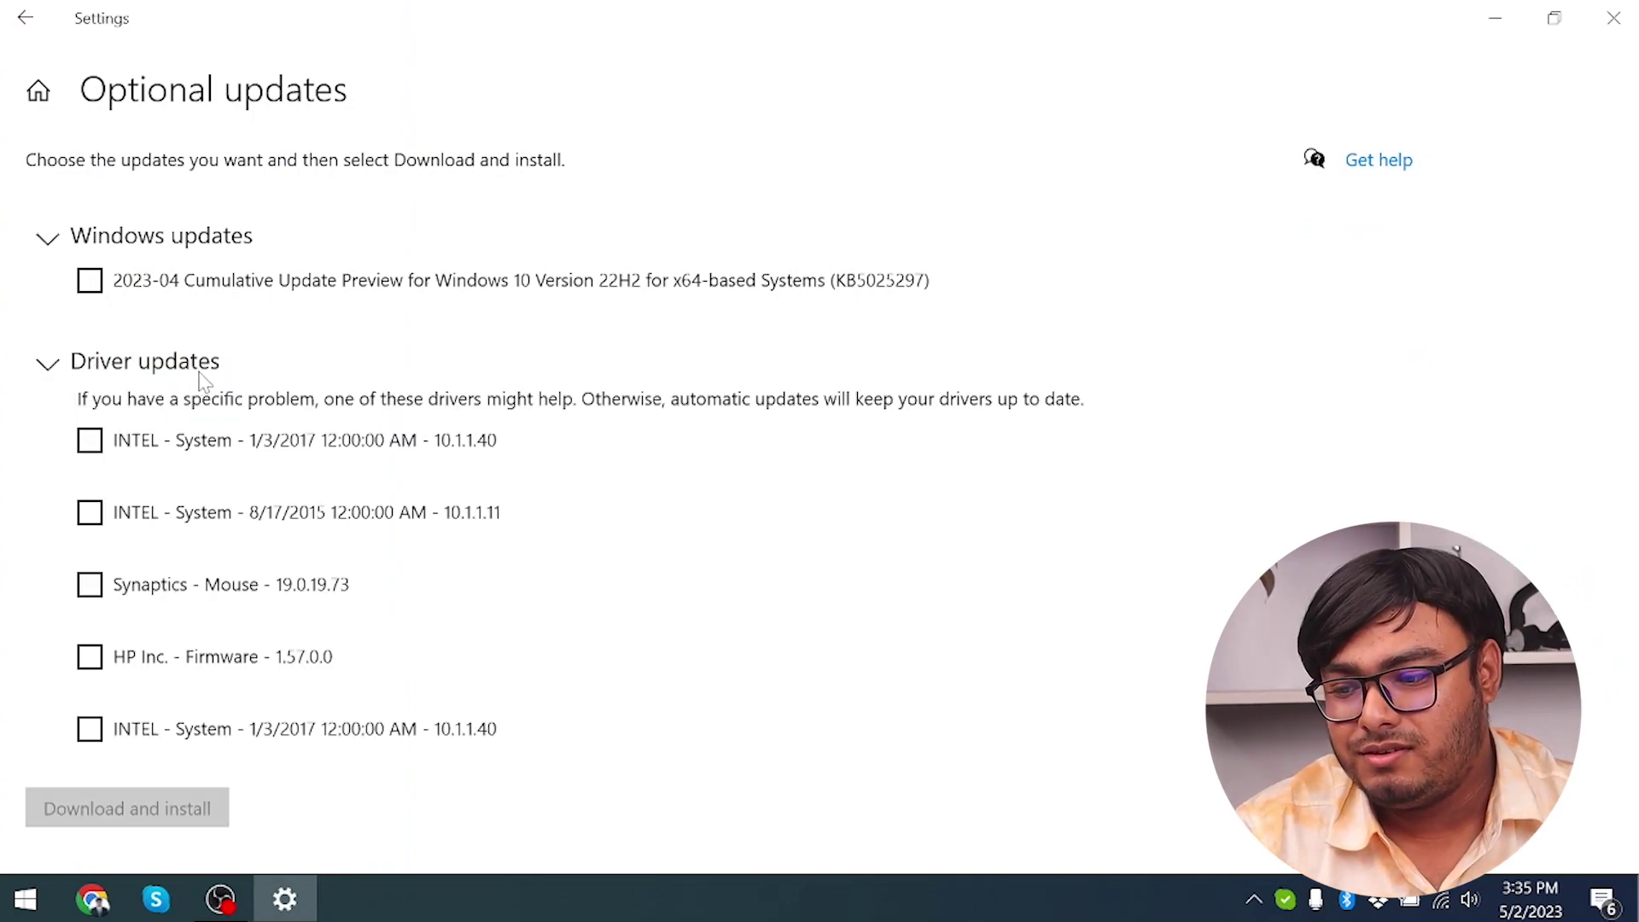
{"action": "scroll", "coordinate": [366, 521], "scroll_direction": "down", "scroll_amount": 1}
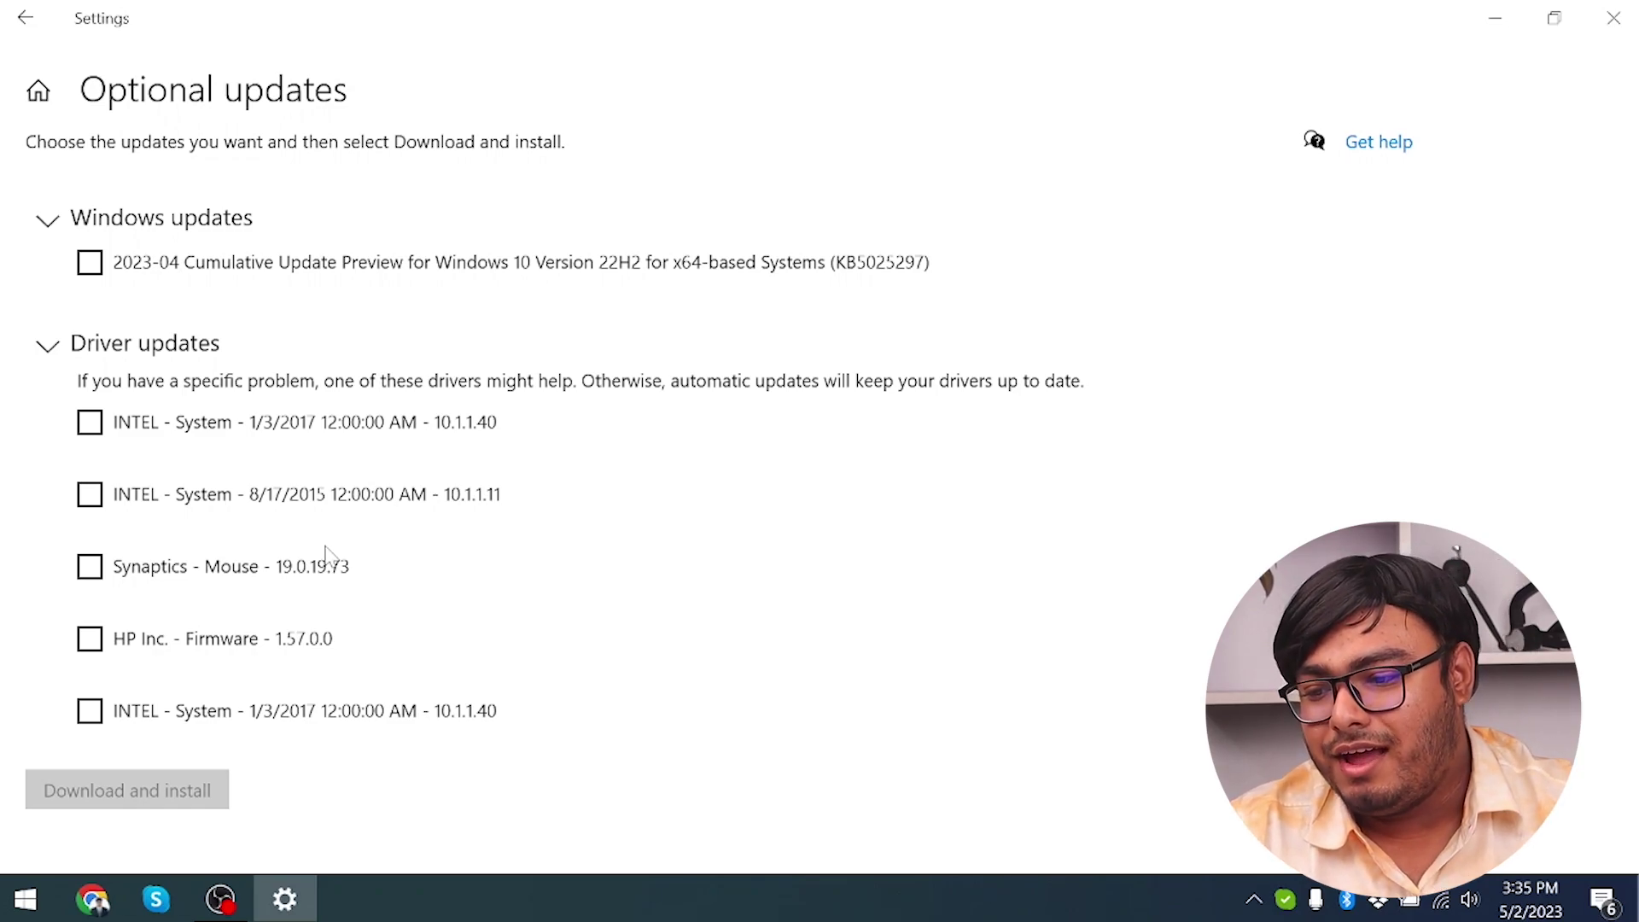
{"action": "left_click", "coordinate": [327, 428]}
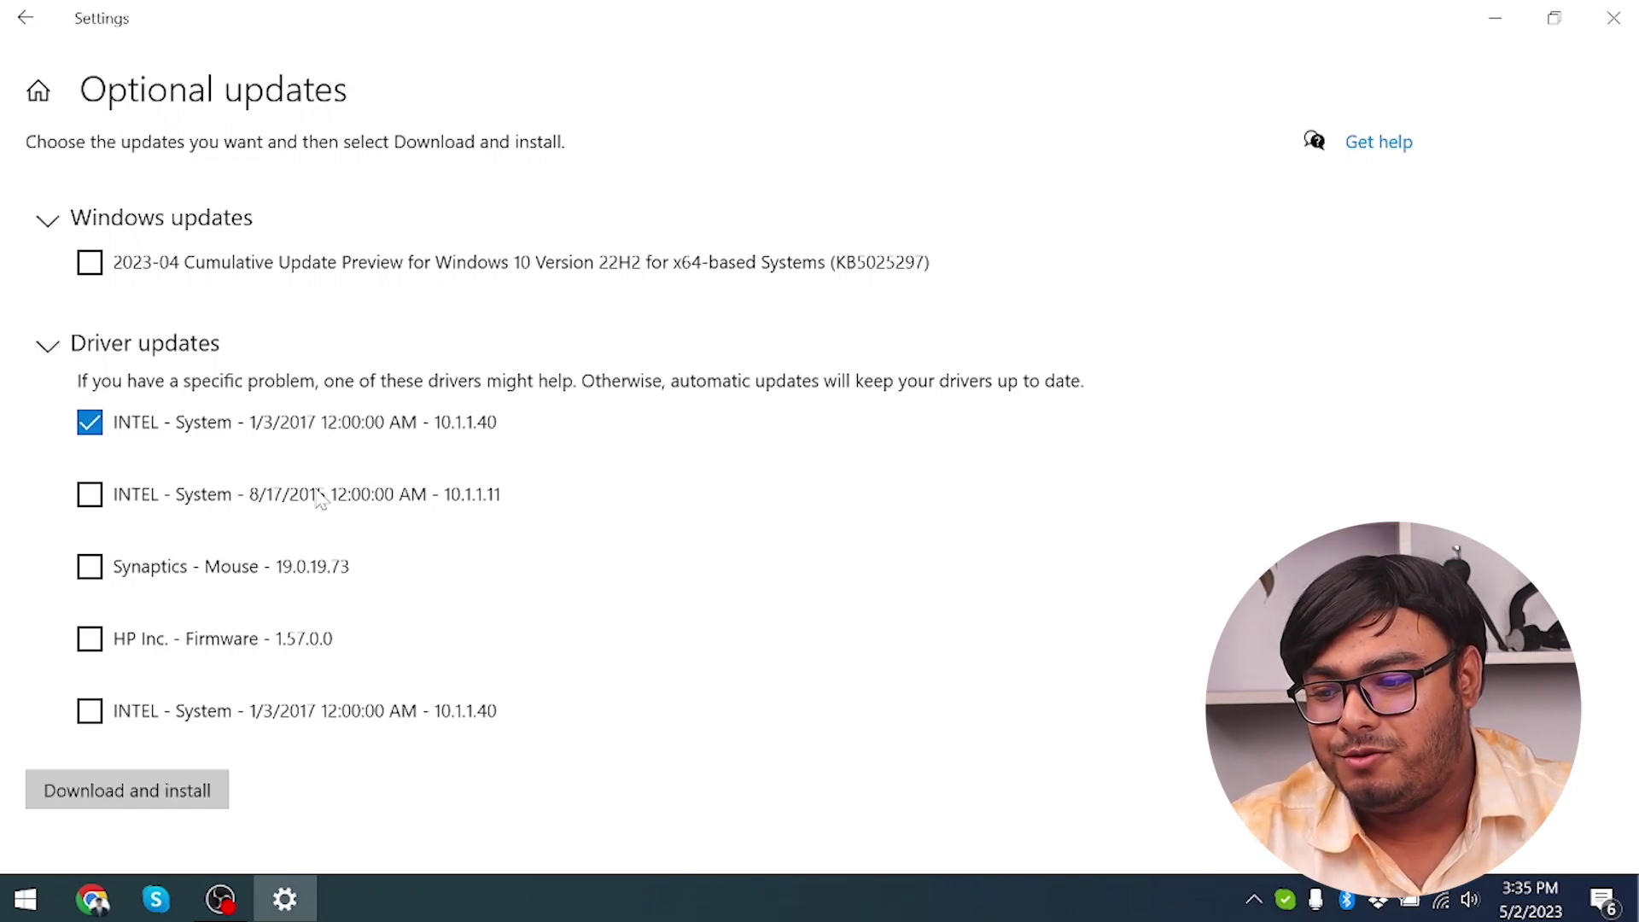
{"action": "left_click", "coordinate": [232, 572]}
{"action": "left_click", "coordinate": [274, 640]}
{"action": "left_click", "coordinate": [307, 724]}
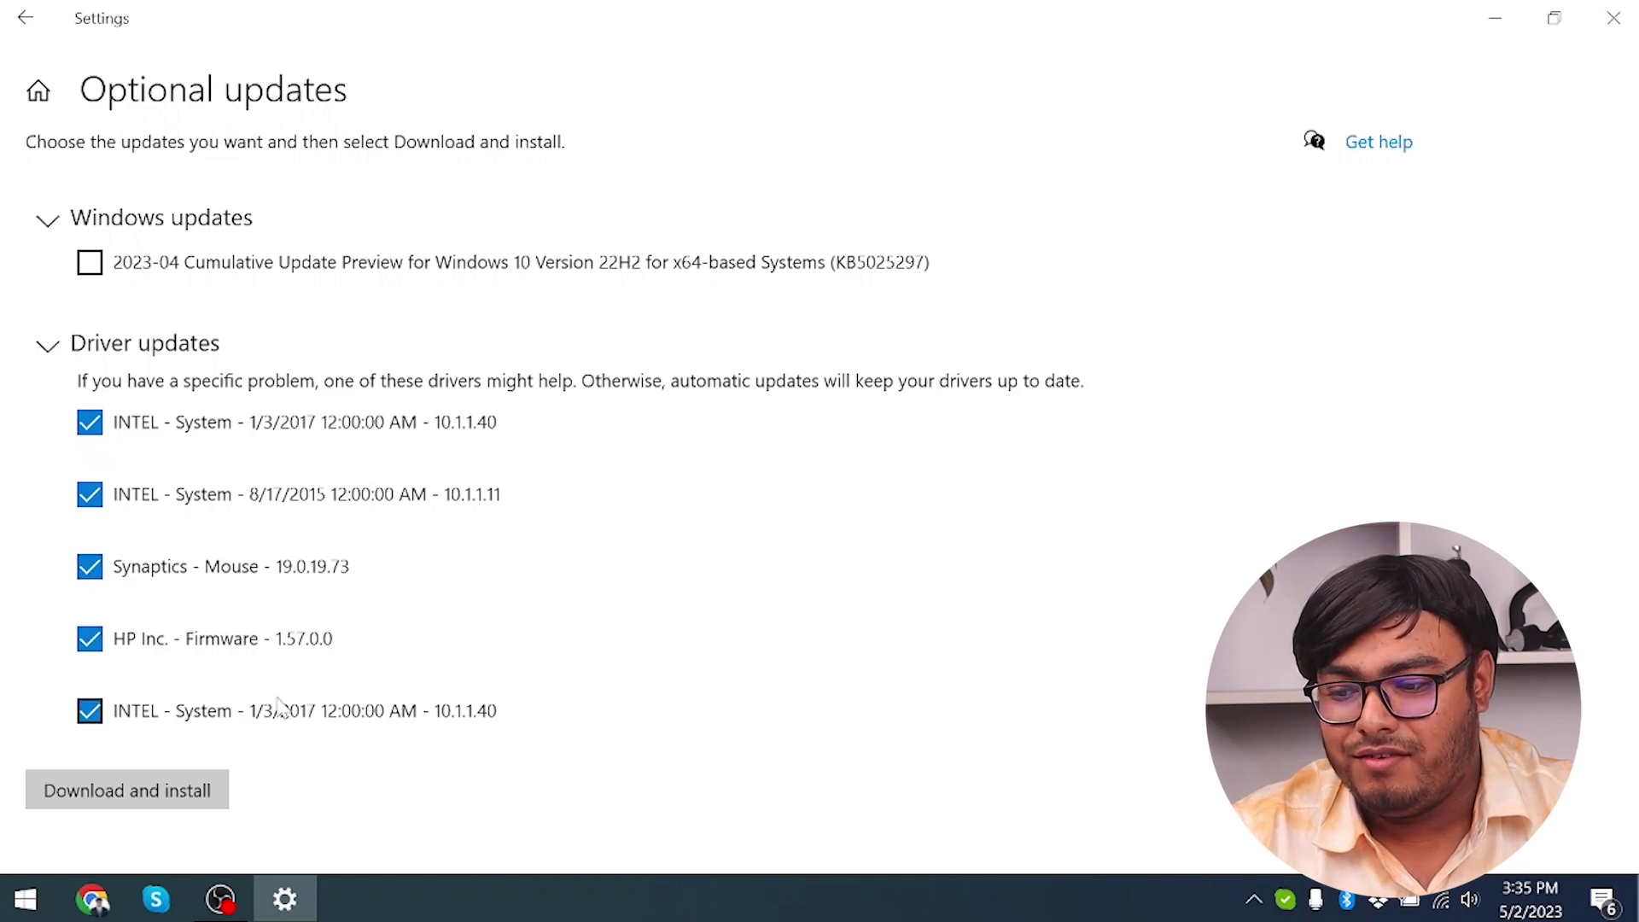
- Untick everything except Synaptics - Mouse and download and install that driver update
{"action": "left_click", "coordinate": [278, 707]}
{"action": "left_click", "coordinate": [269, 649]}
{"action": "left_click", "coordinate": [260, 577]}
{"action": "left_click", "coordinate": [260, 505]}
{"action": "left_click", "coordinate": [258, 433]}
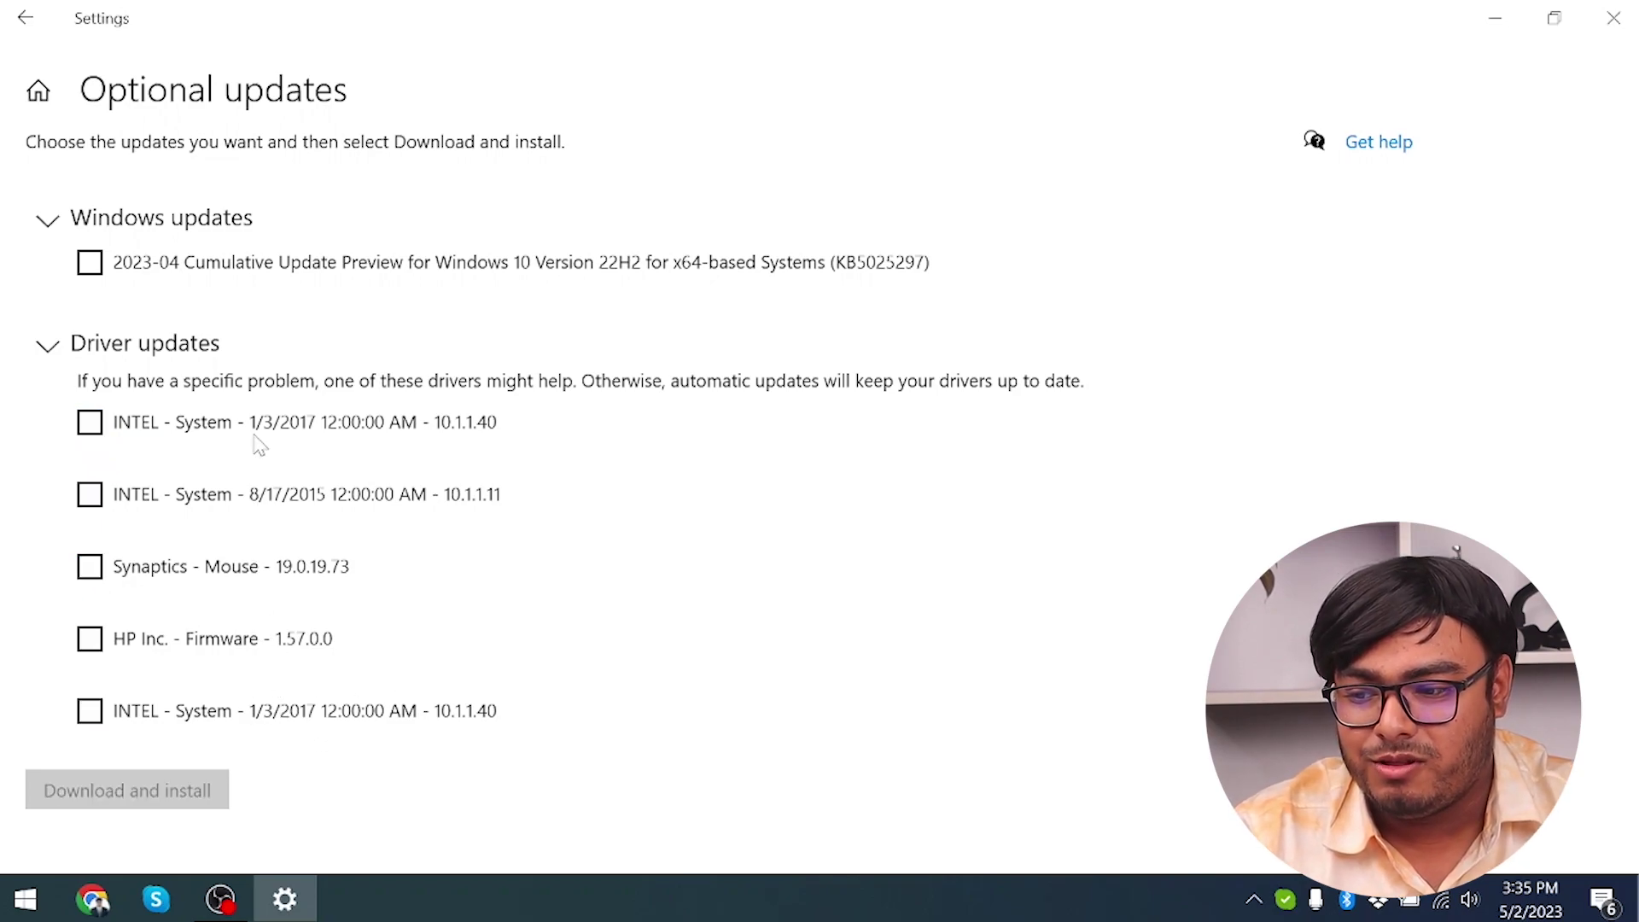
{"action": "left_click", "coordinate": [240, 572]}
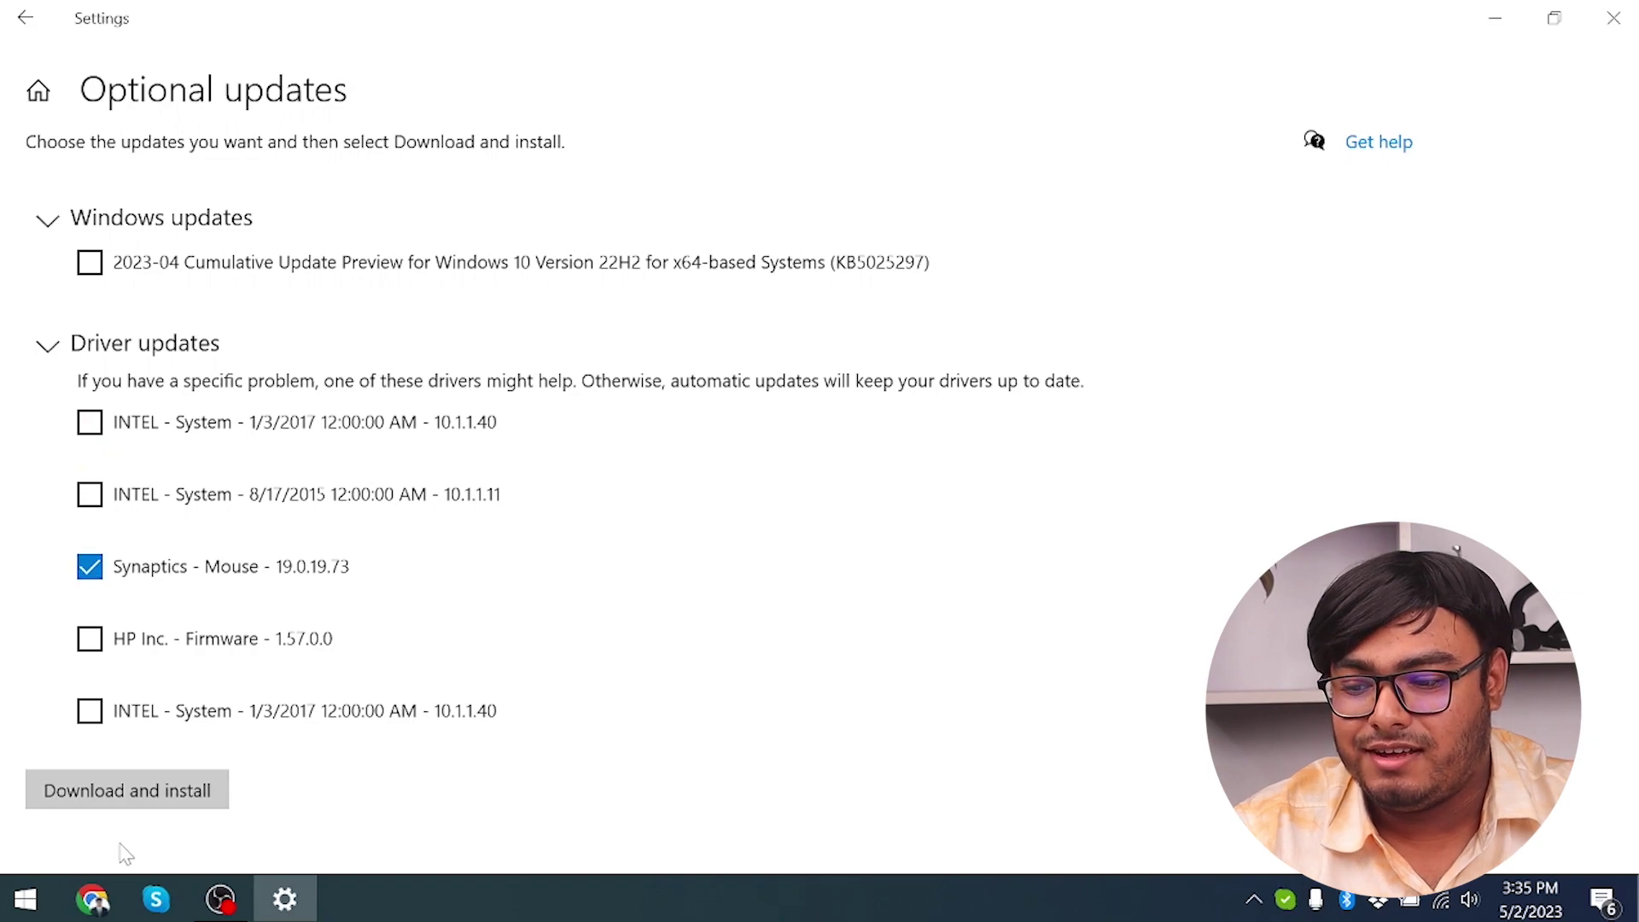
{"action": "left_click", "coordinate": [137, 792]}
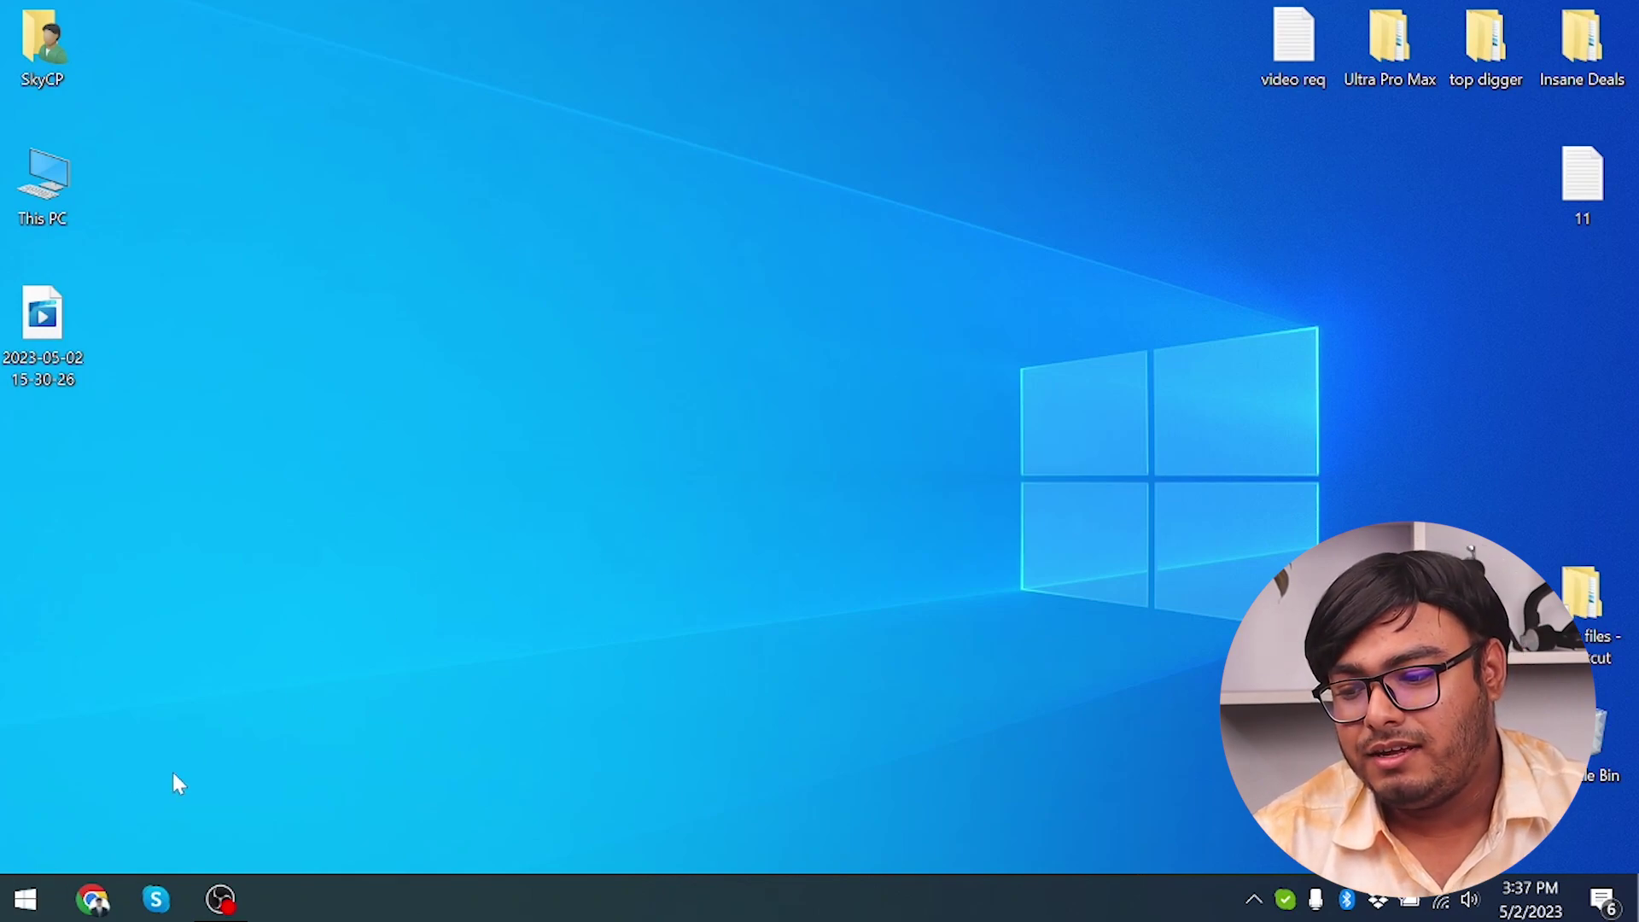
- Open Device Manager and expand the Sound, video and game controllers category
{"action": "right_click", "coordinate": [25, 901]}
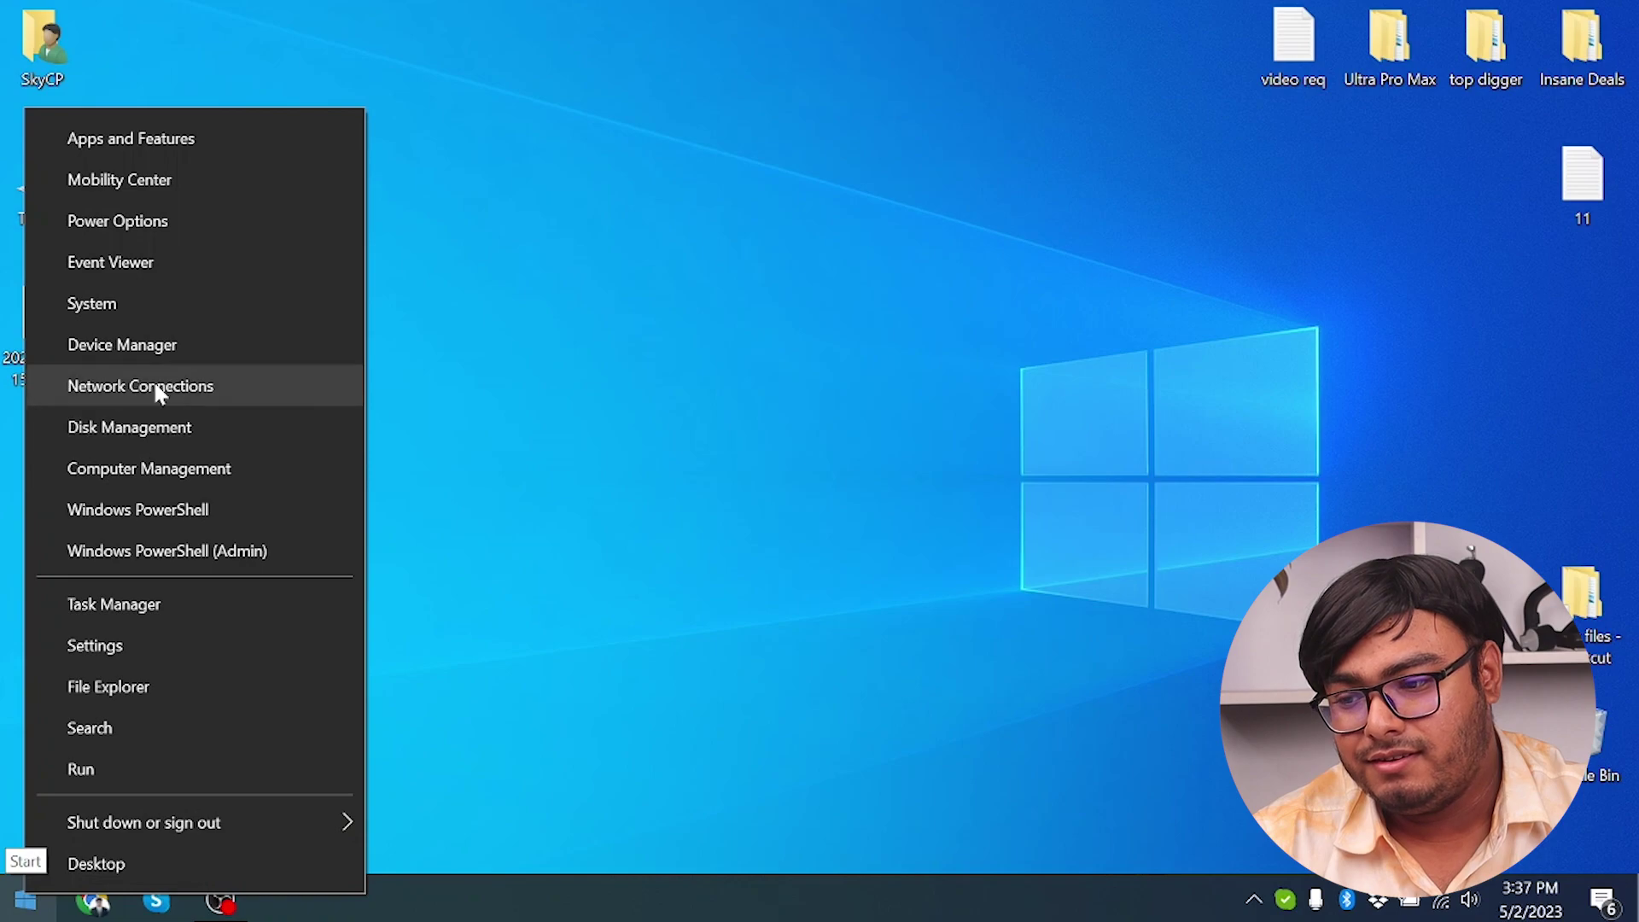
{"action": "left_click", "coordinate": [160, 344]}
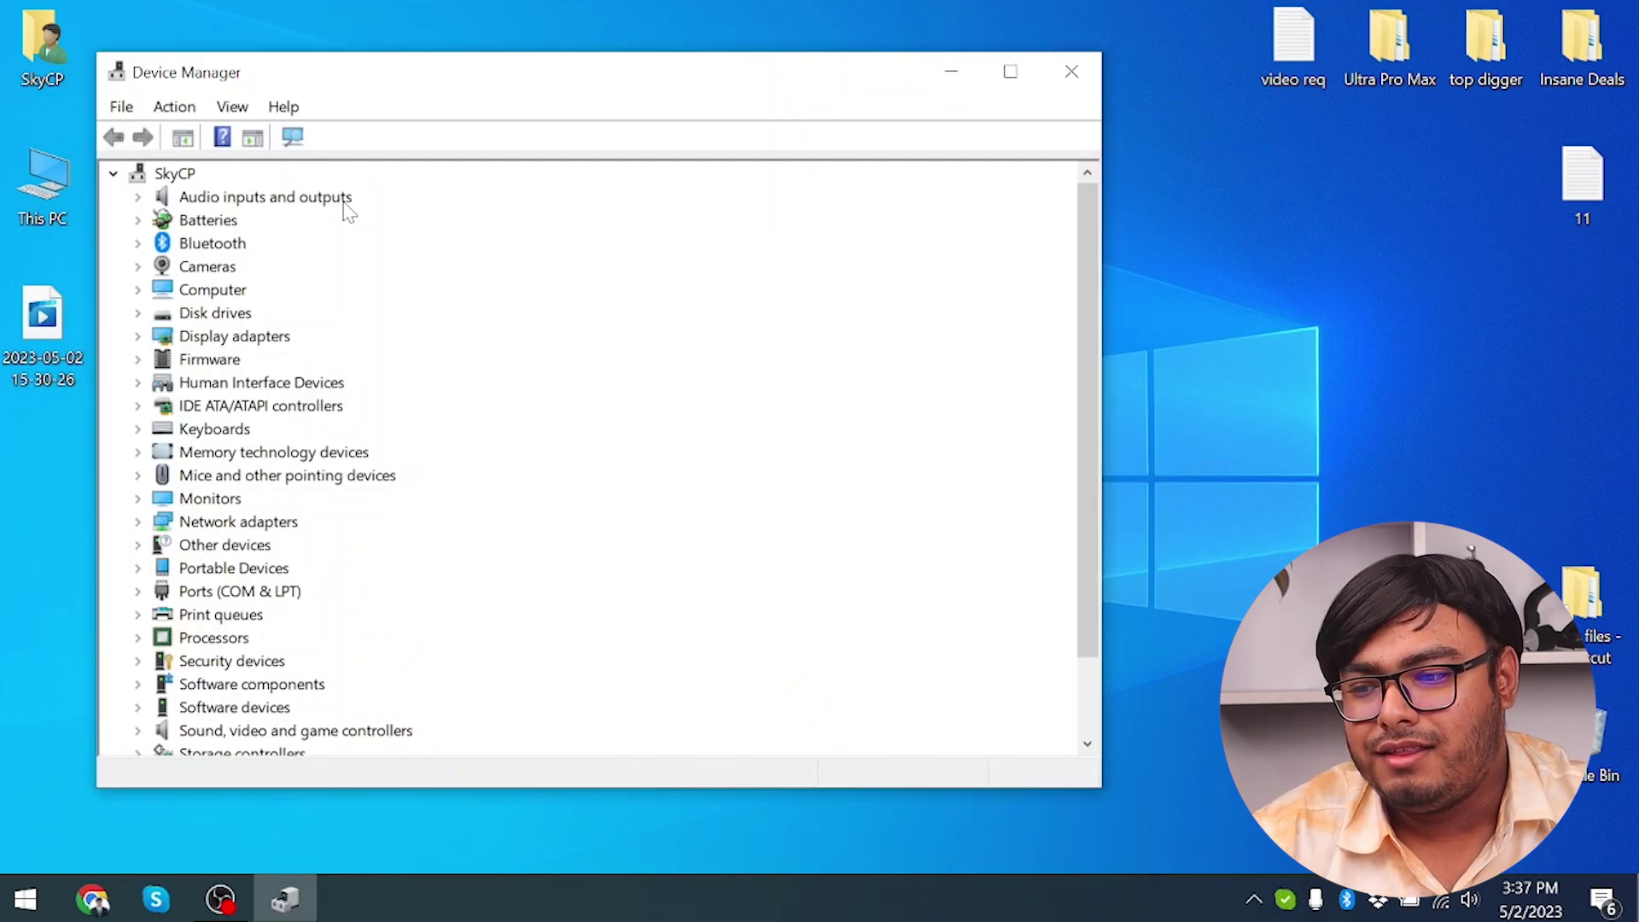
{"action": "scroll", "coordinate": [261, 581], "scroll_direction": "down", "scroll_amount": 1}
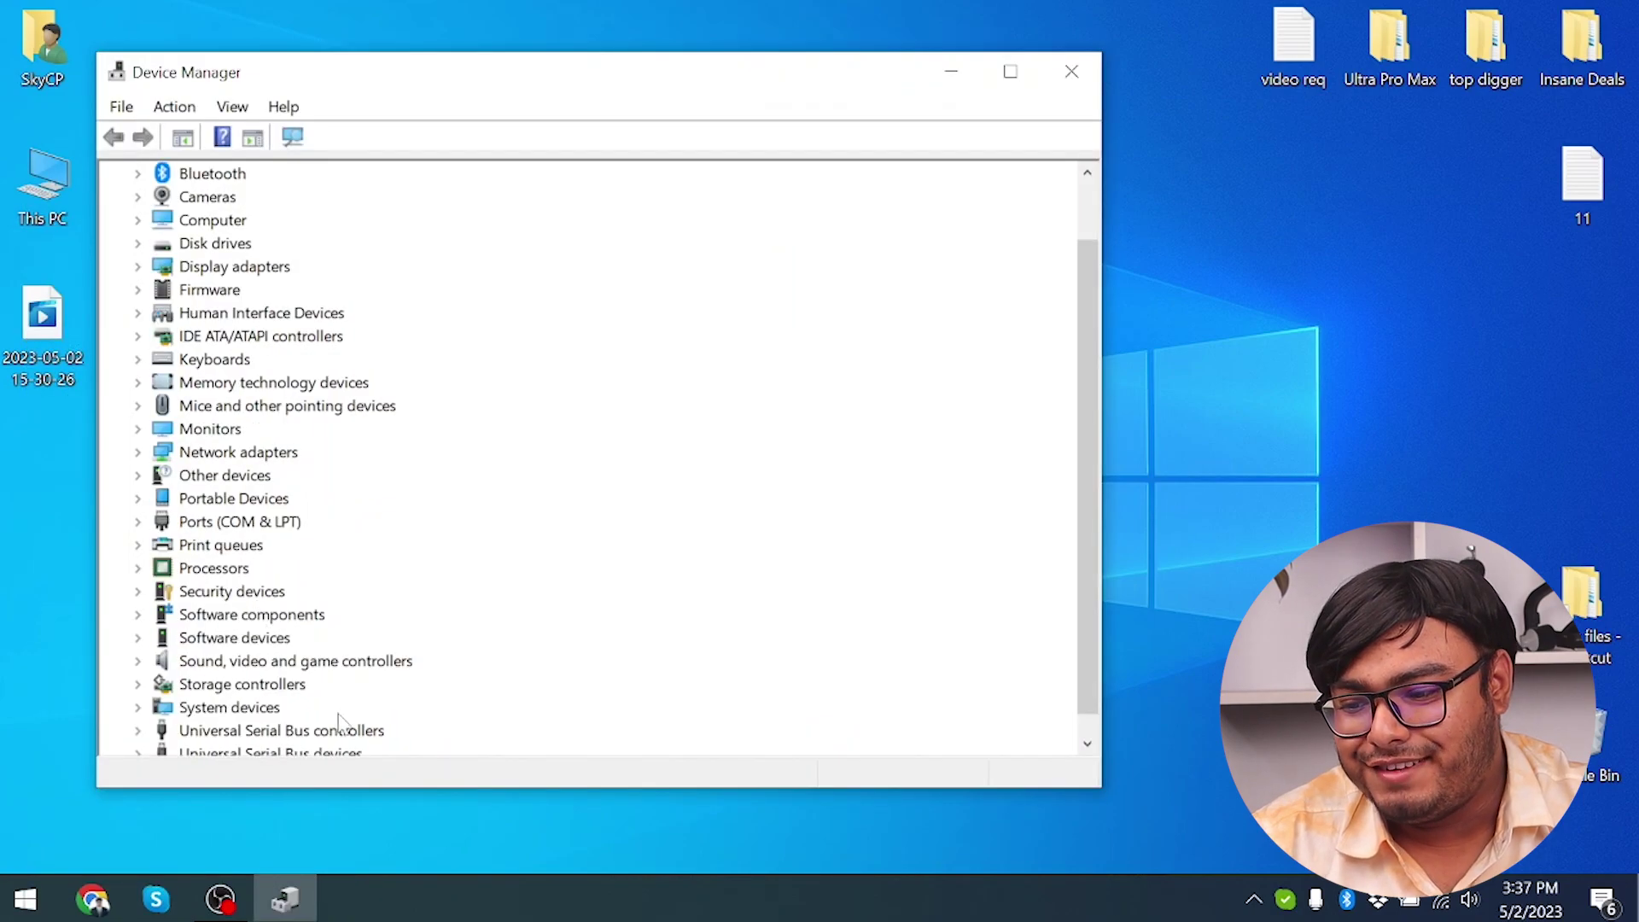
{"action": "left_click", "coordinate": [337, 663]}
{"action": "left_click", "coordinate": [138, 661]}
{"action": "scroll", "coordinate": [367, 511], "scroll_direction": "down", "scroll_amount": 1}
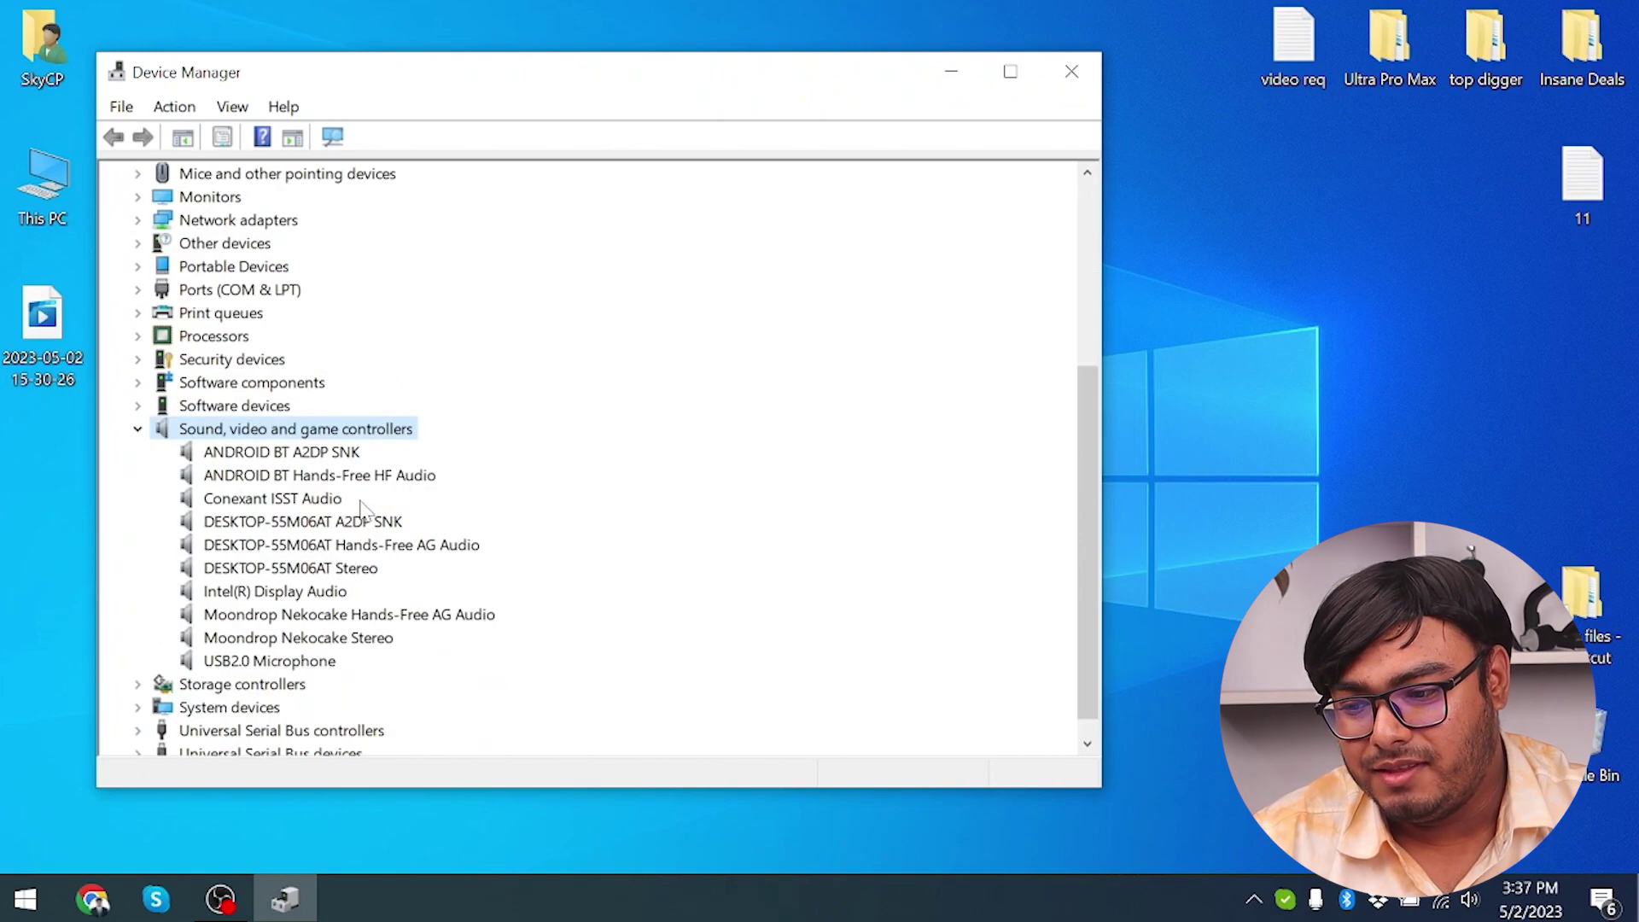
- Uninstall the Moondrop Nekocake Stereo device
{"action": "left_click", "coordinate": [315, 501]}
{"action": "scroll", "coordinate": [315, 501], "scroll_direction": "down", "scroll_amount": 1}
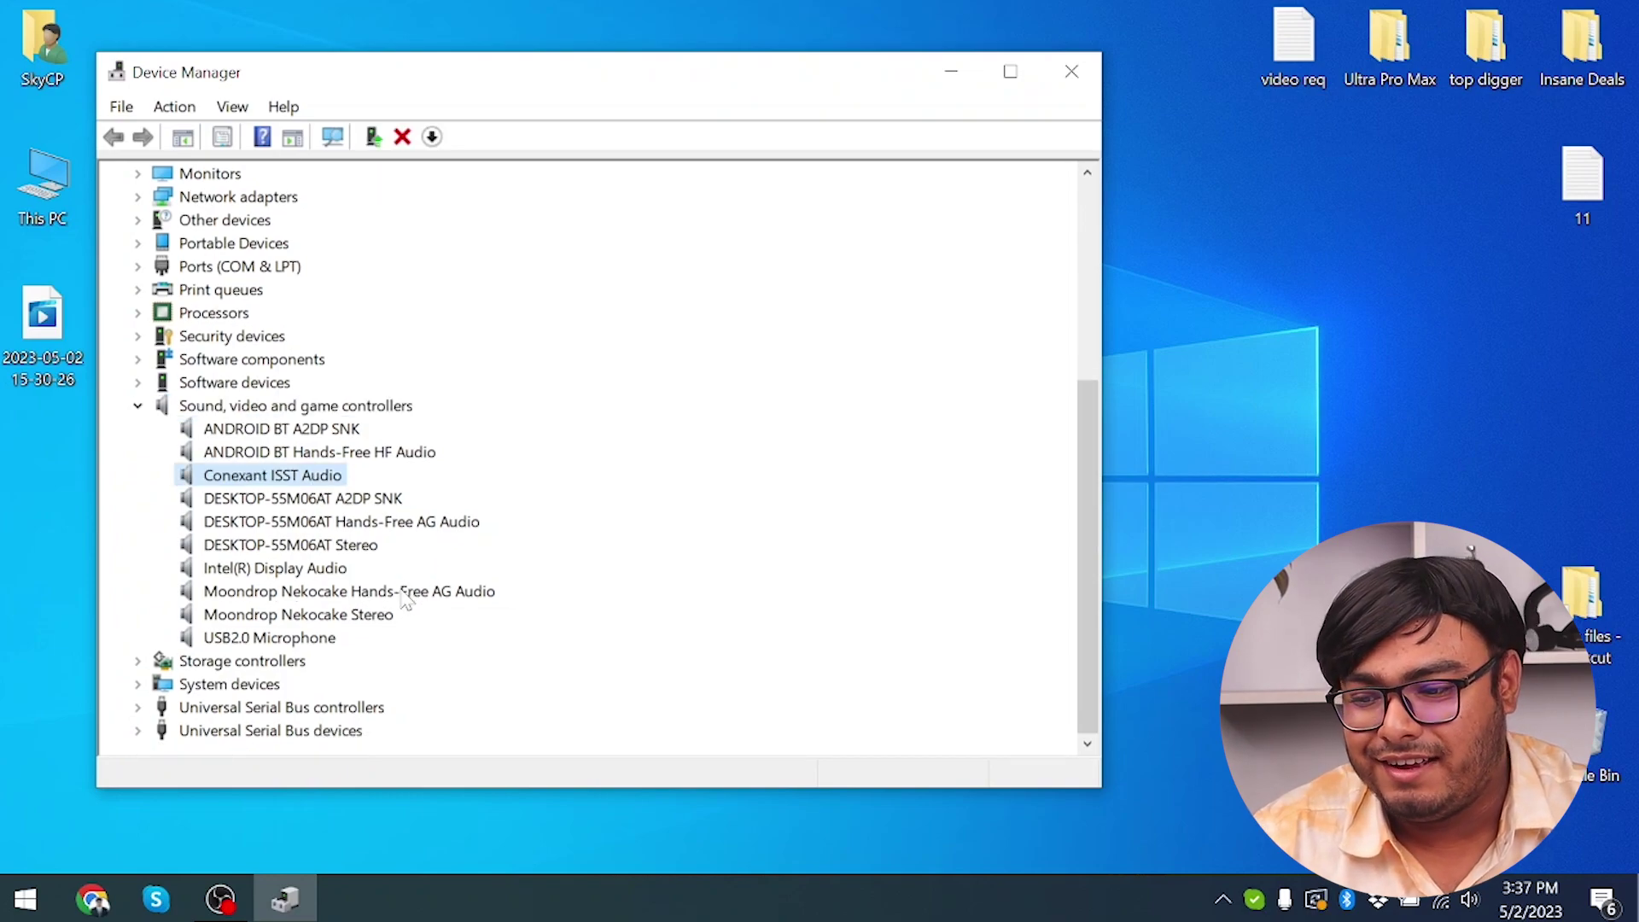
{"action": "left_click", "coordinate": [379, 617]}
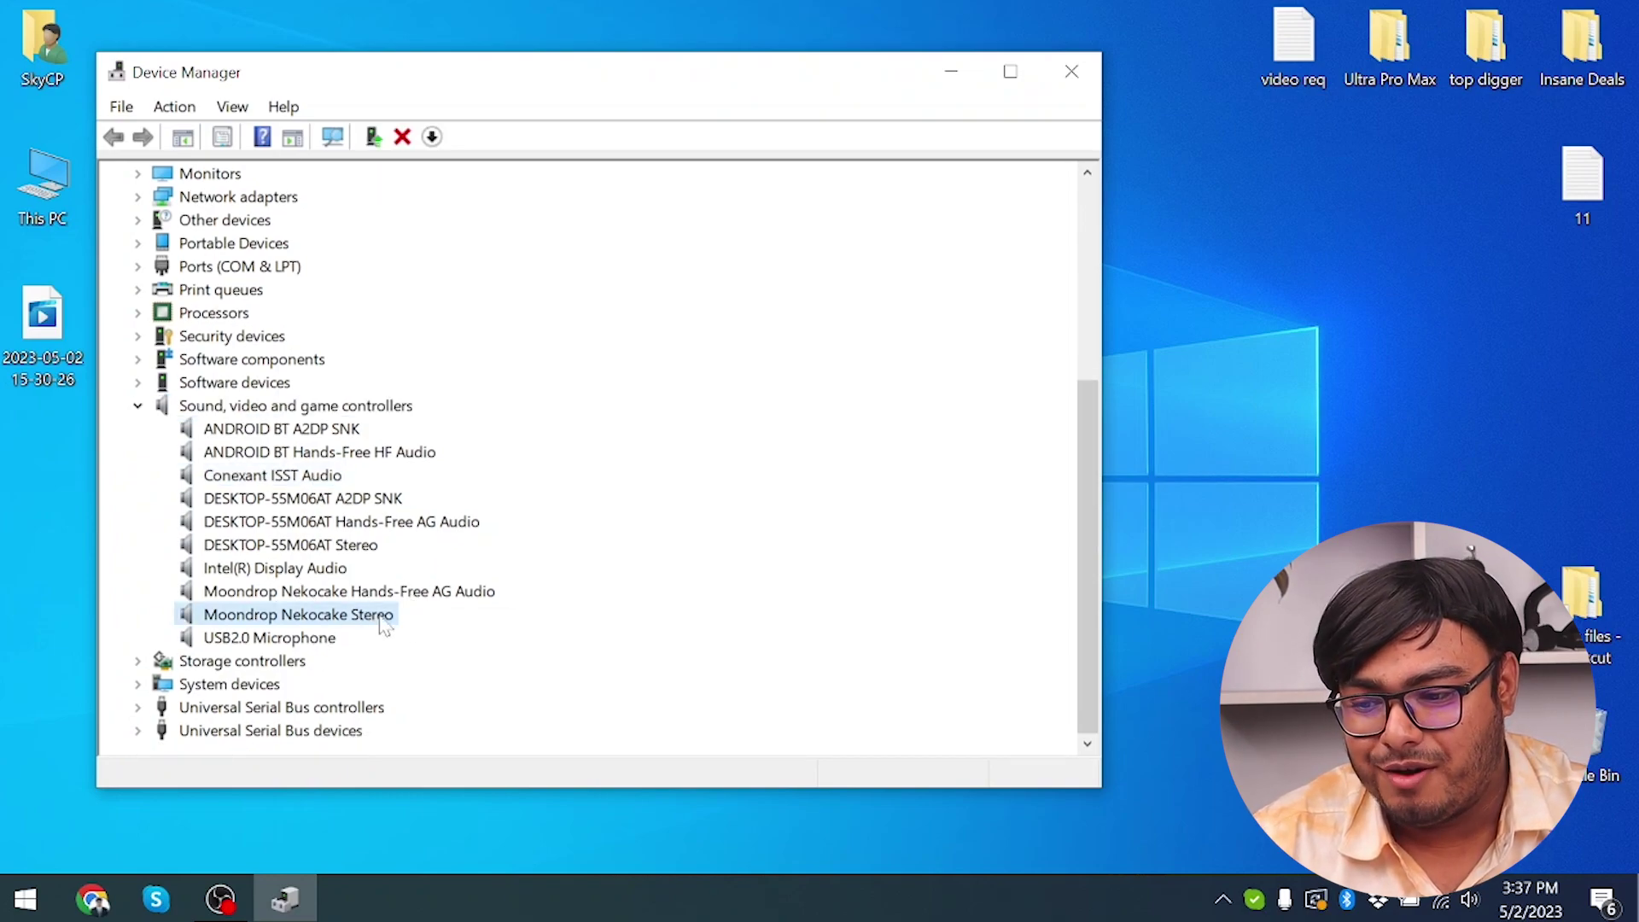
{"action": "right_click", "coordinate": [378, 617]}
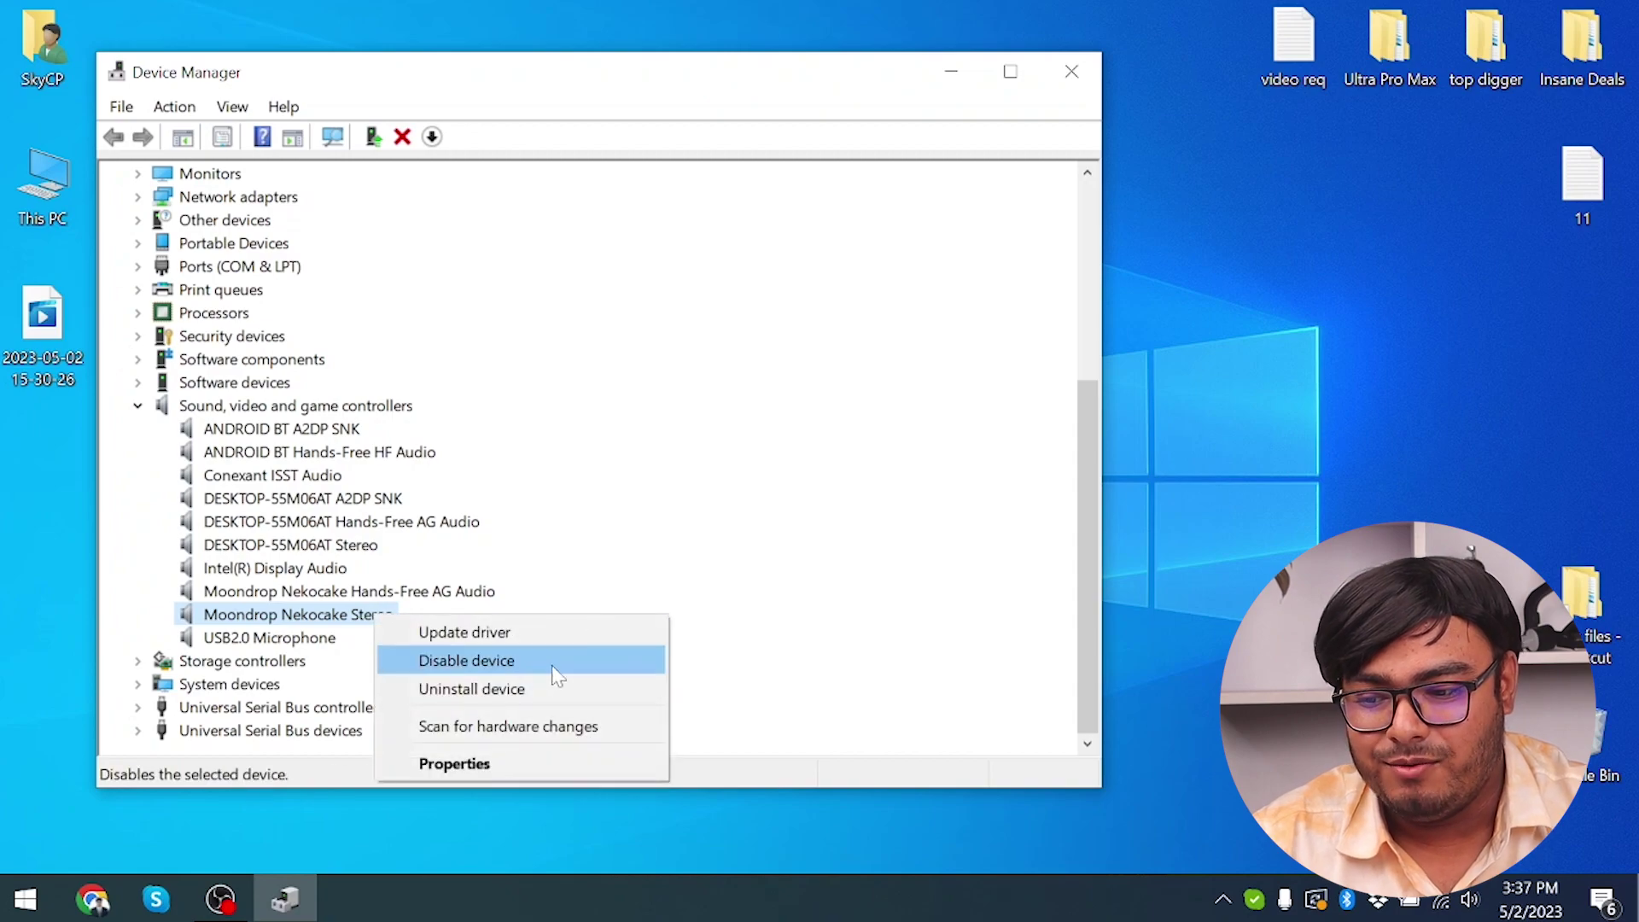
{"action": "left_click", "coordinate": [546, 690]}
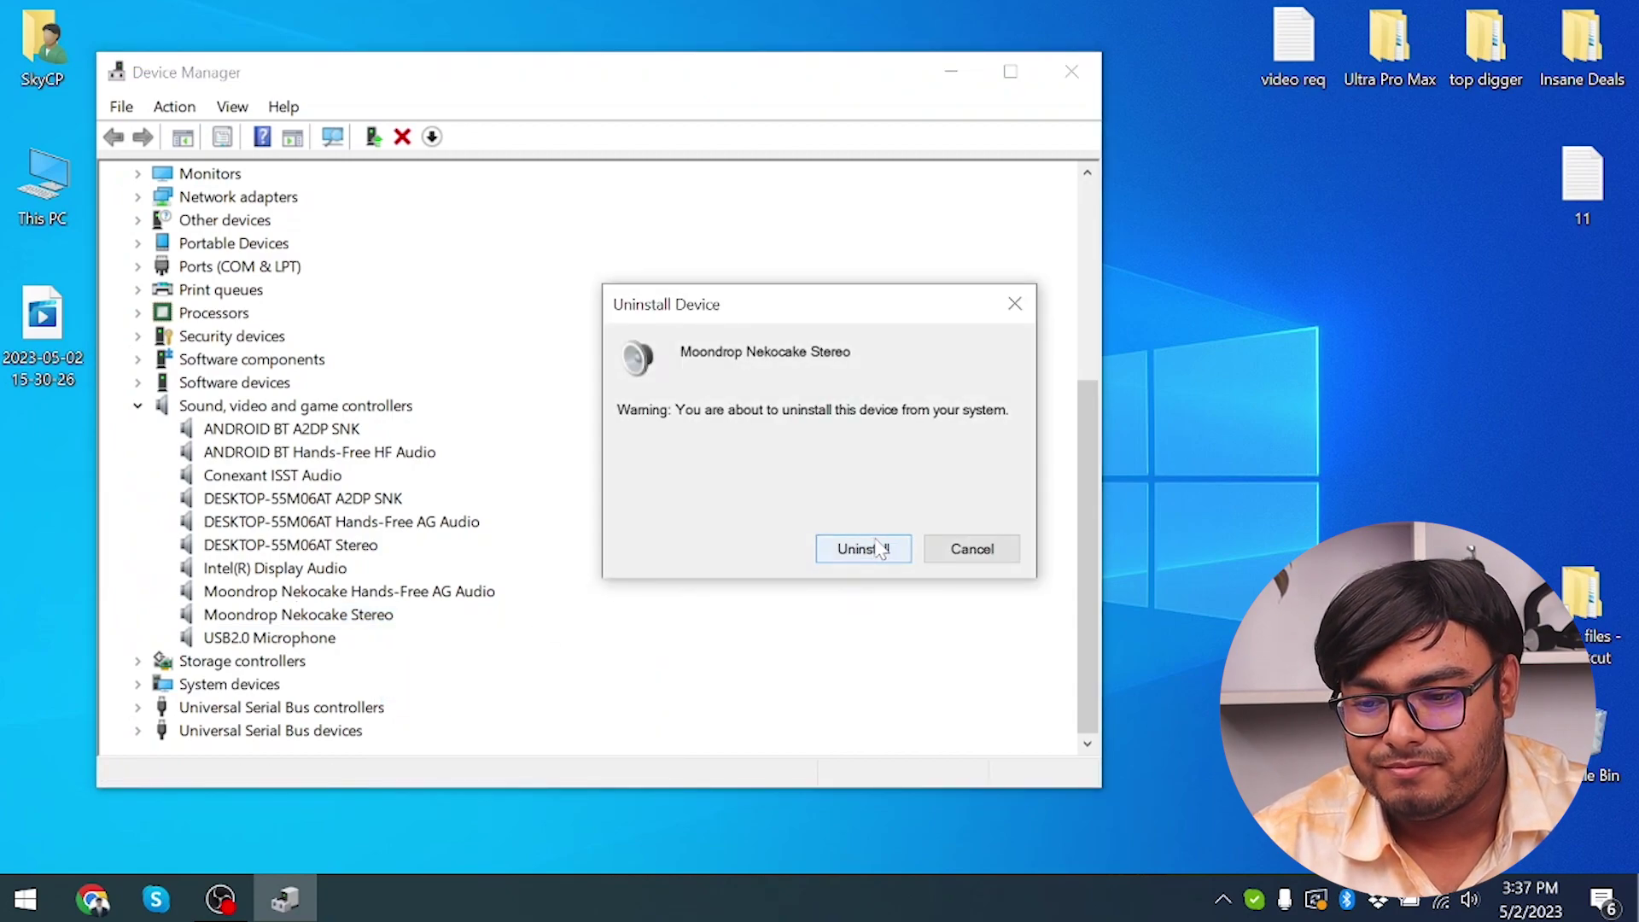
{"action": "left_click", "coordinate": [864, 546]}
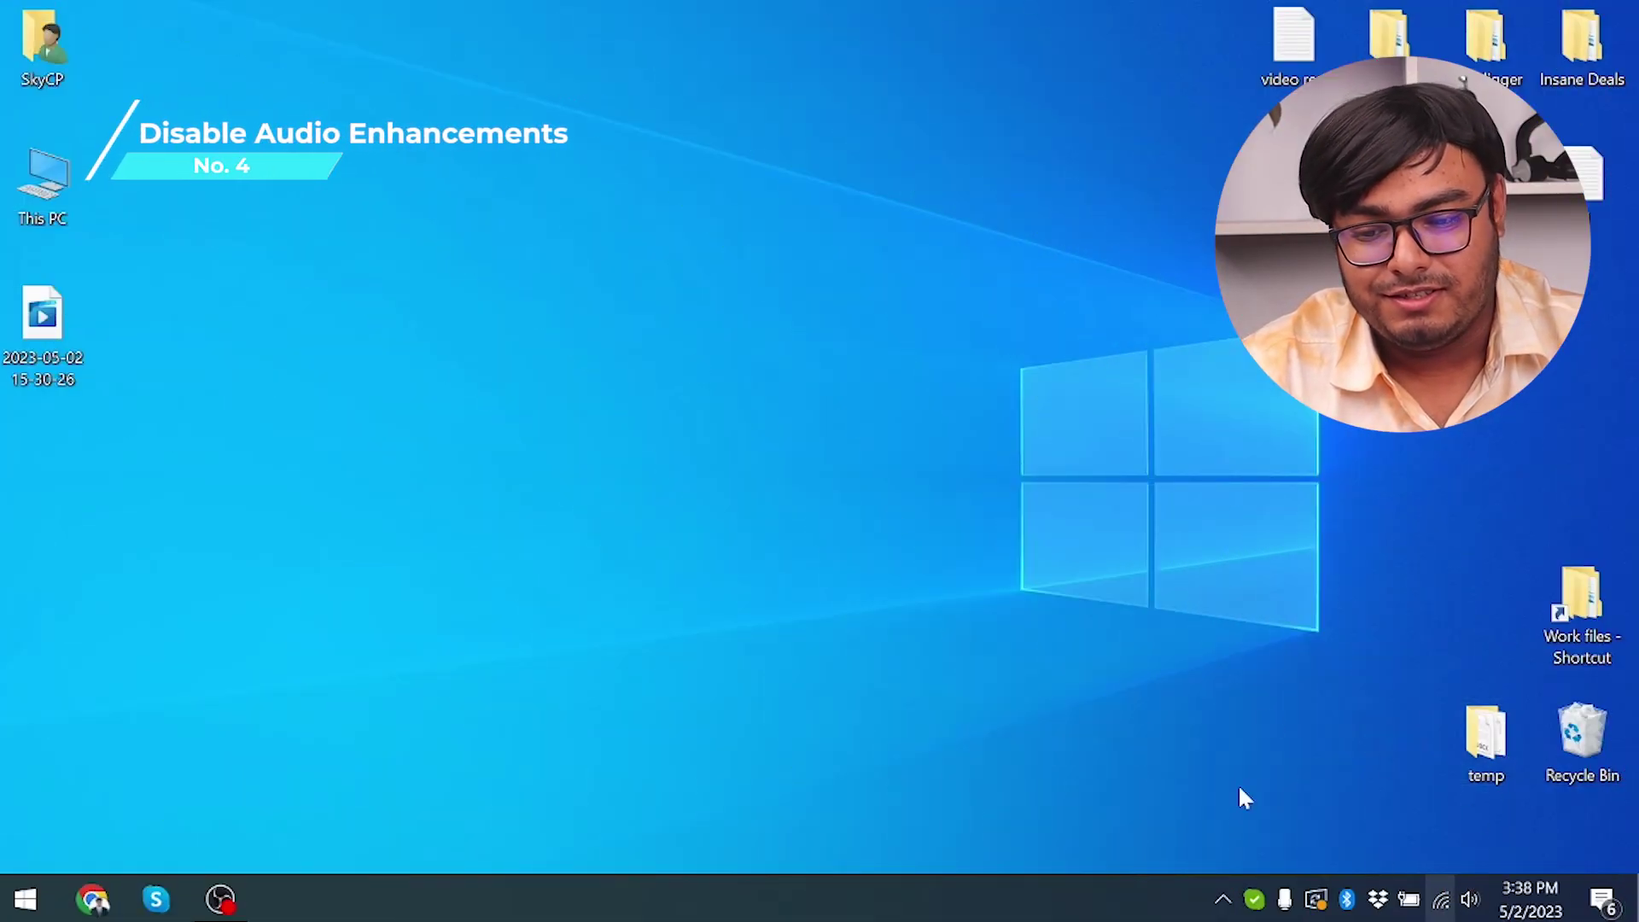
- Tick Disable all sound effects on the Speakers' Enhancements tab in Sounds, then apply and close
{"action": "right_click", "coordinate": [1470, 902]}
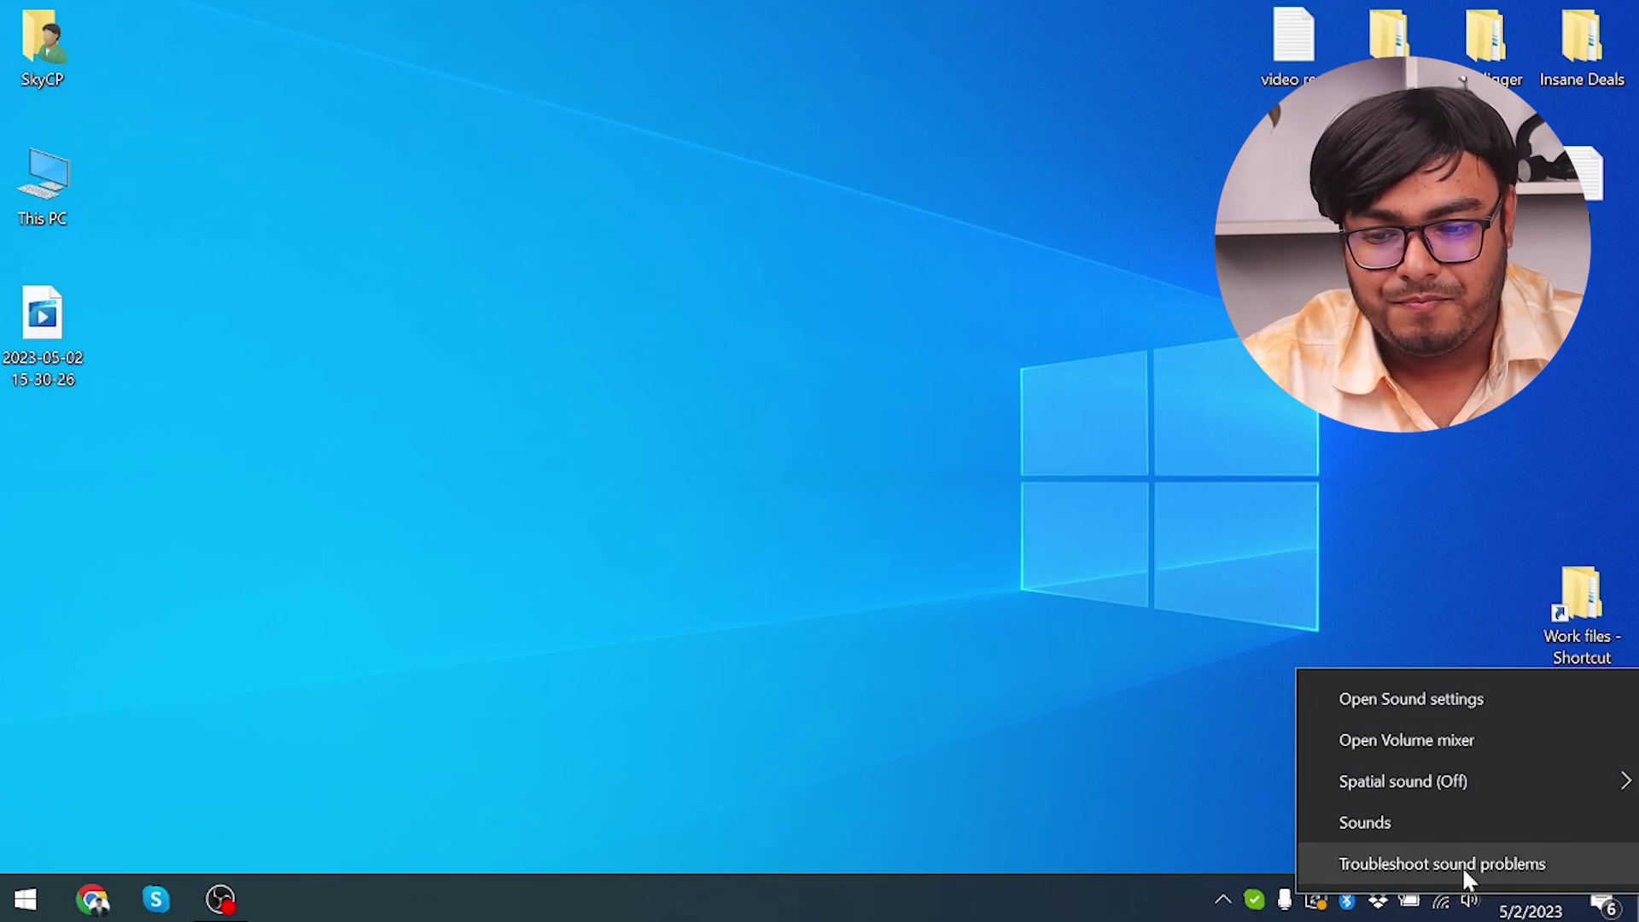
{"action": "left_click", "coordinate": [1428, 821]}
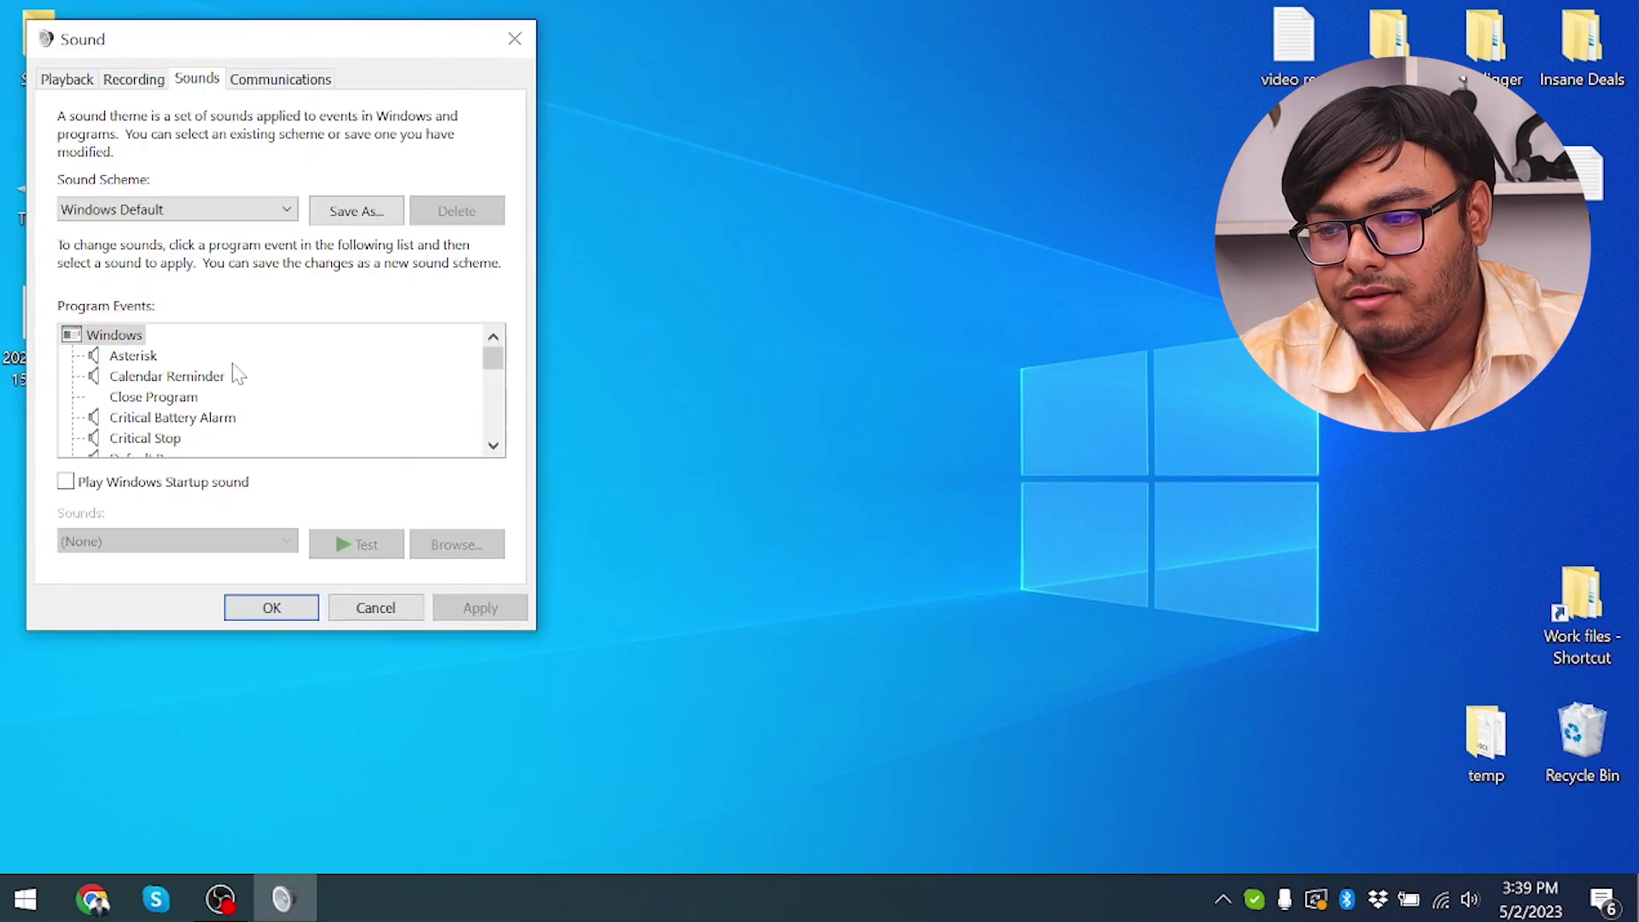
{"action": "left_click", "coordinate": [76, 80]}
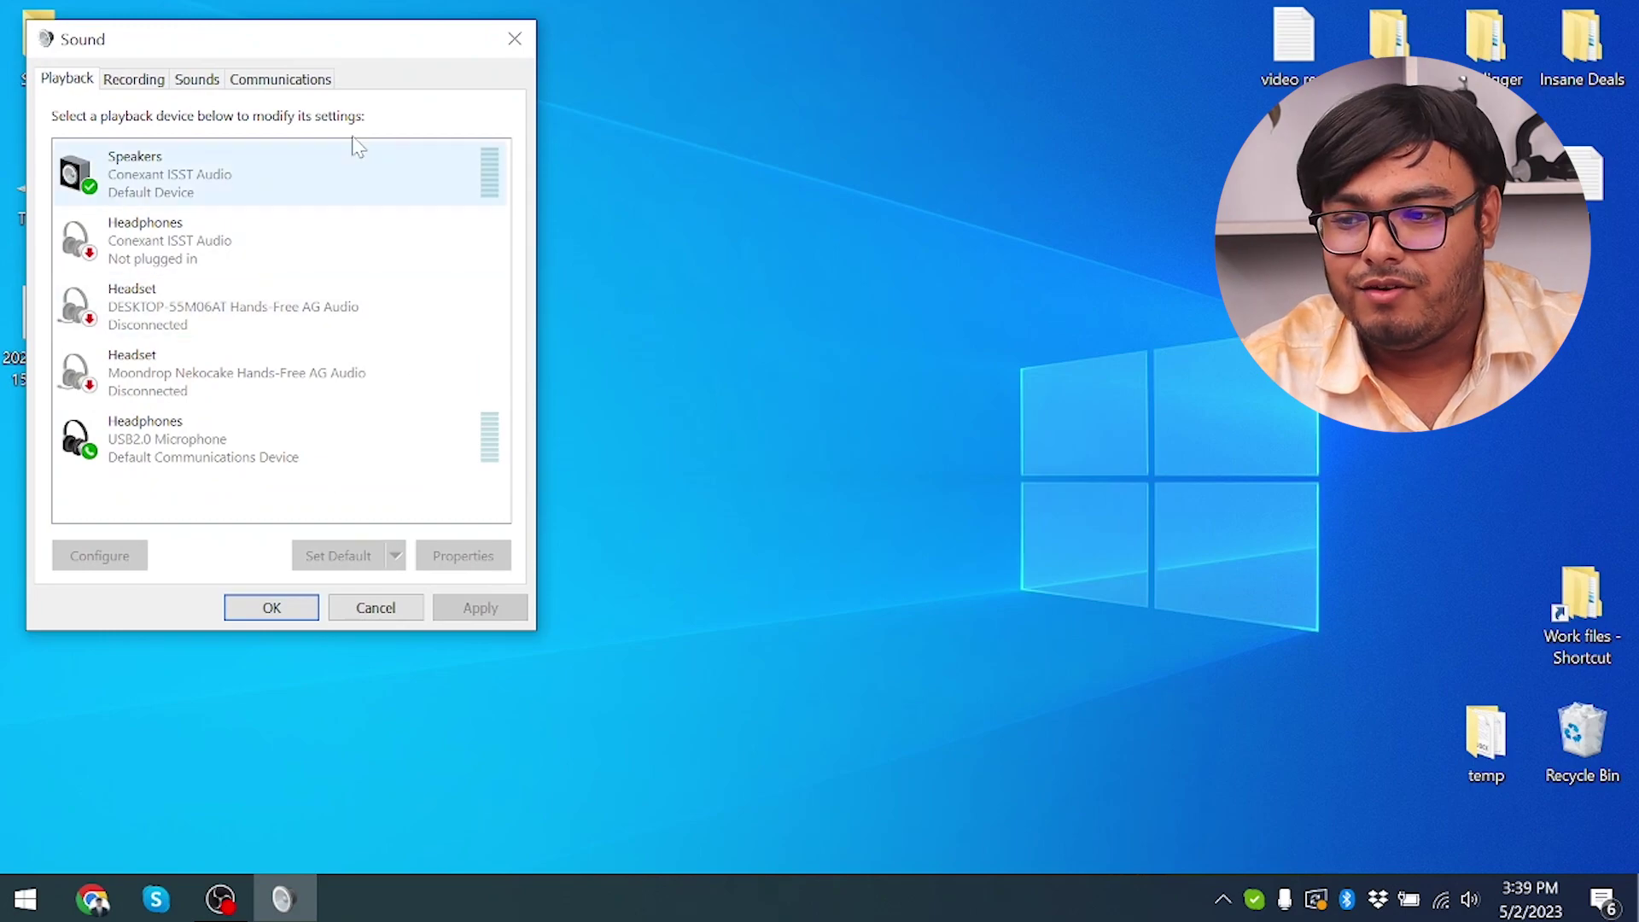
{"action": "left_click", "coordinate": [156, 195]}
{"action": "right_click", "coordinate": [125, 189]}
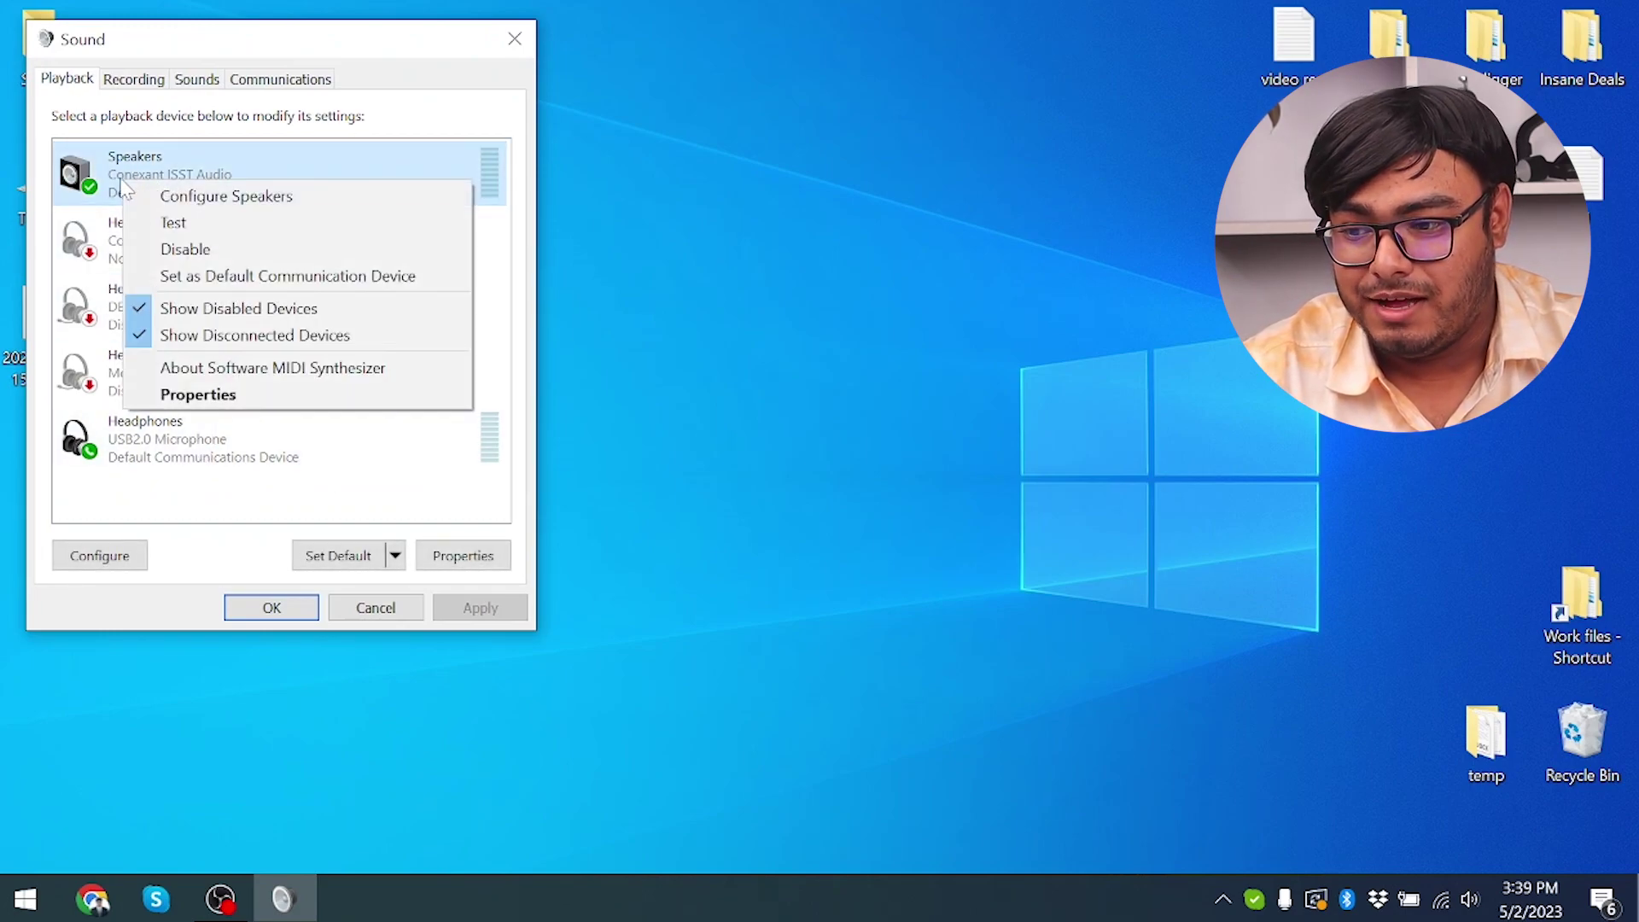
{"action": "left_click", "coordinate": [267, 398]}
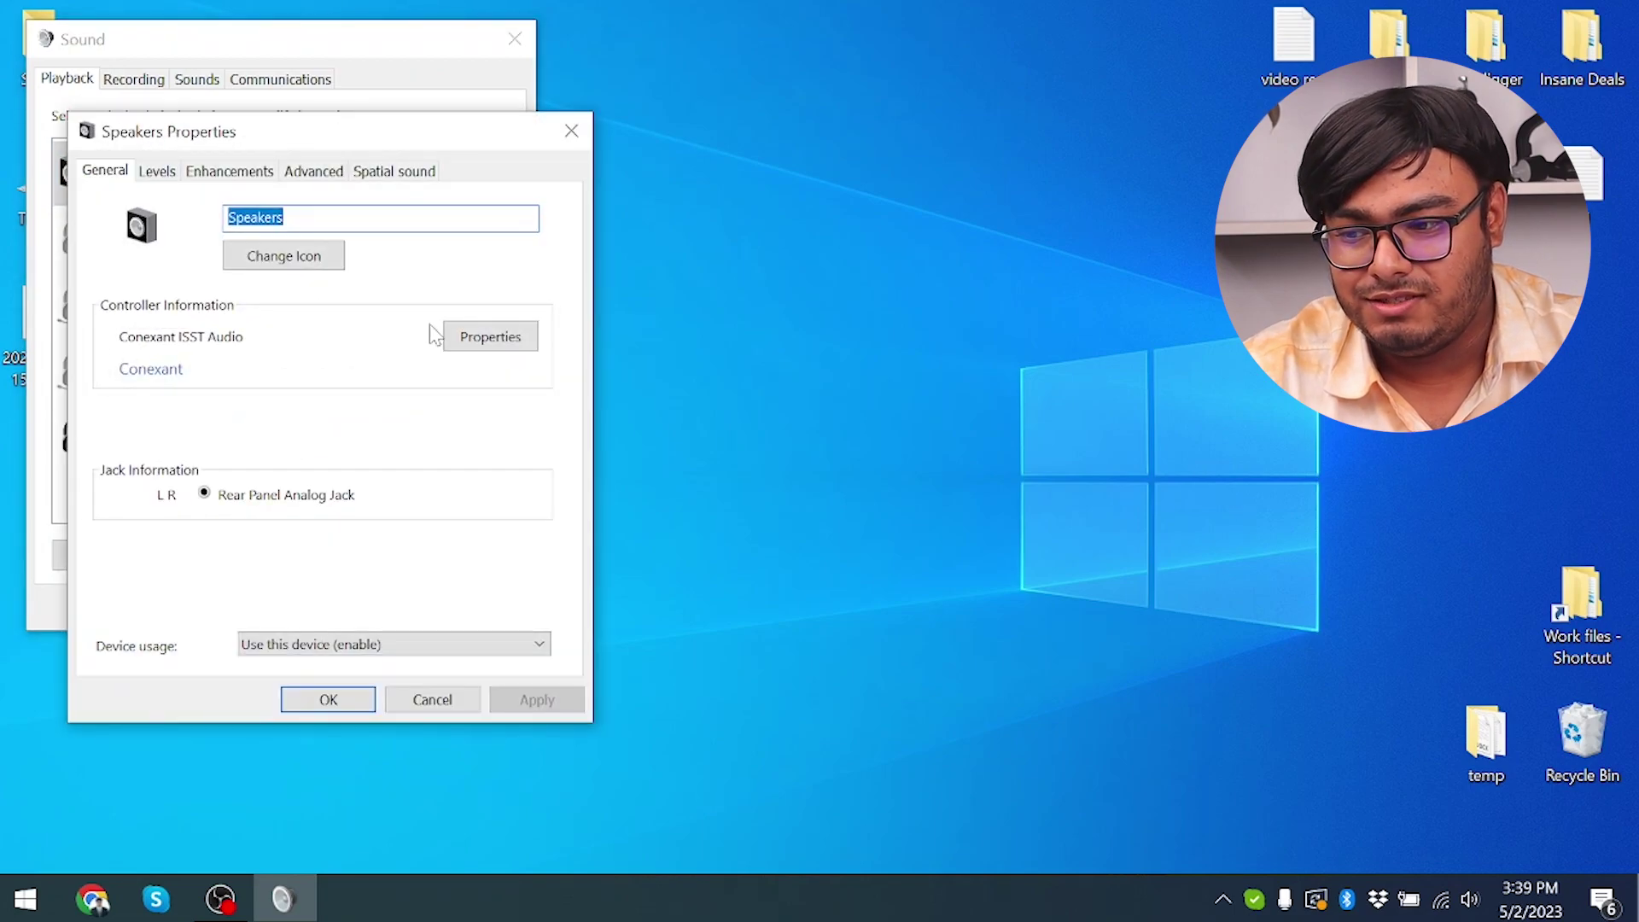
{"action": "left_click", "coordinate": [241, 174]}
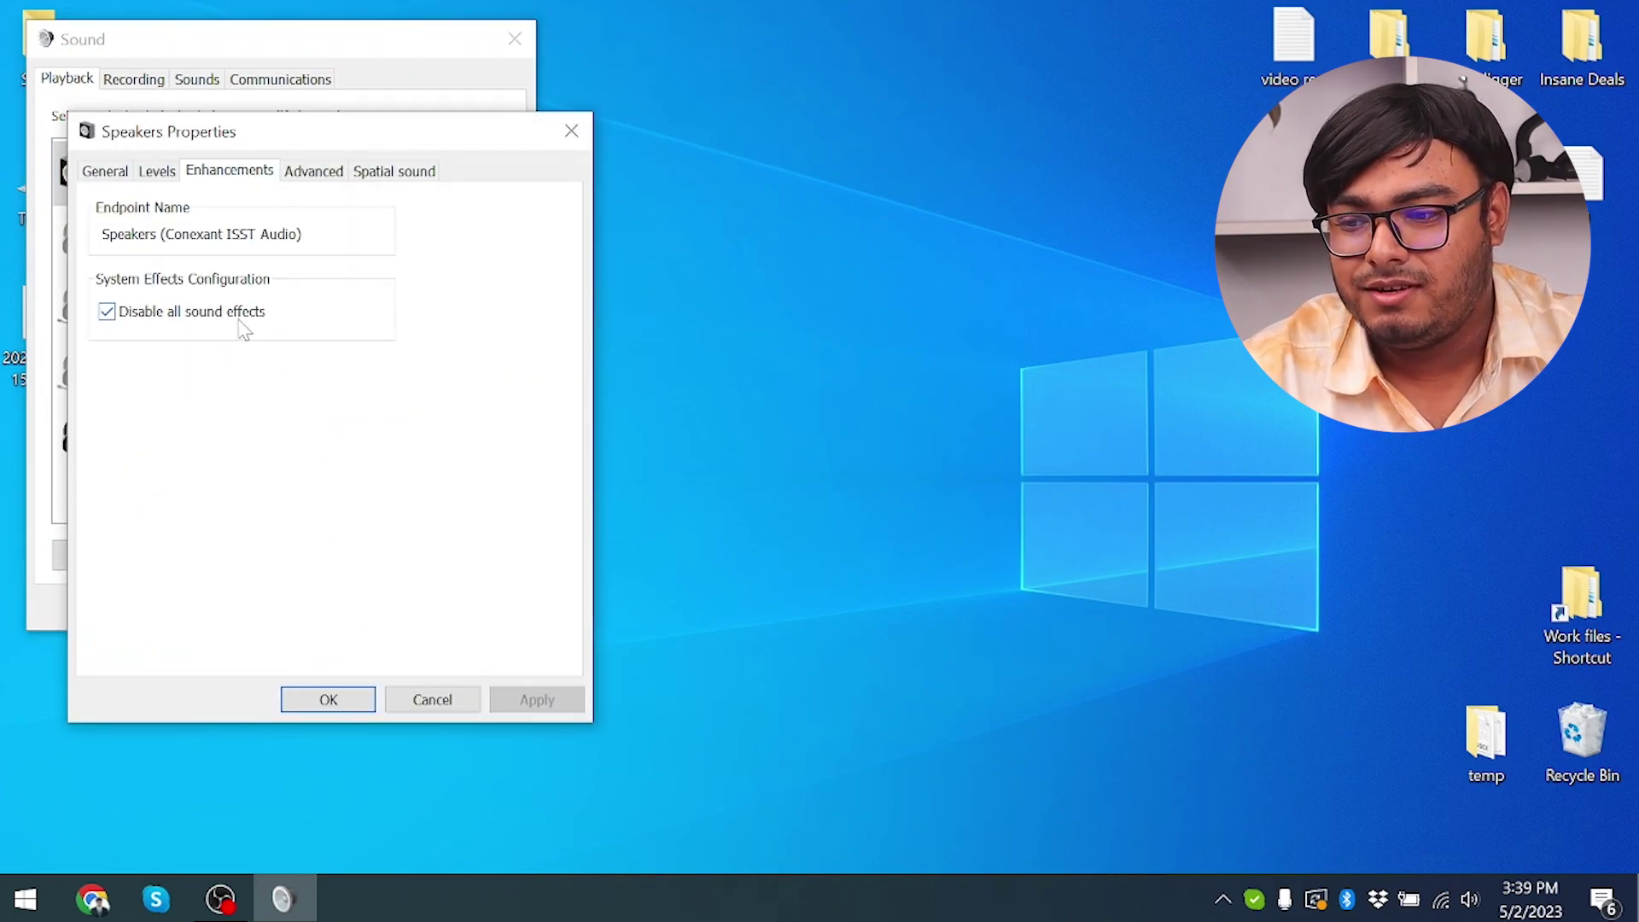
{"action": "left_click", "coordinate": [245, 327]}
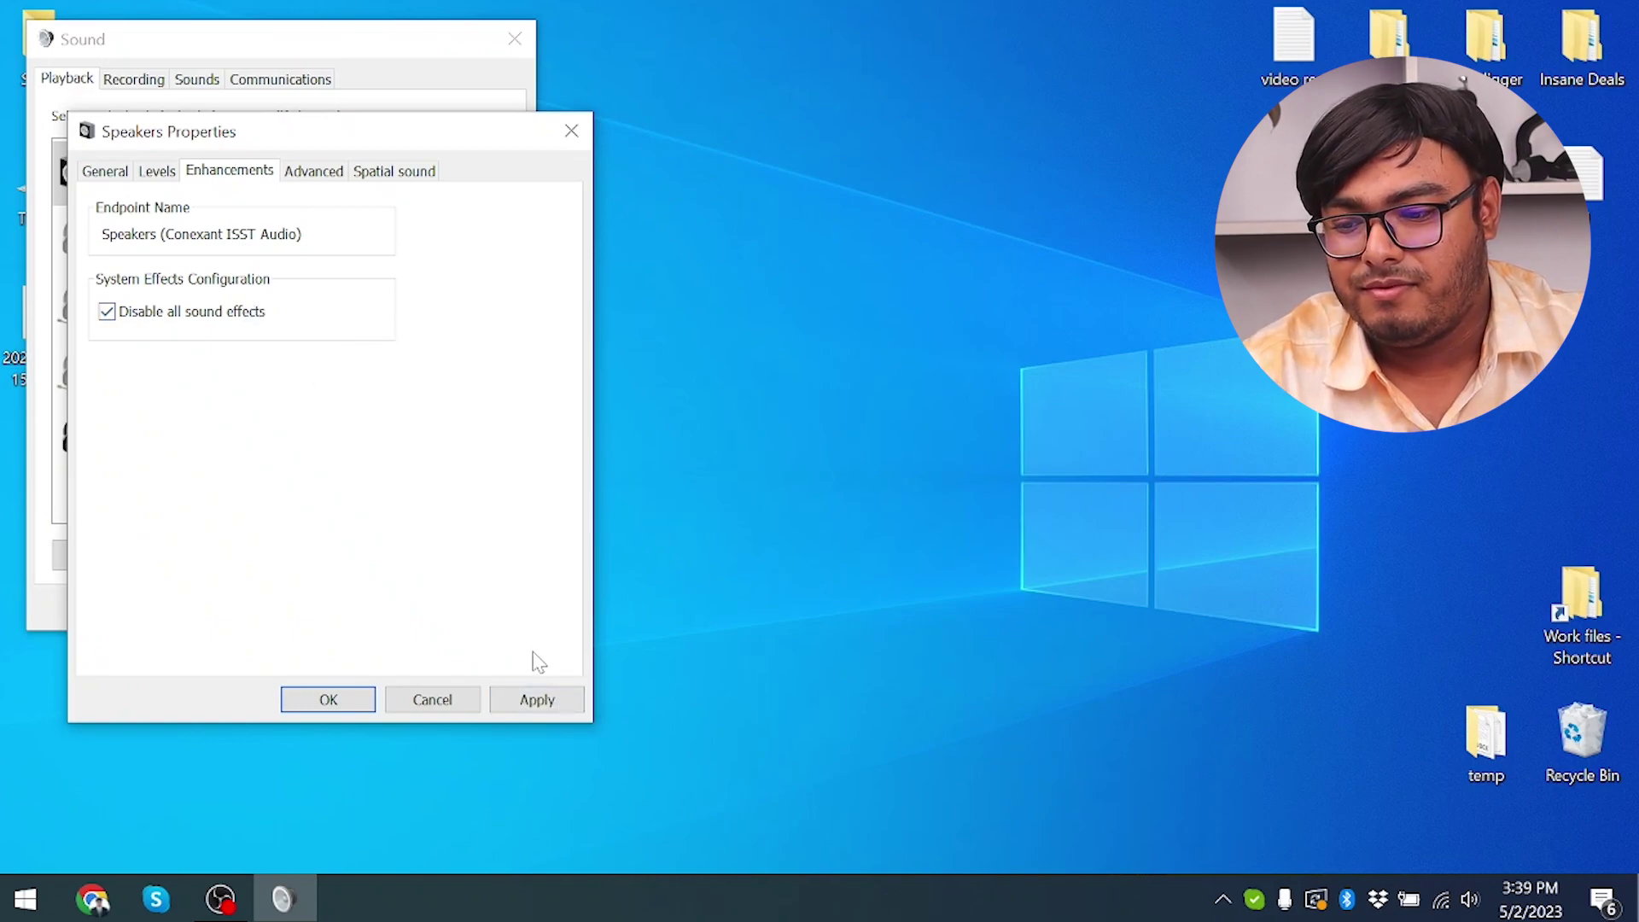
{"action": "left_click", "coordinate": [564, 701]}
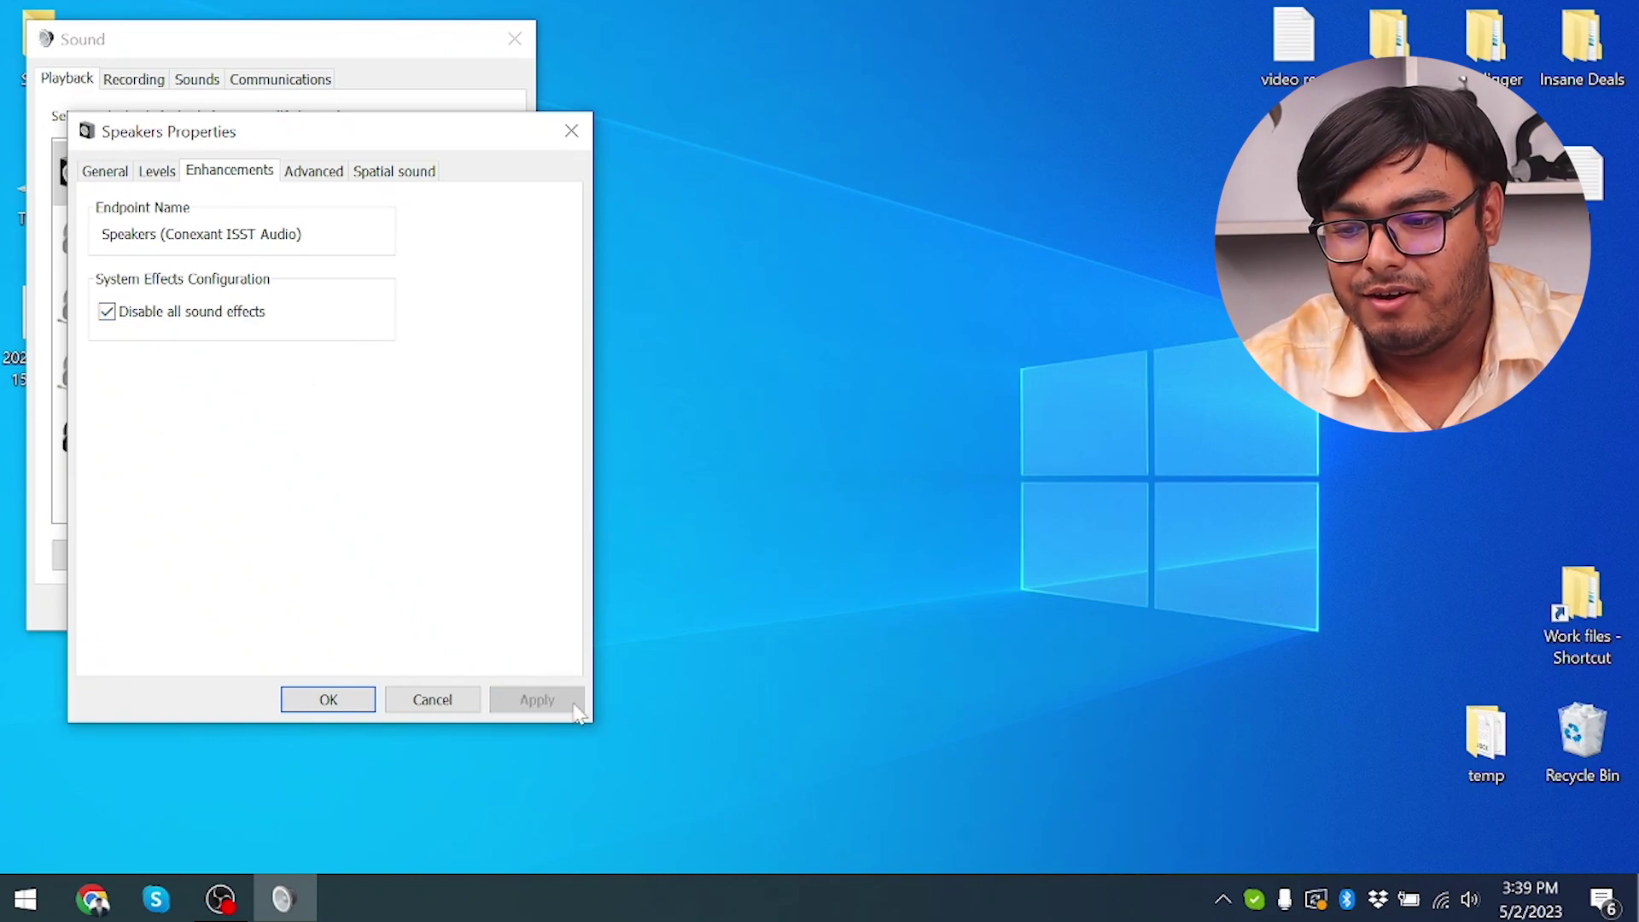
{"action": "left_click", "coordinate": [334, 702]}
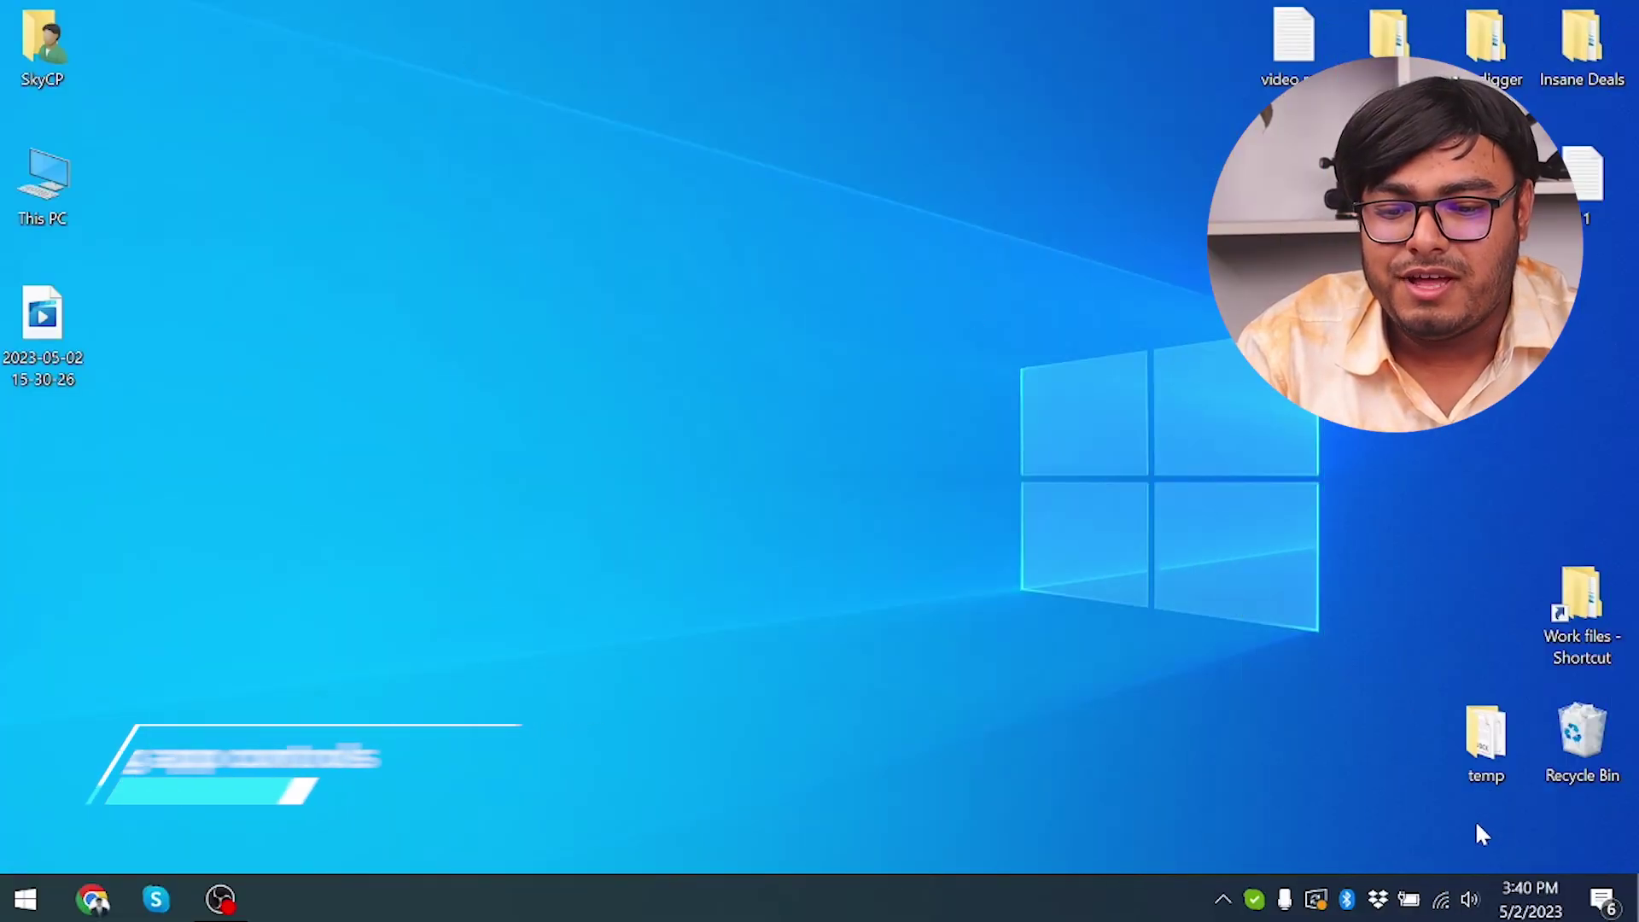
- Untick 'Allow applications to take exclusive control' on the Speakers' Advanced tab and apply
{"action": "right_click", "coordinate": [1468, 899]}
{"action": "left_click", "coordinate": [1366, 827]}
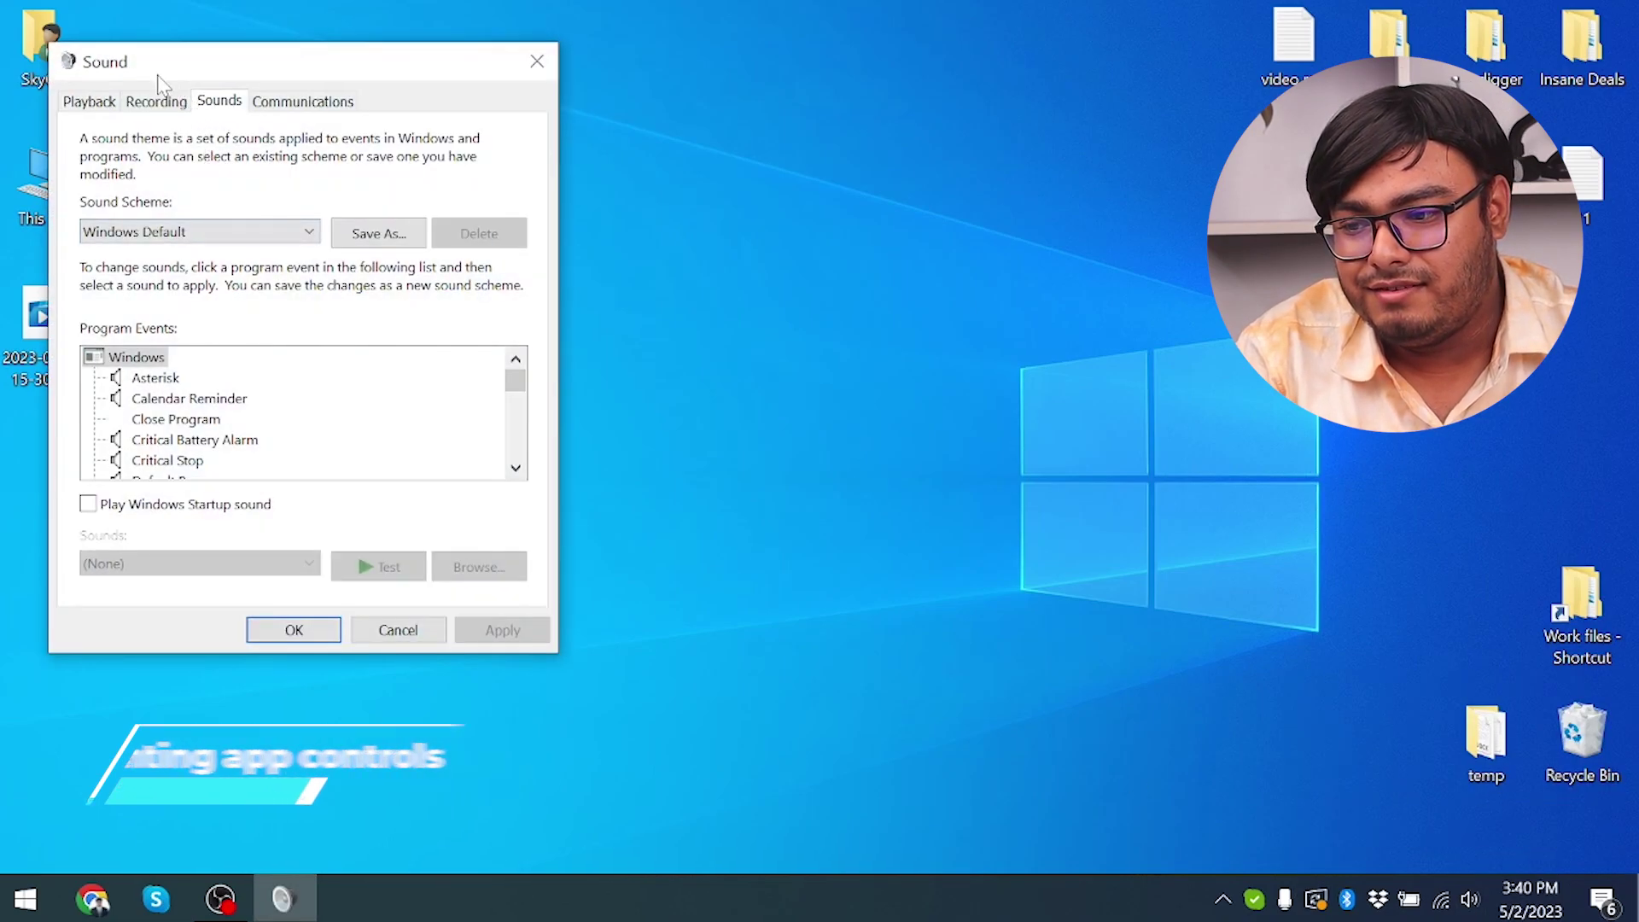
{"action": "left_click", "coordinate": [89, 101]}
{"action": "right_click", "coordinate": [220, 225]}
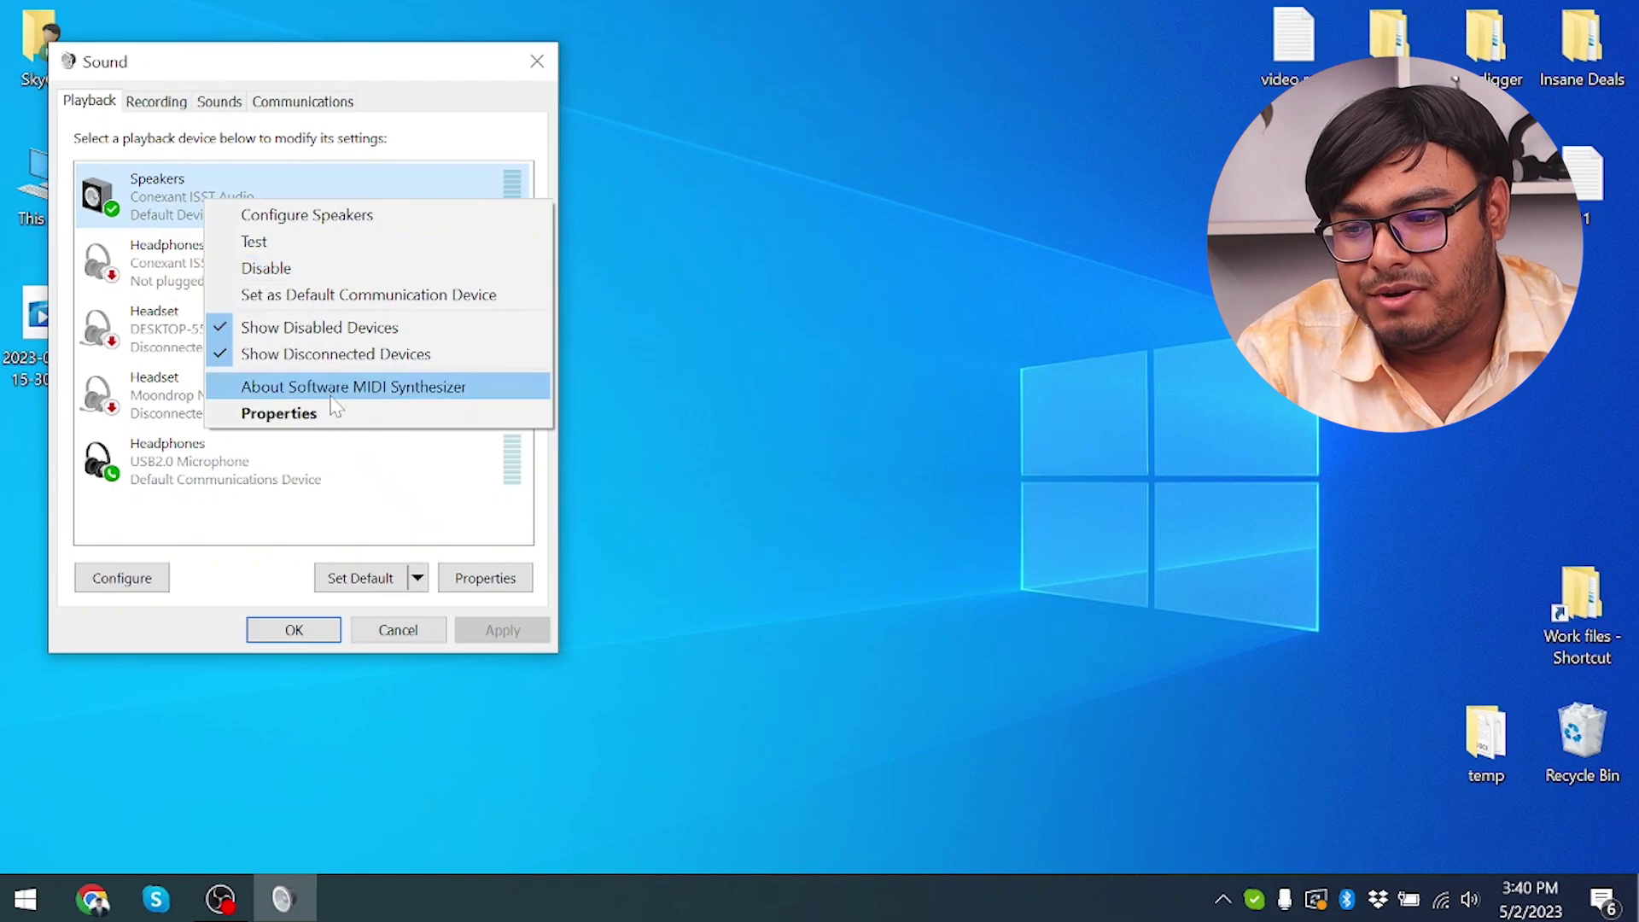
{"action": "left_click", "coordinate": [350, 414]}
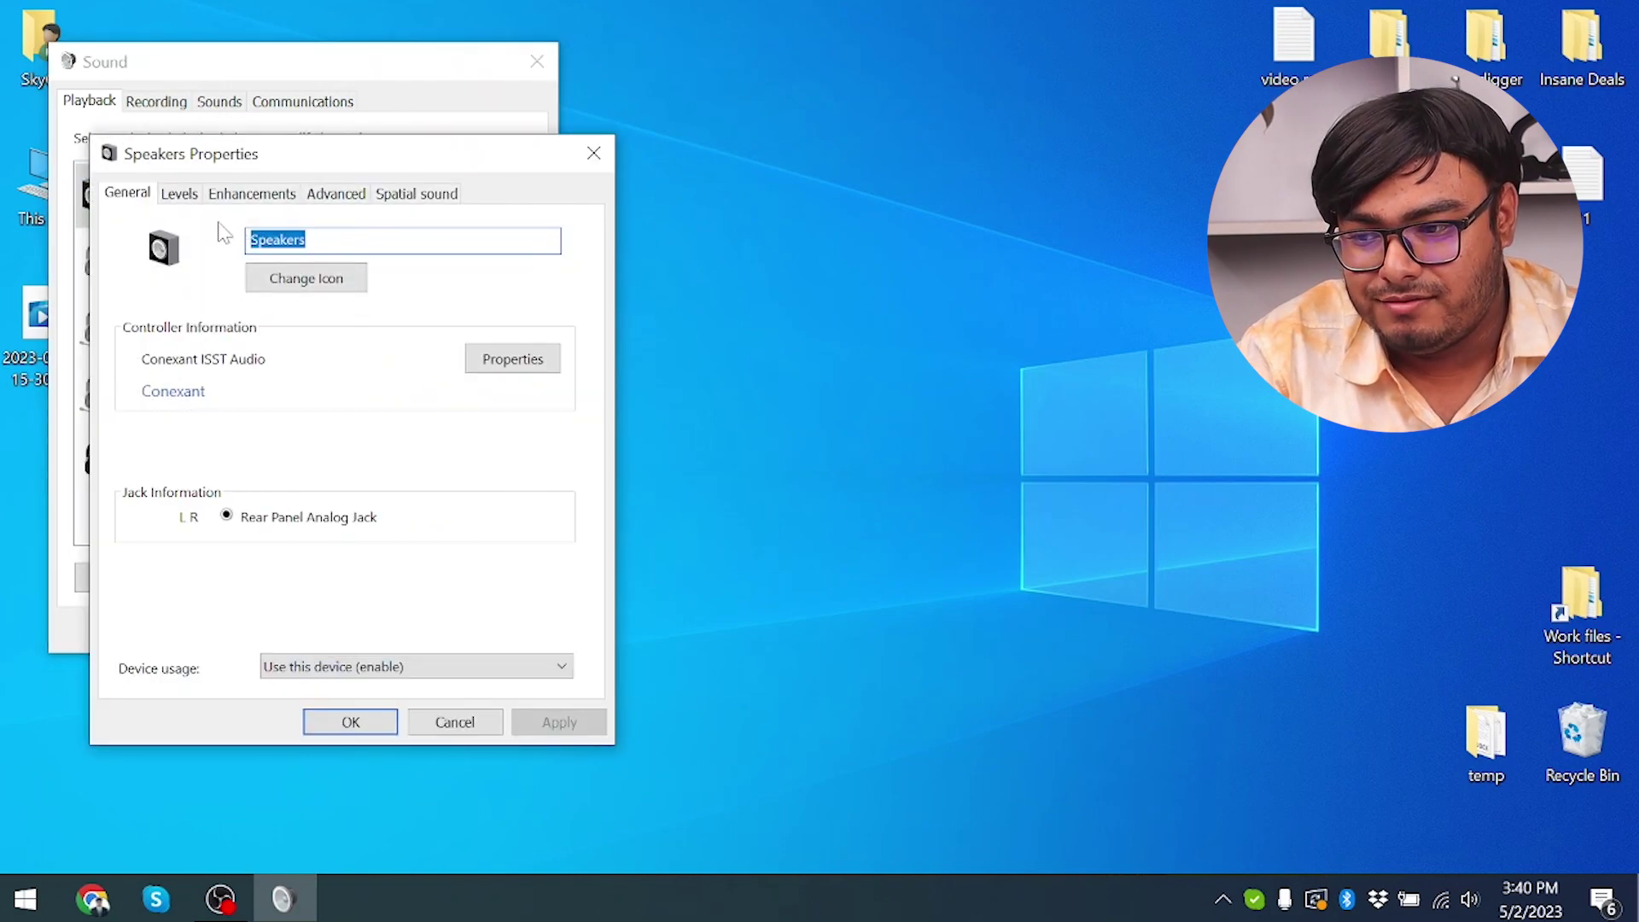
{"action": "left_click", "coordinate": [335, 196]}
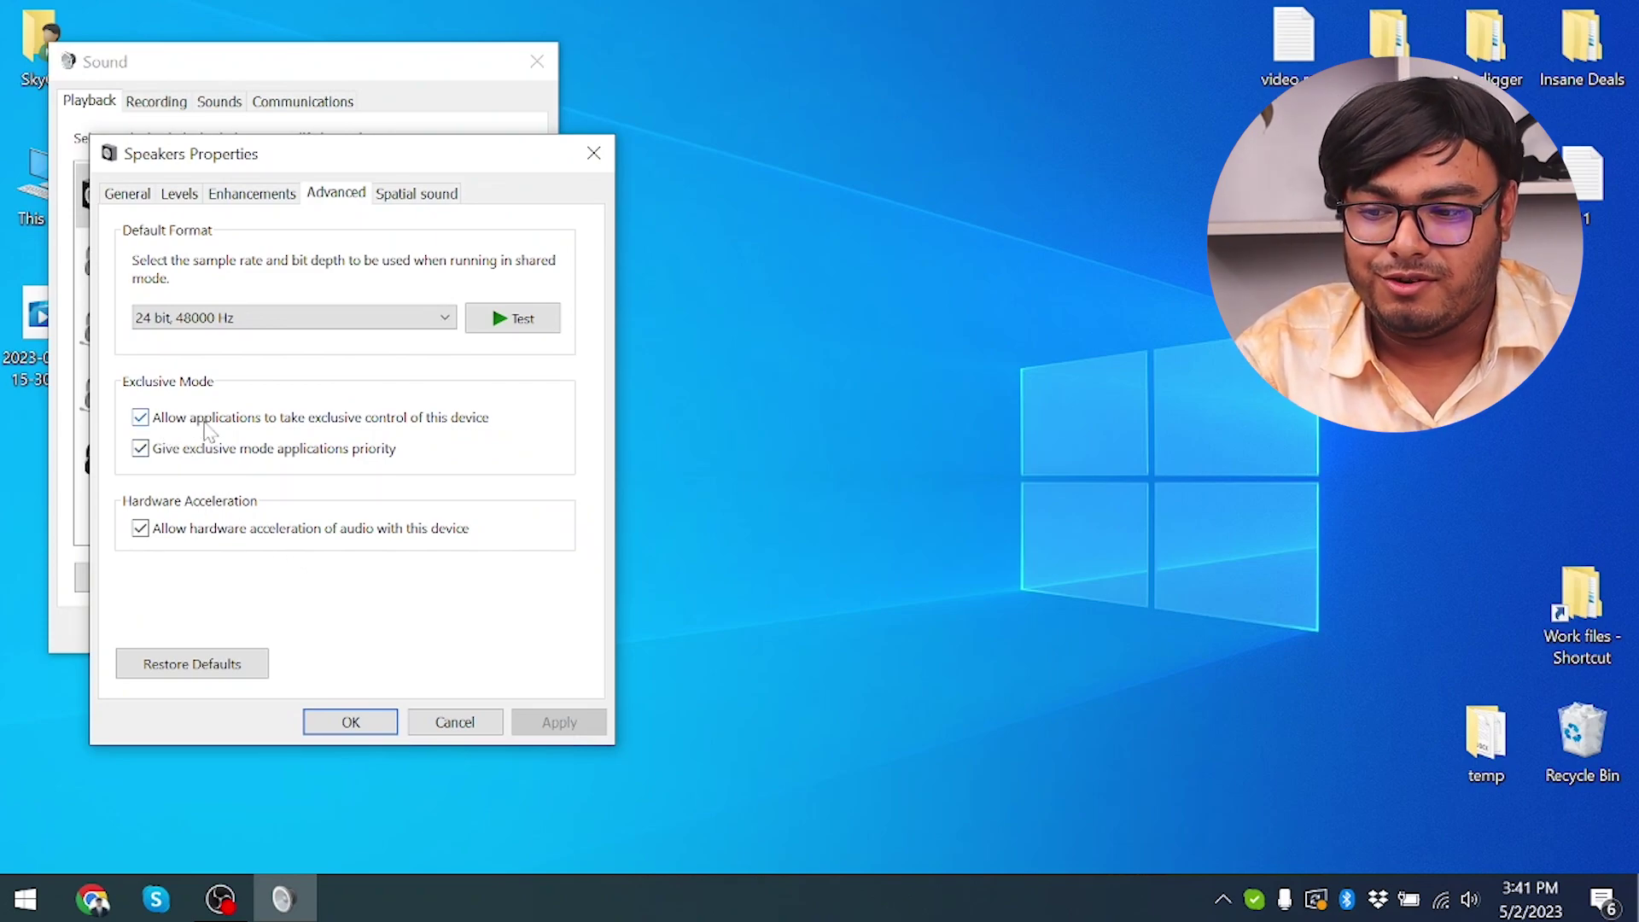
{"action": "left_click", "coordinate": [242, 423]}
{"action": "left_click", "coordinate": [558, 722]}
{"action": "left_click", "coordinate": [382, 730]}
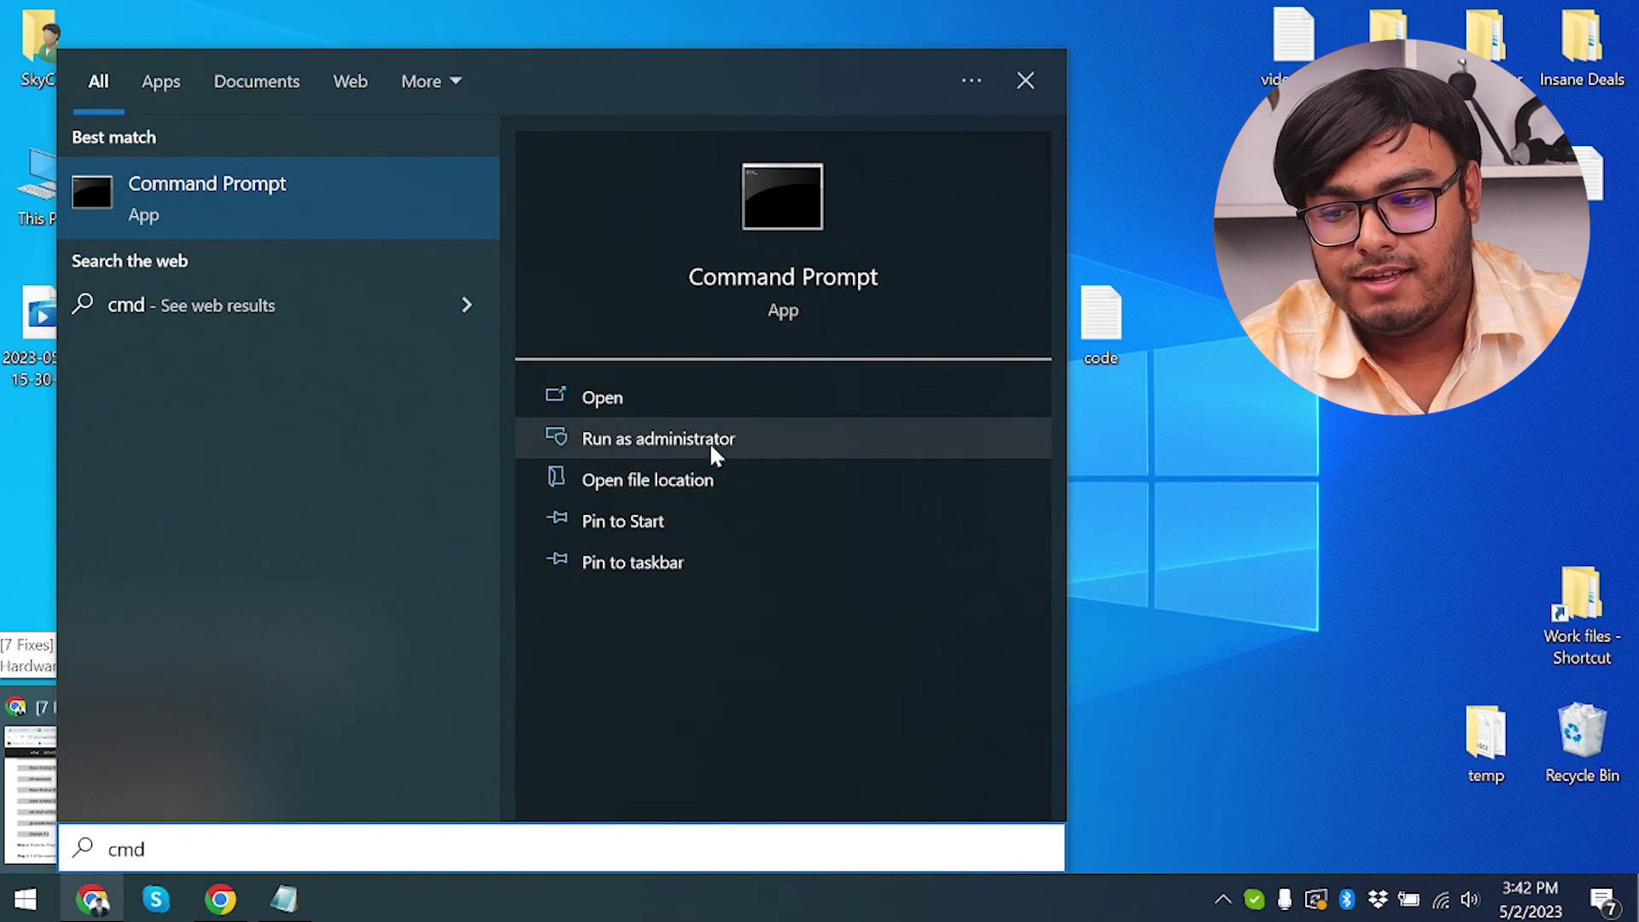
- Launch Command Prompt as administrator and select the DISM CheckHealth line in Notepad beside it
{"action": "left_click", "coordinate": [654, 440]}
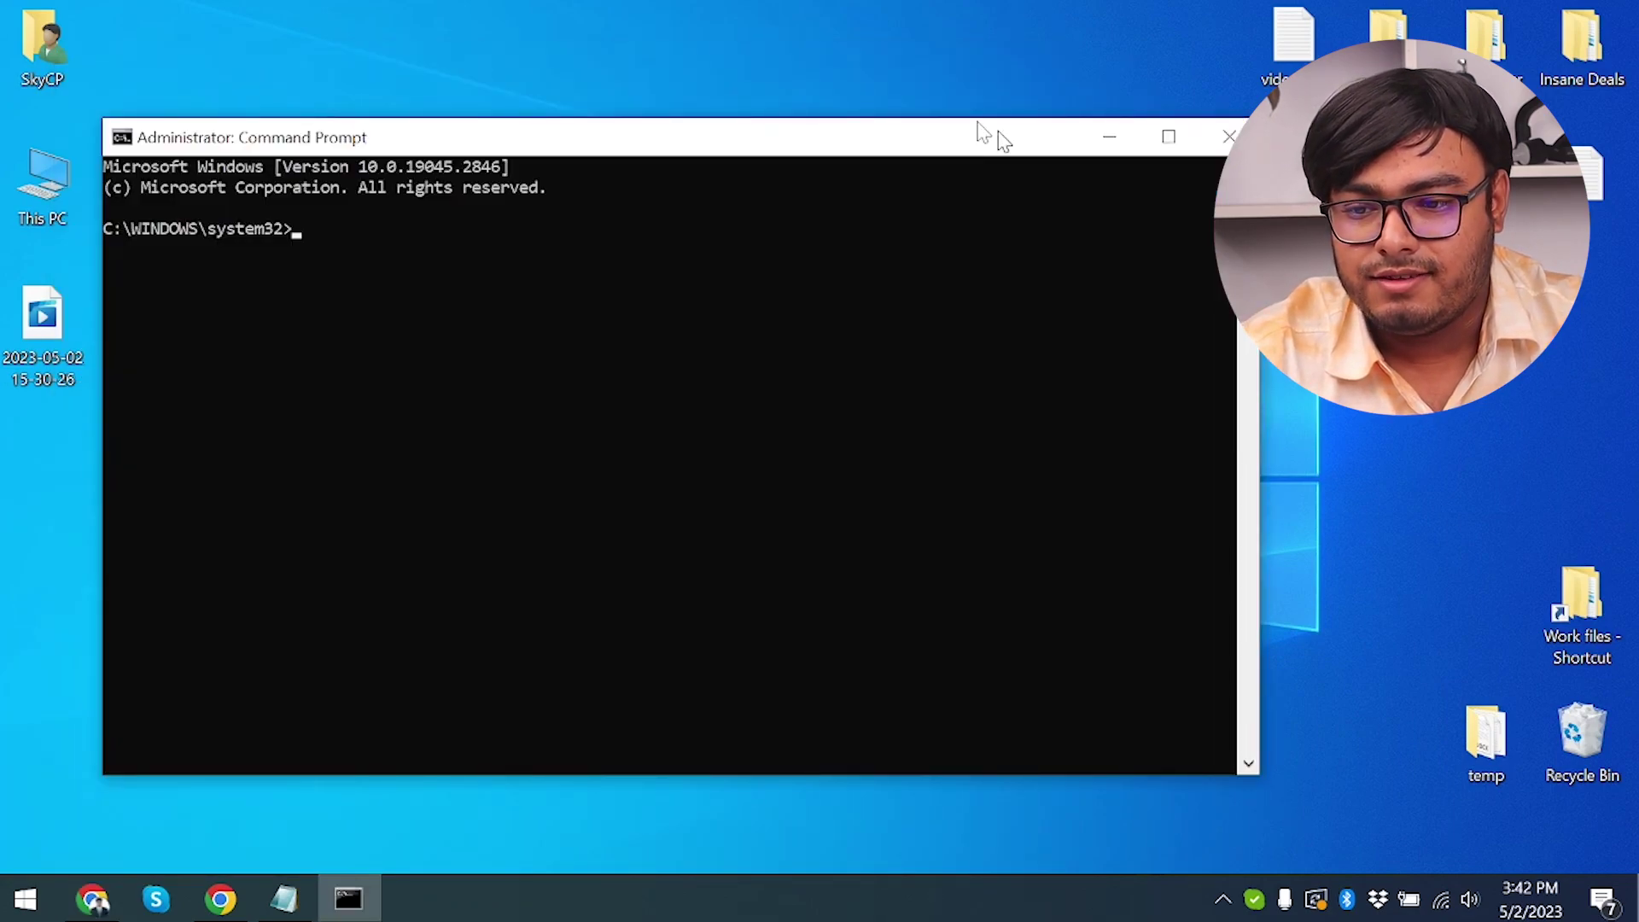
{"action": "left_click_drag", "start_coordinate": [1005, 138], "coordinate": [1032, 84]}
{"action": "left_click", "coordinate": [284, 899]}
{"action": "left_click_drag", "start_coordinate": [584, 57], "coordinate": [909, 152]}
{"action": "left_click_drag", "start_coordinate": [575, 197], "coordinate": [988, 196]}
{"action": "key", "text": "super+c"}
{"action": "left_click", "coordinate": [357, 243]}
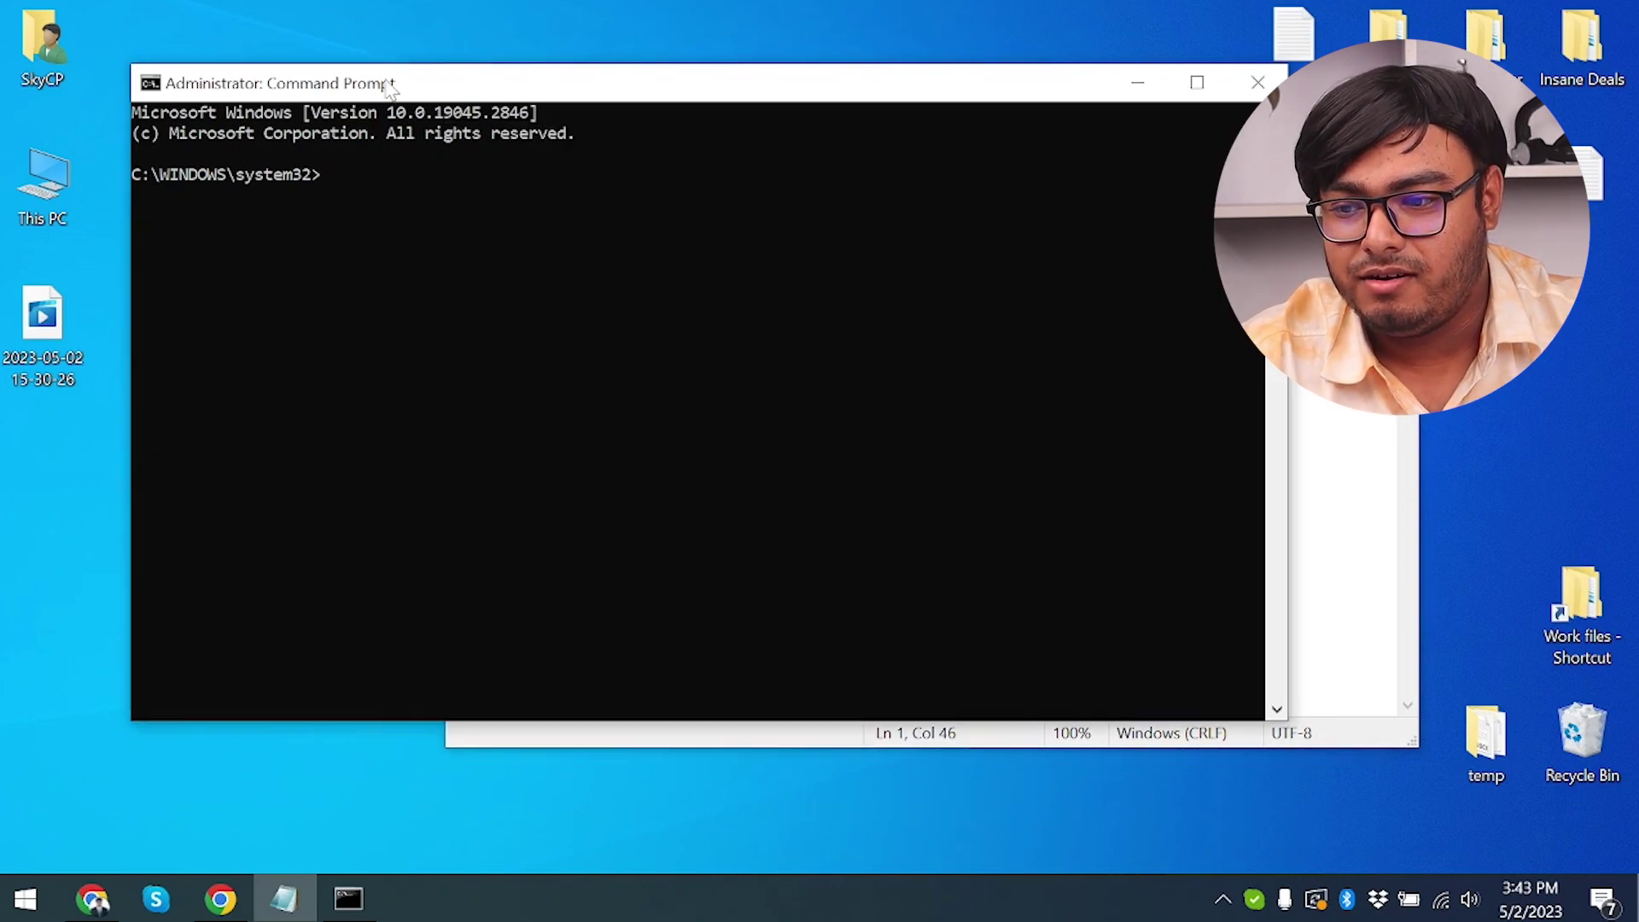
- Run DISM CheckHealth, then copy the ScanHealth line from Notepad and run it
{"action": "right_click", "coordinate": [413, 223]}
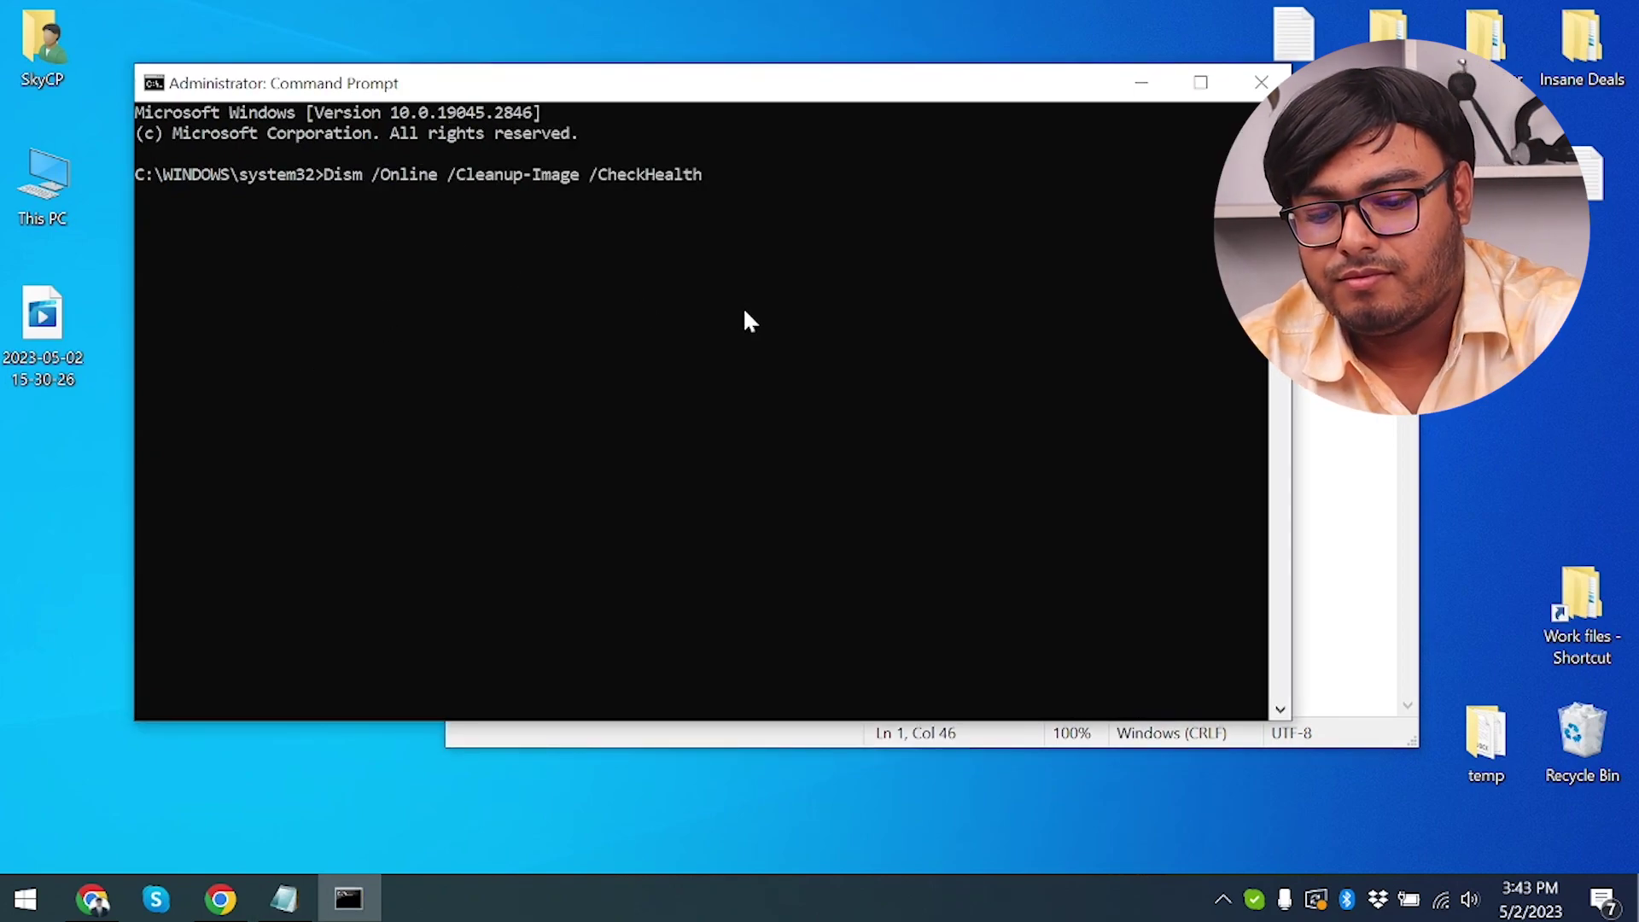
{"action": "key", "text": "Return"}
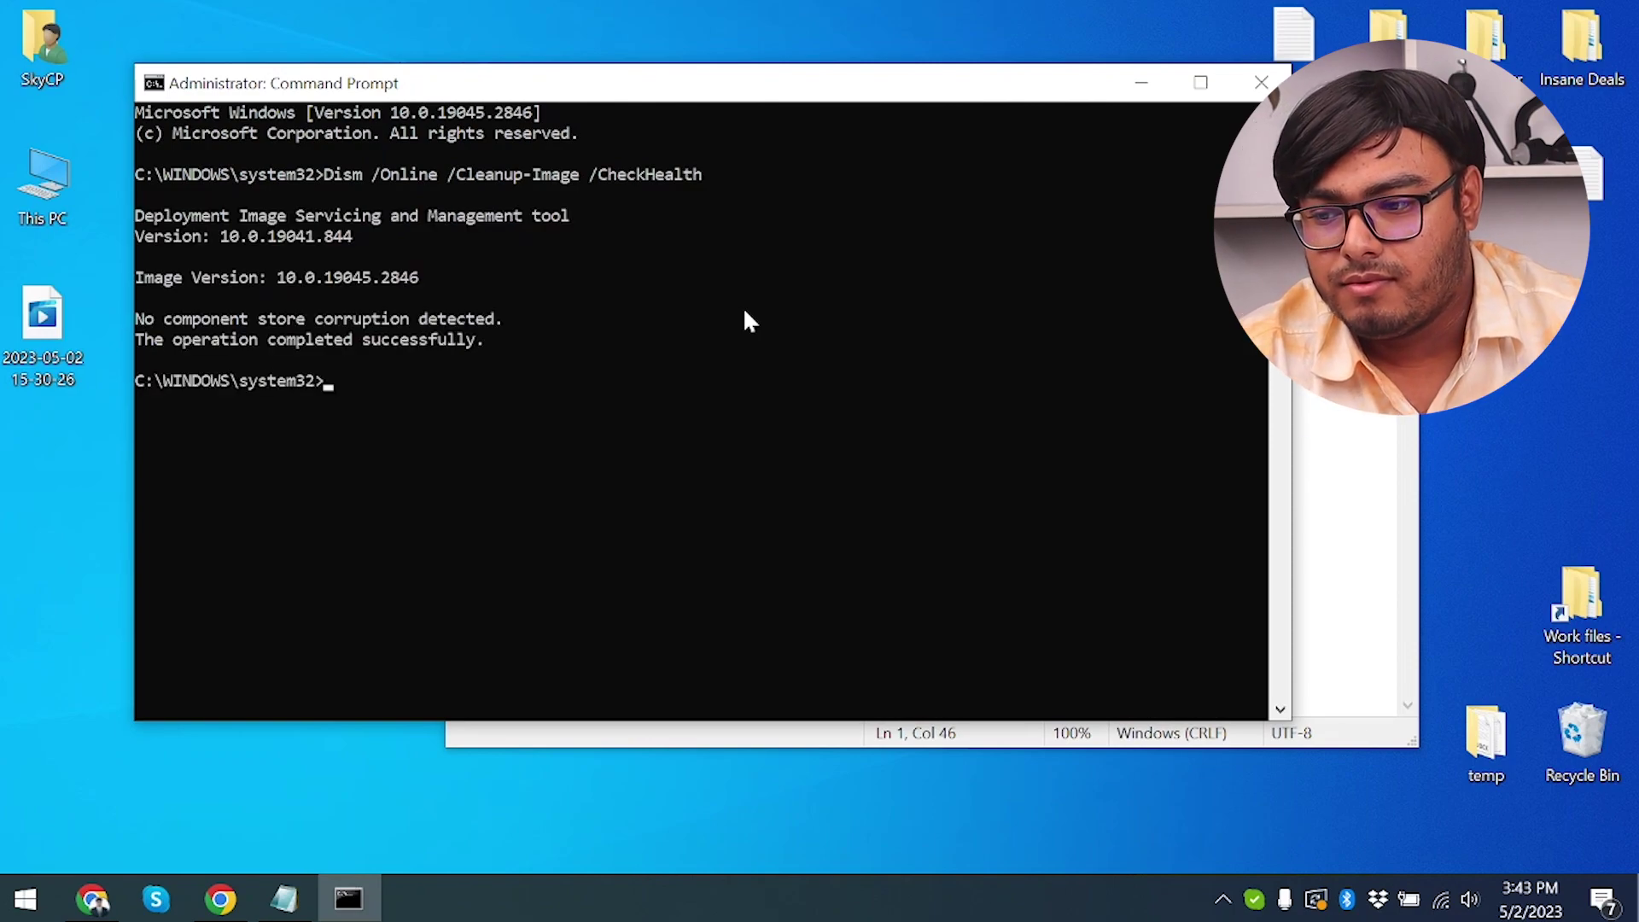
{"action": "left_click", "coordinate": [284, 899]}
{"action": "left_click_drag", "start_coordinate": [574, 240], "coordinate": [977, 240]}
{"action": "key", "text": "ctrl+c"}
{"action": "left_click", "coordinate": [794, 85]}
{"action": "right_click", "coordinate": [933, 355]}
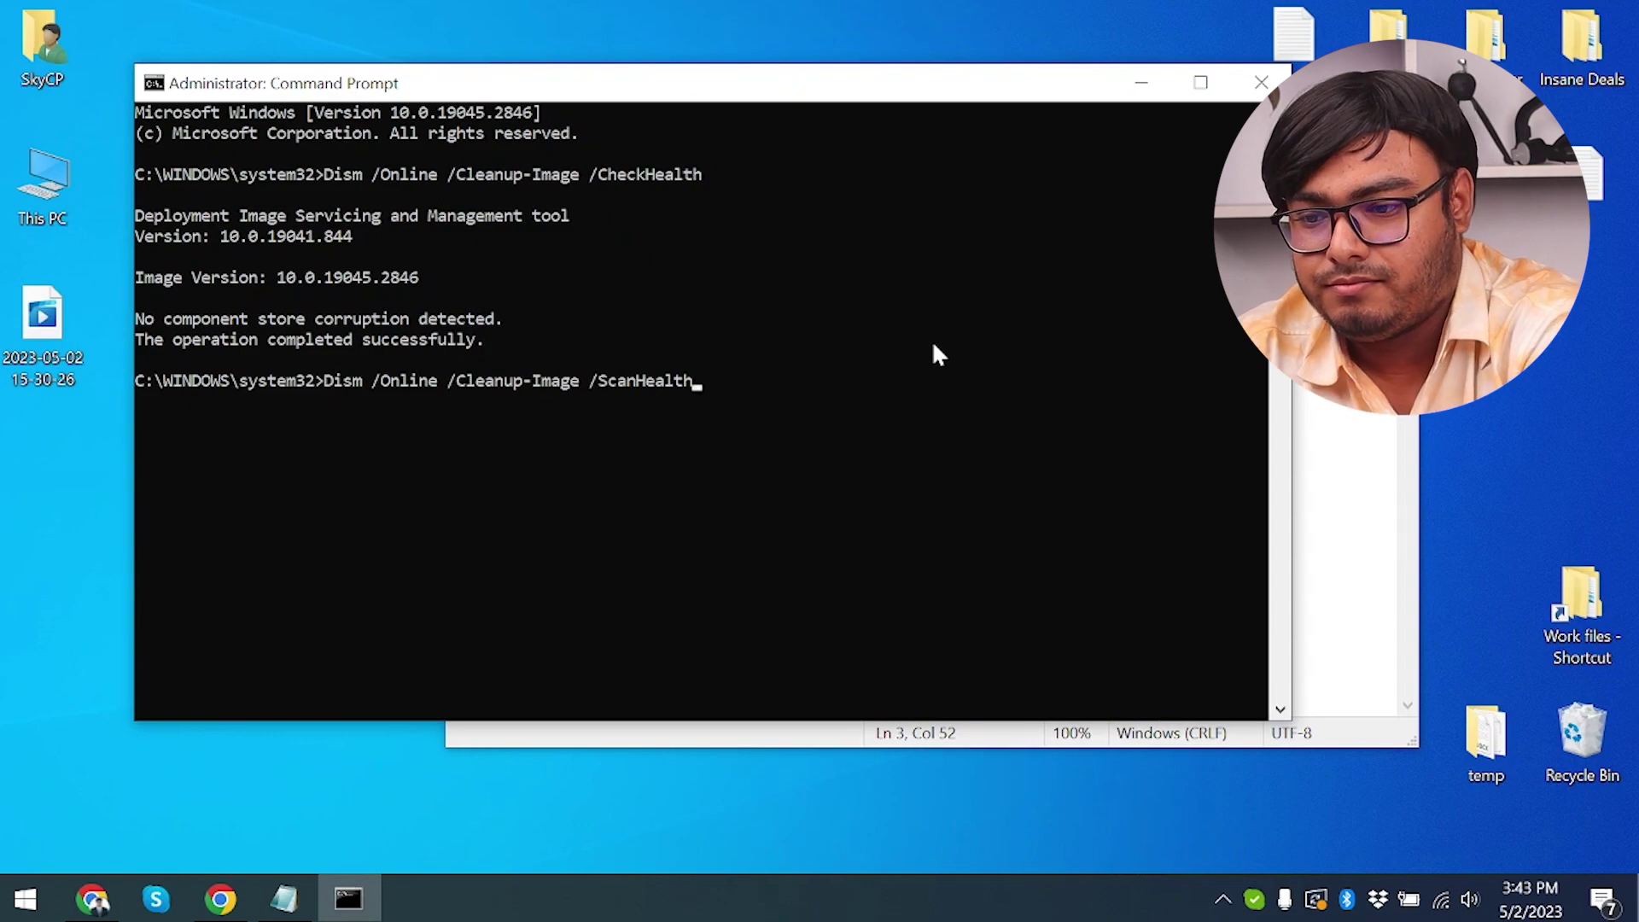
{"action": "key", "text": "Return"}
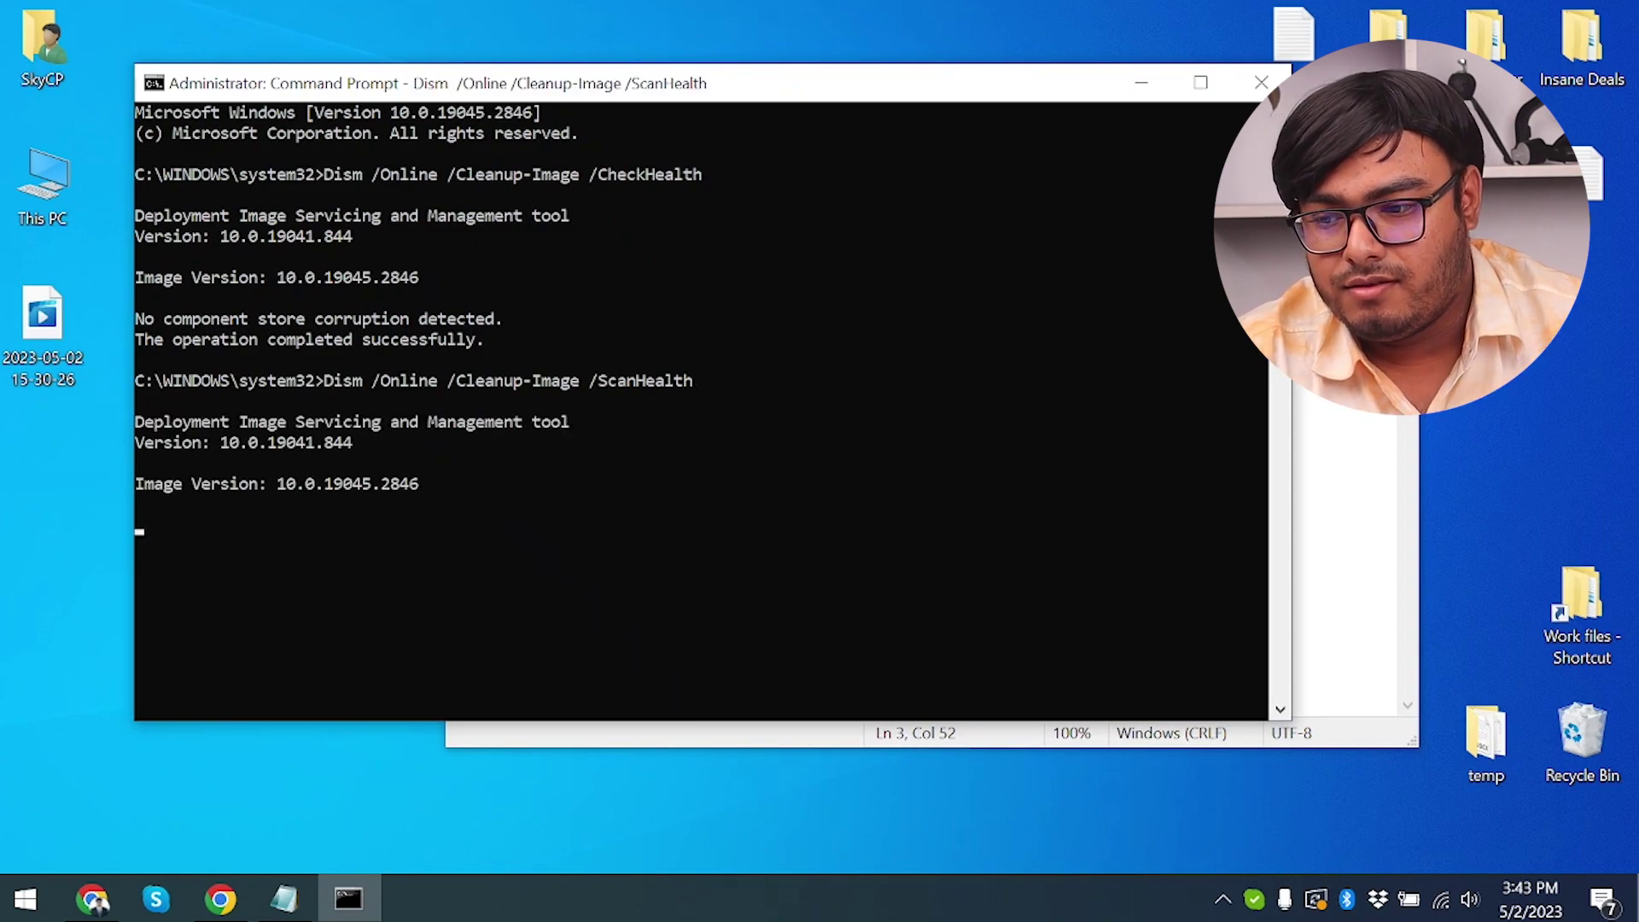
- Select the RestoreHealth line in Notepad and clear stray text from the prompt
{"action": "left_click", "coordinate": [1332, 263]}
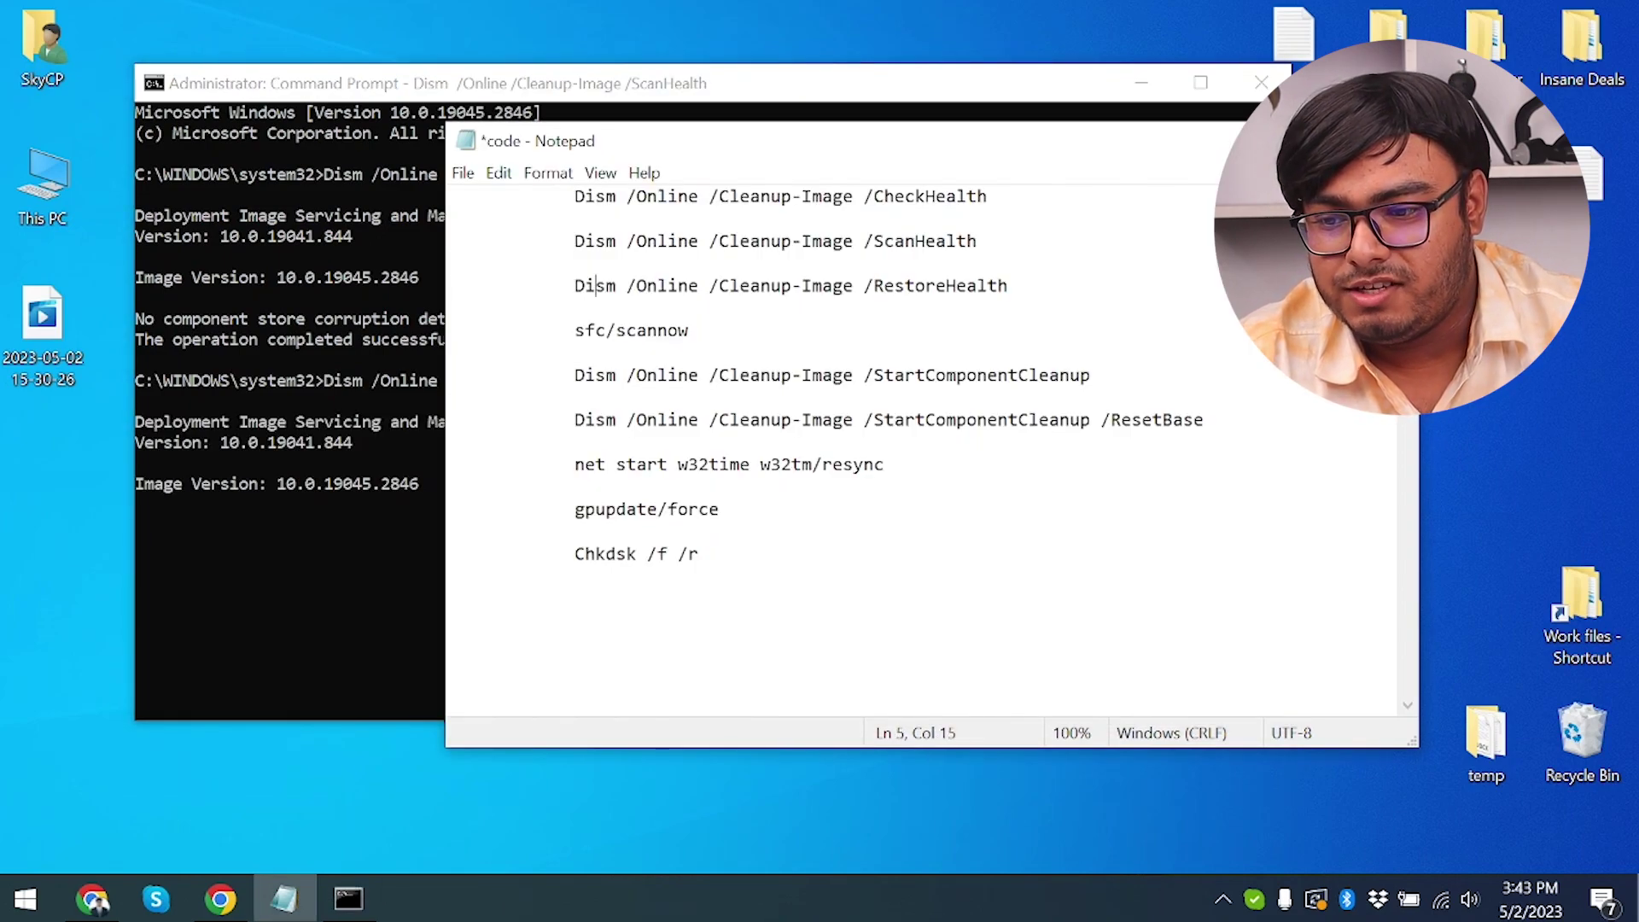
{"action": "left_click_drag", "start_coordinate": [575, 285], "coordinate": [1008, 285]}
{"action": "left_click", "coordinate": [794, 98]}
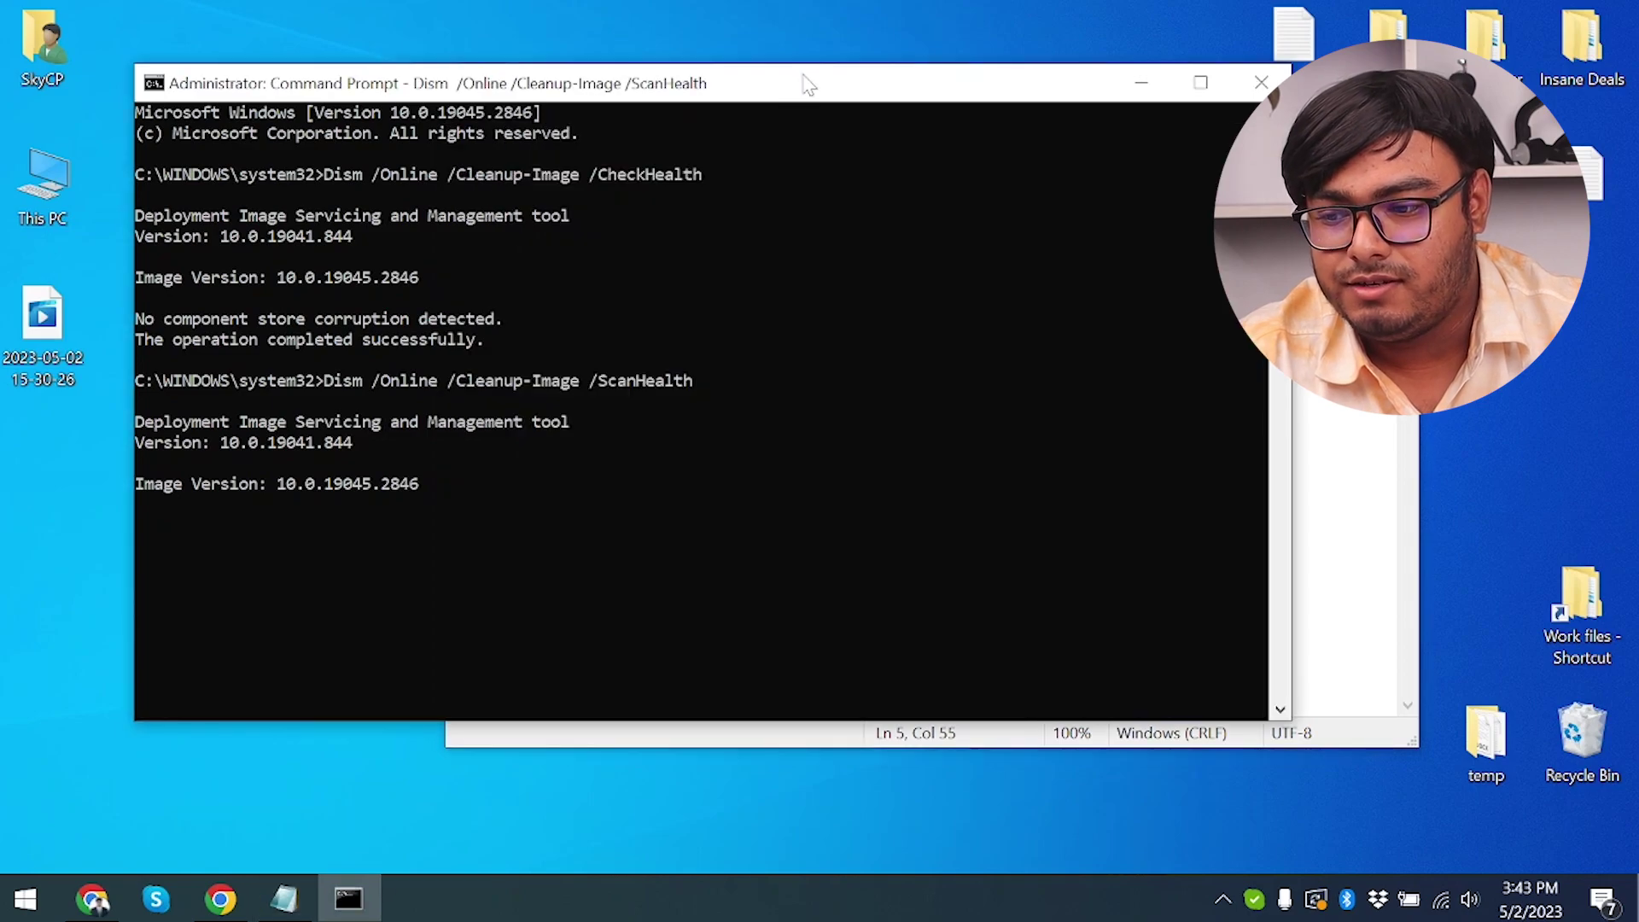
{"action": "left_click", "coordinate": [615, 538]}
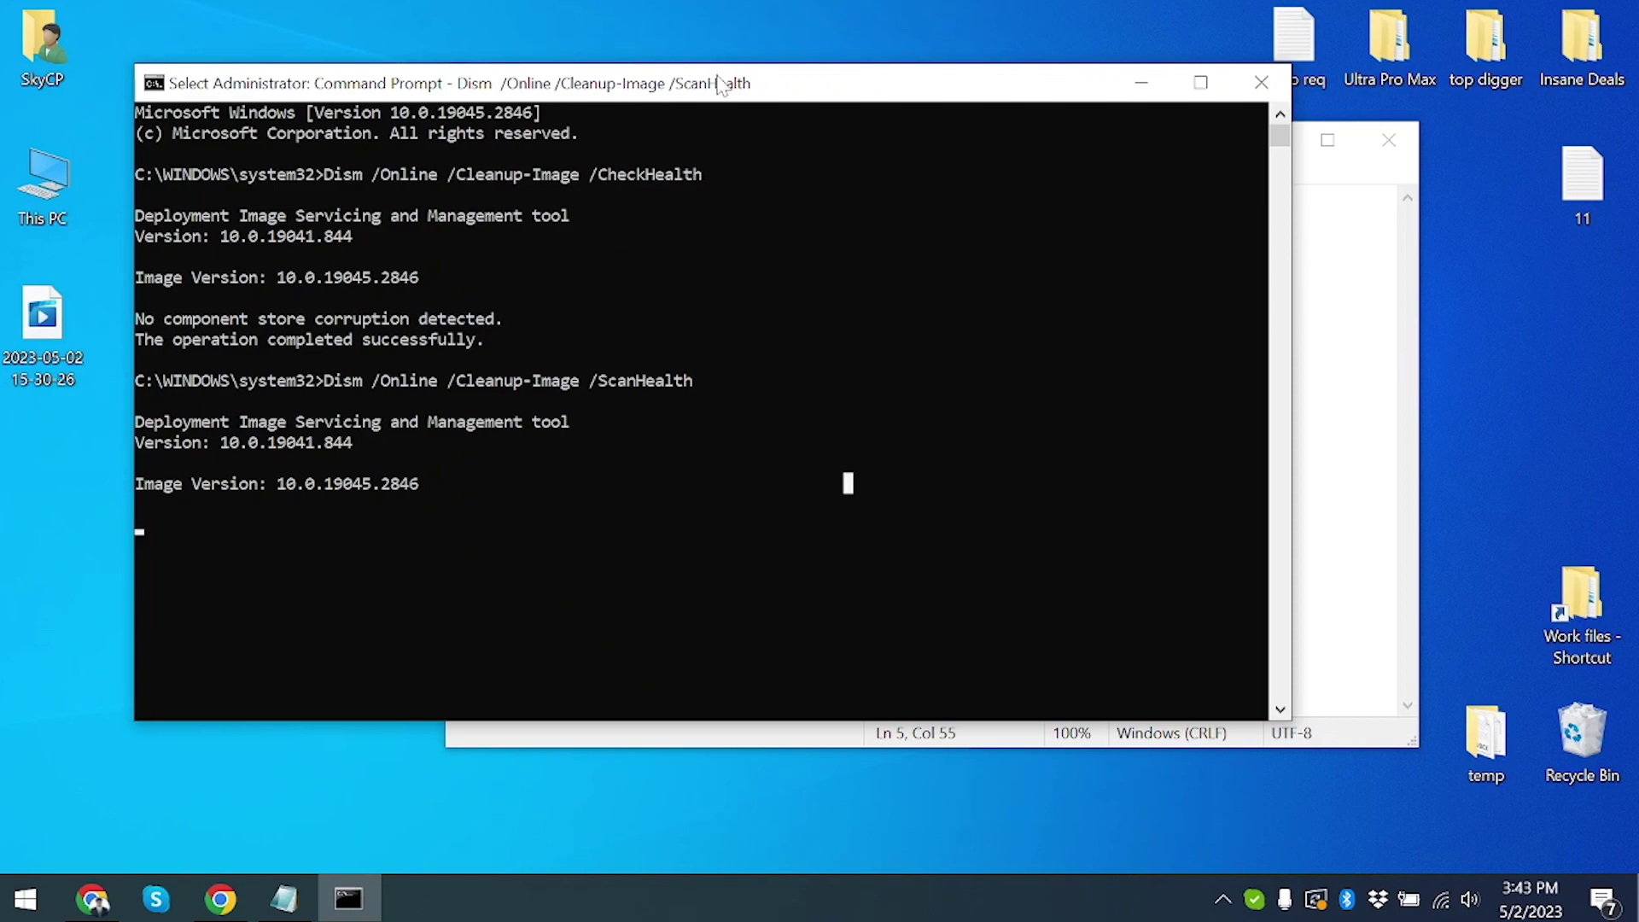
{"action": "left_click", "coordinate": [882, 392]}
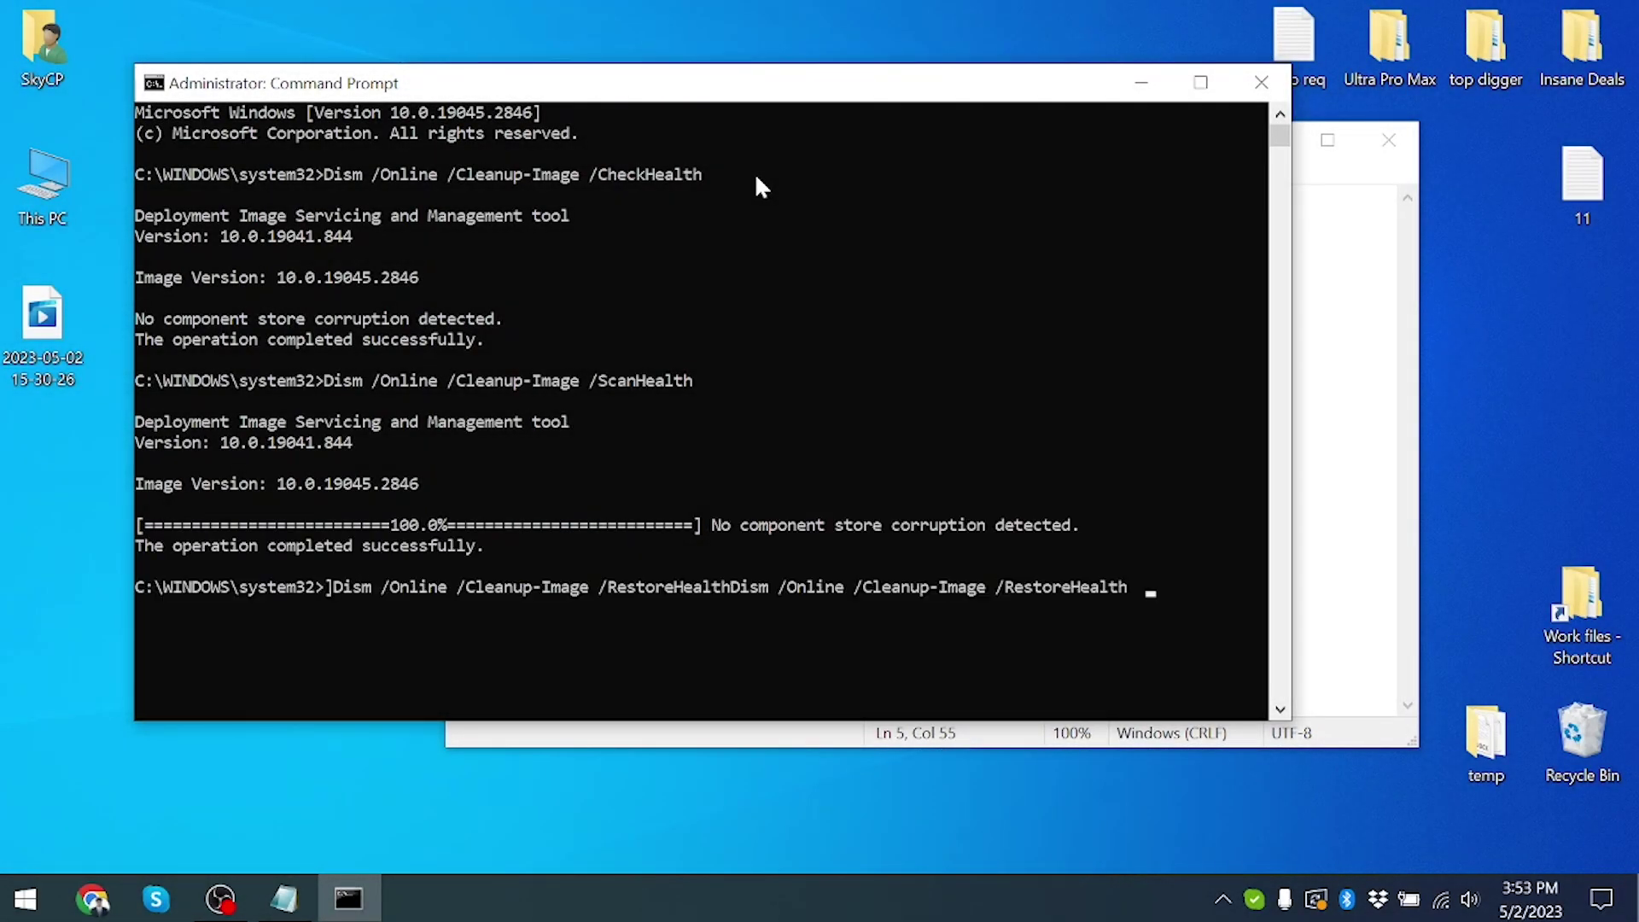
{"action": "key", "text": "Escape"}
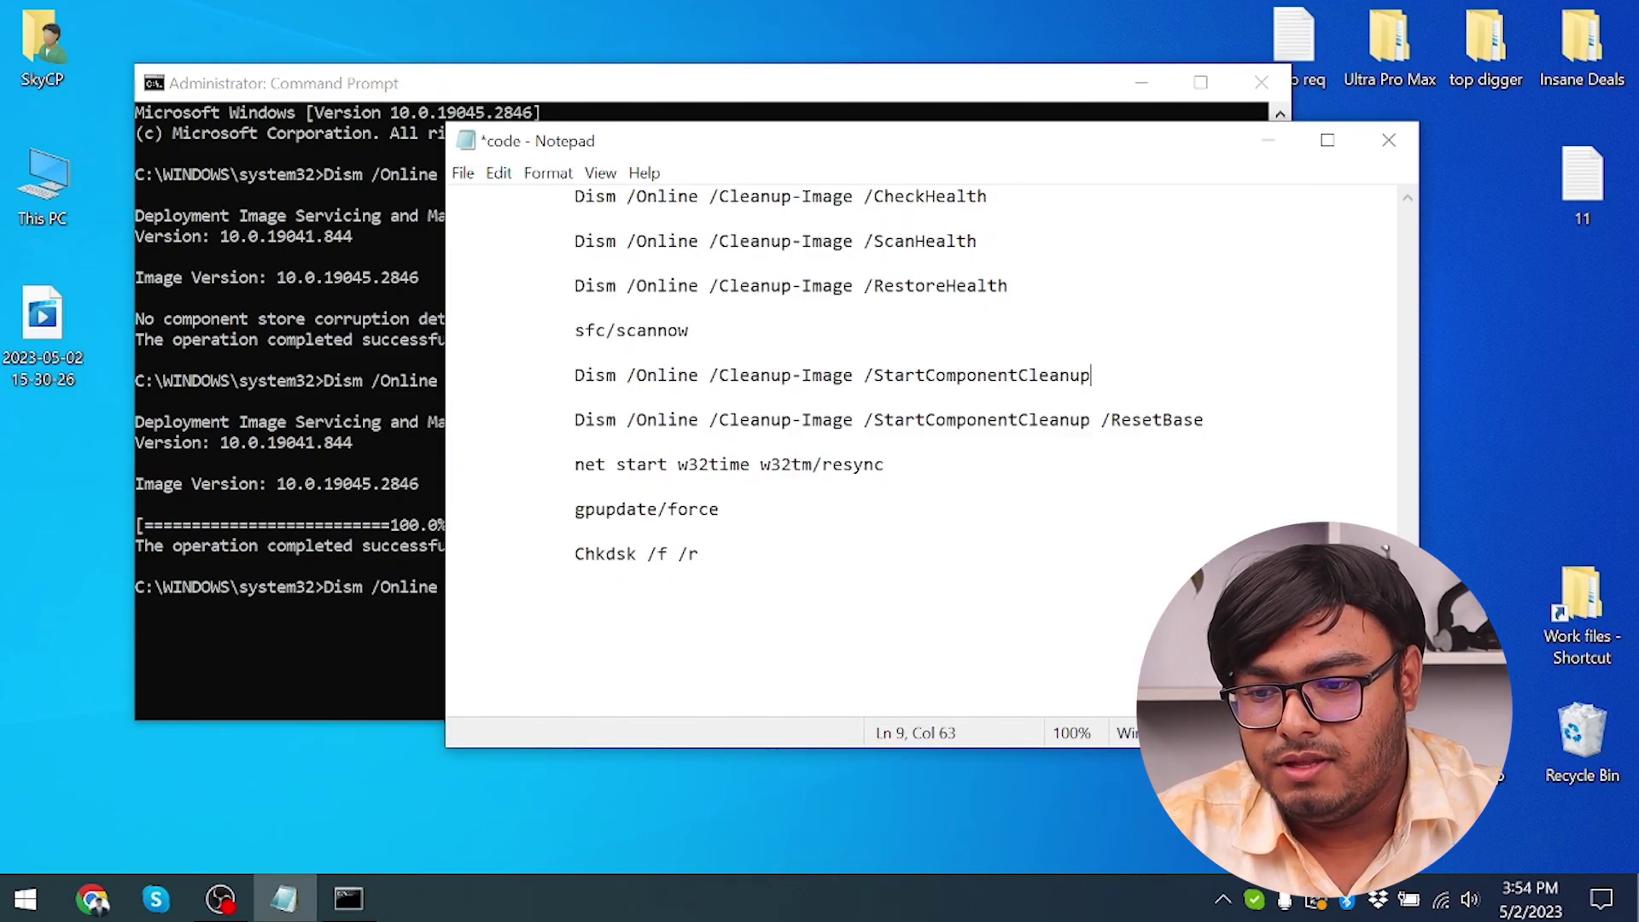
- Run Dism /Online /Cleanup-Image /RestoreHealth, then run sfc/scannow
{"action": "left_click", "coordinate": [717, 81]}
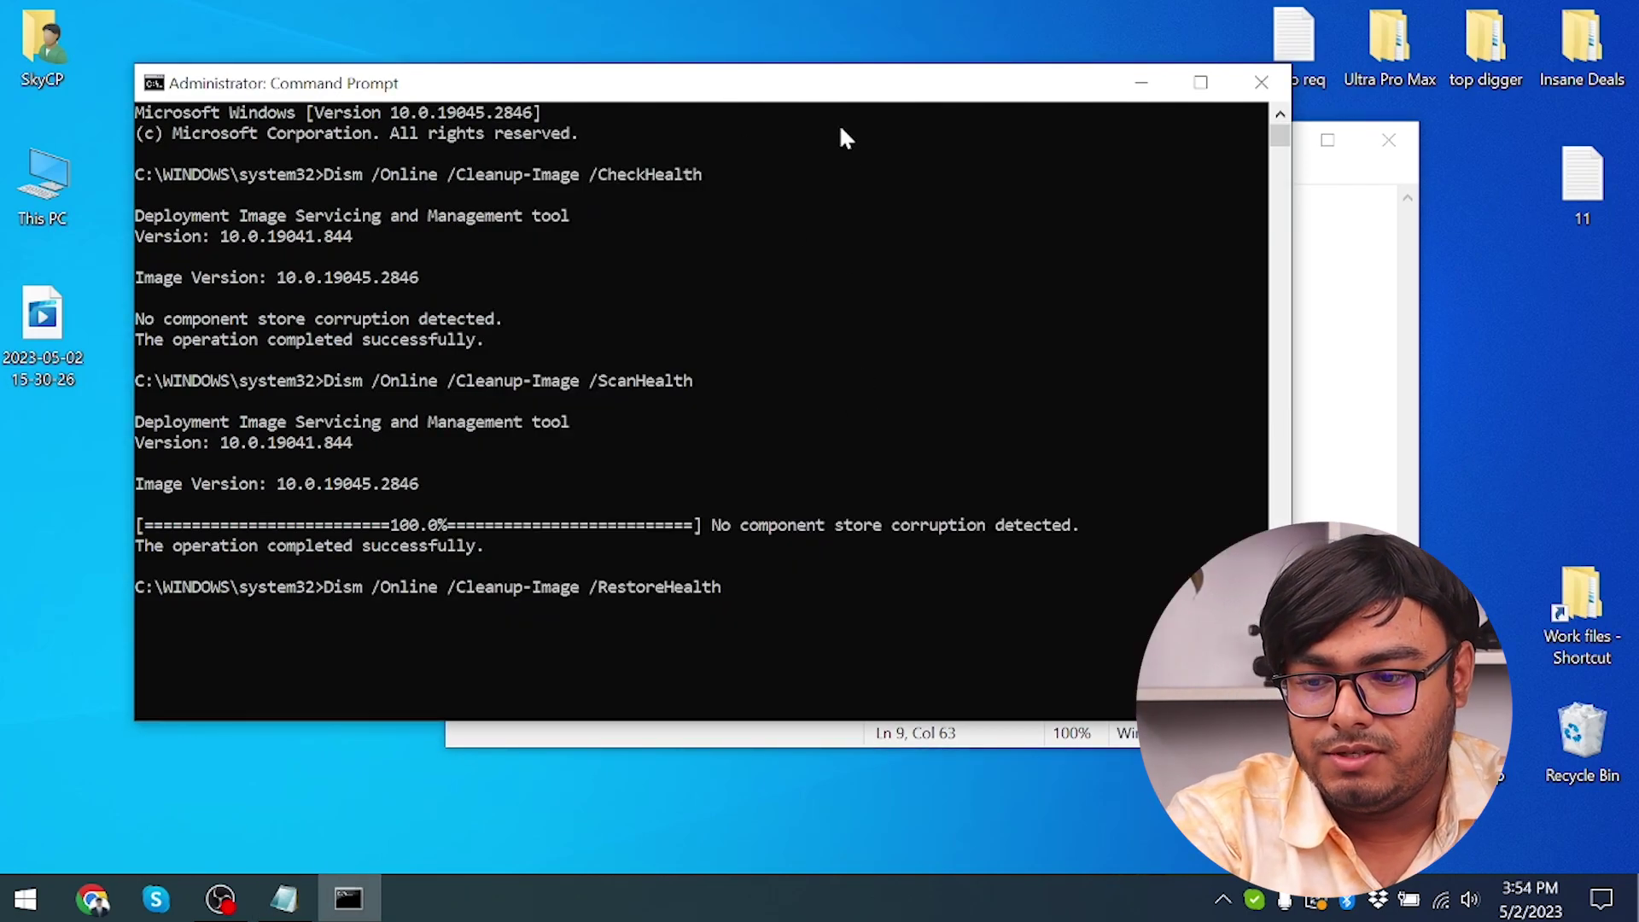
{"action": "key", "text": "Return"}
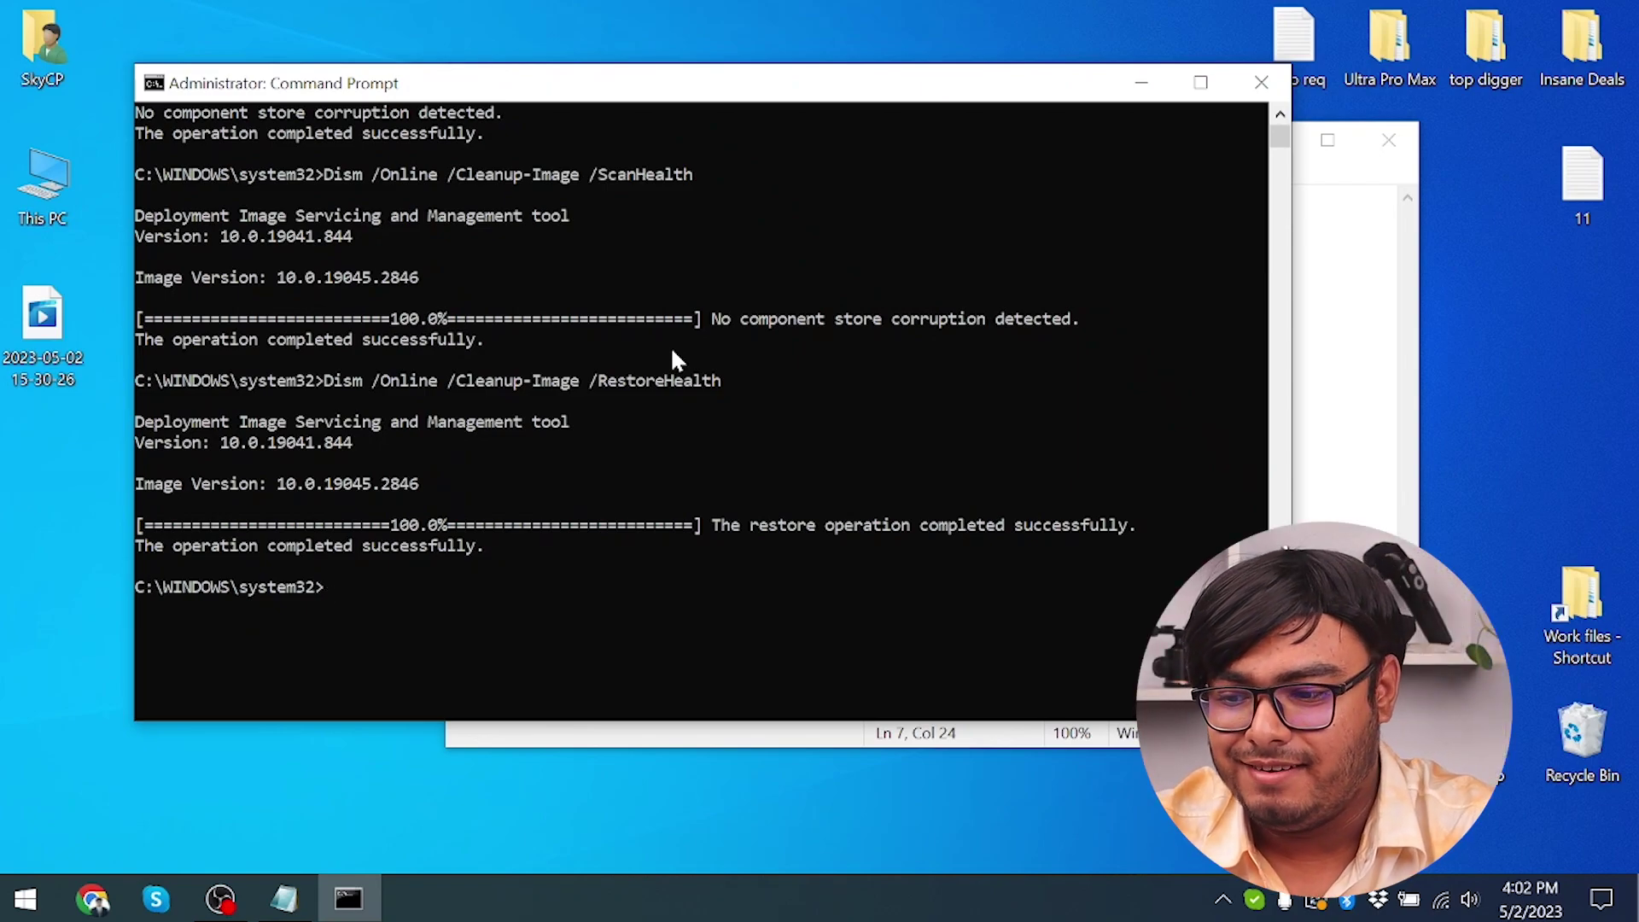
{"action": "type", "text": "sfc/scannow"}
{"action": "key", "text": "Return"}
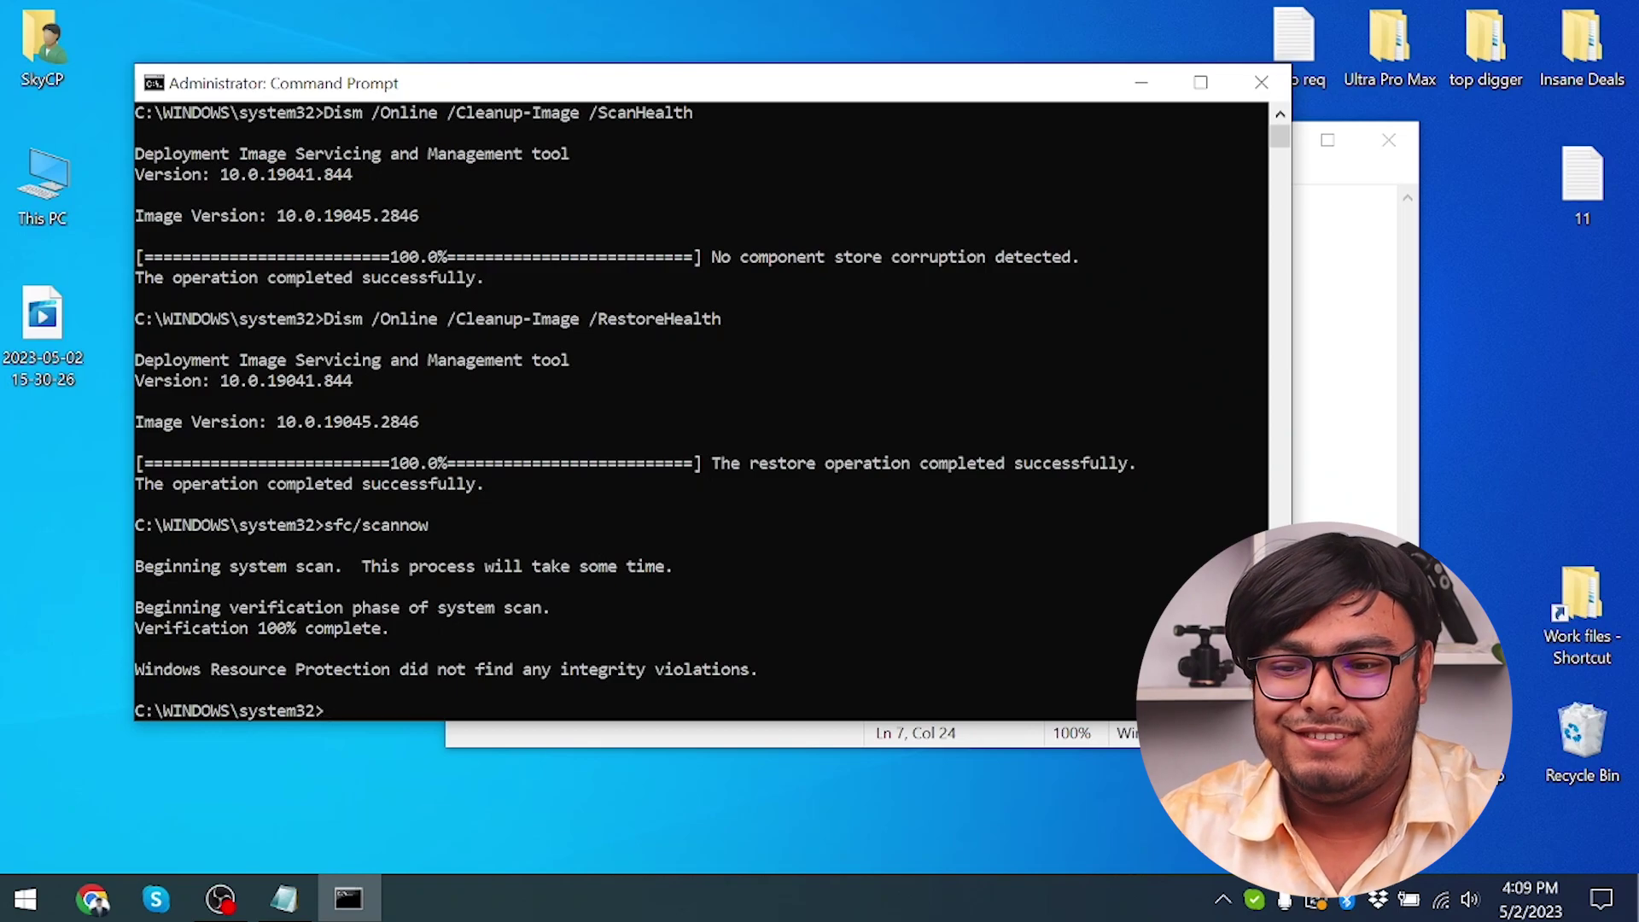
- Copy the DISM StartComponentCleanup command from Notepad and run it in the admin Command Prompt
{"action": "left_click", "coordinate": [1332, 355]}
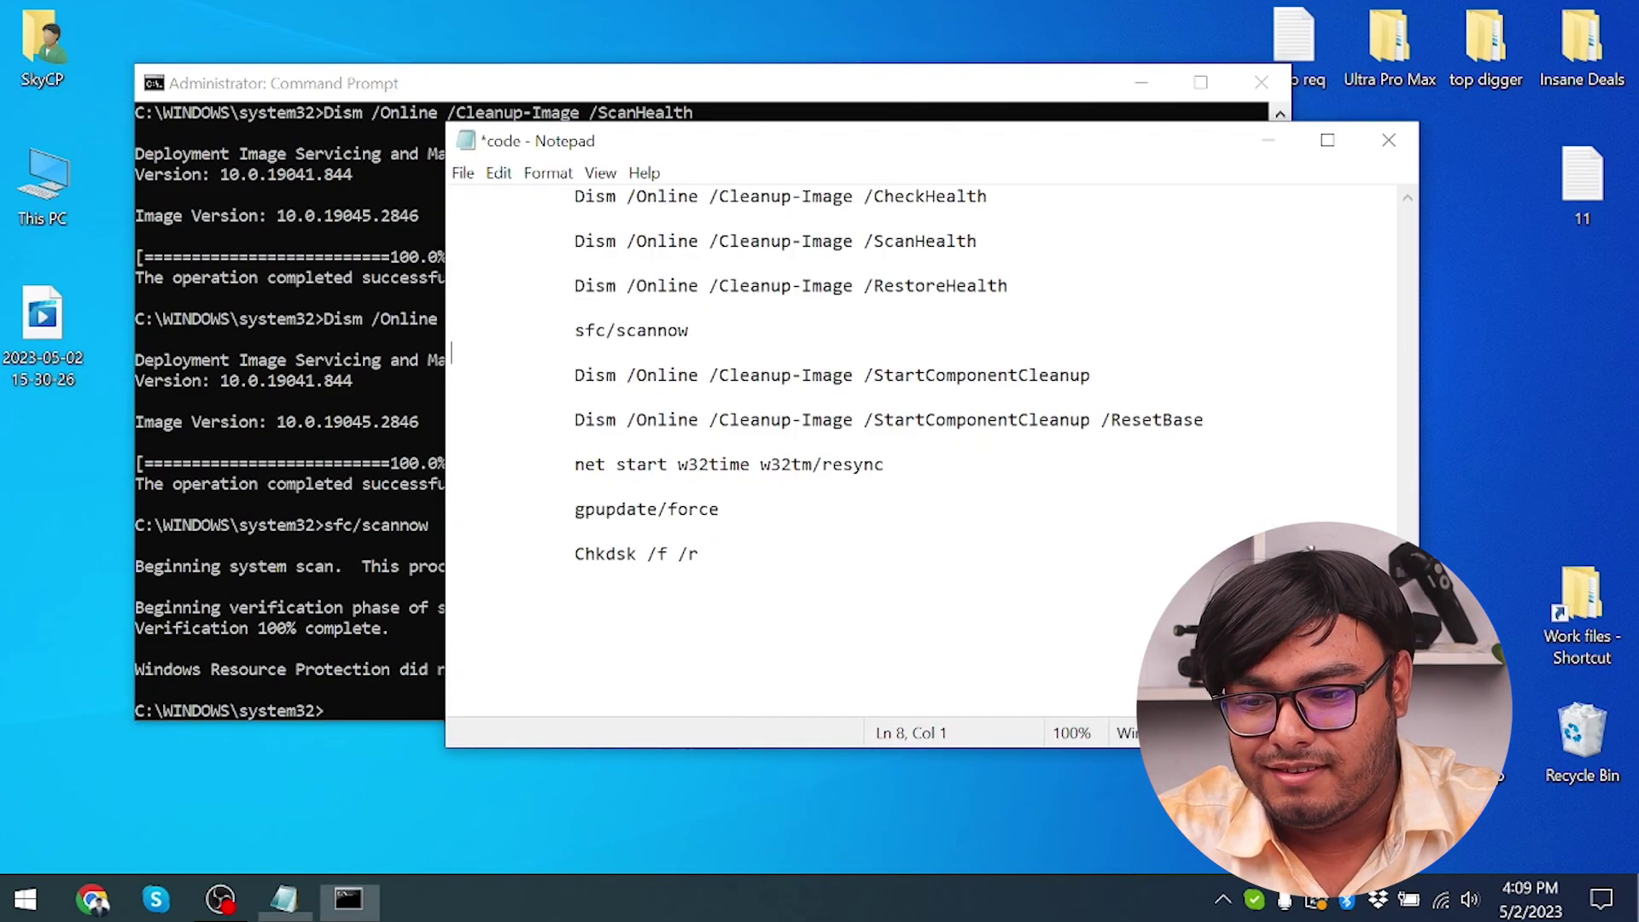
{"action": "left_click_drag", "start_coordinate": [451, 352], "coordinate": [452, 397]}
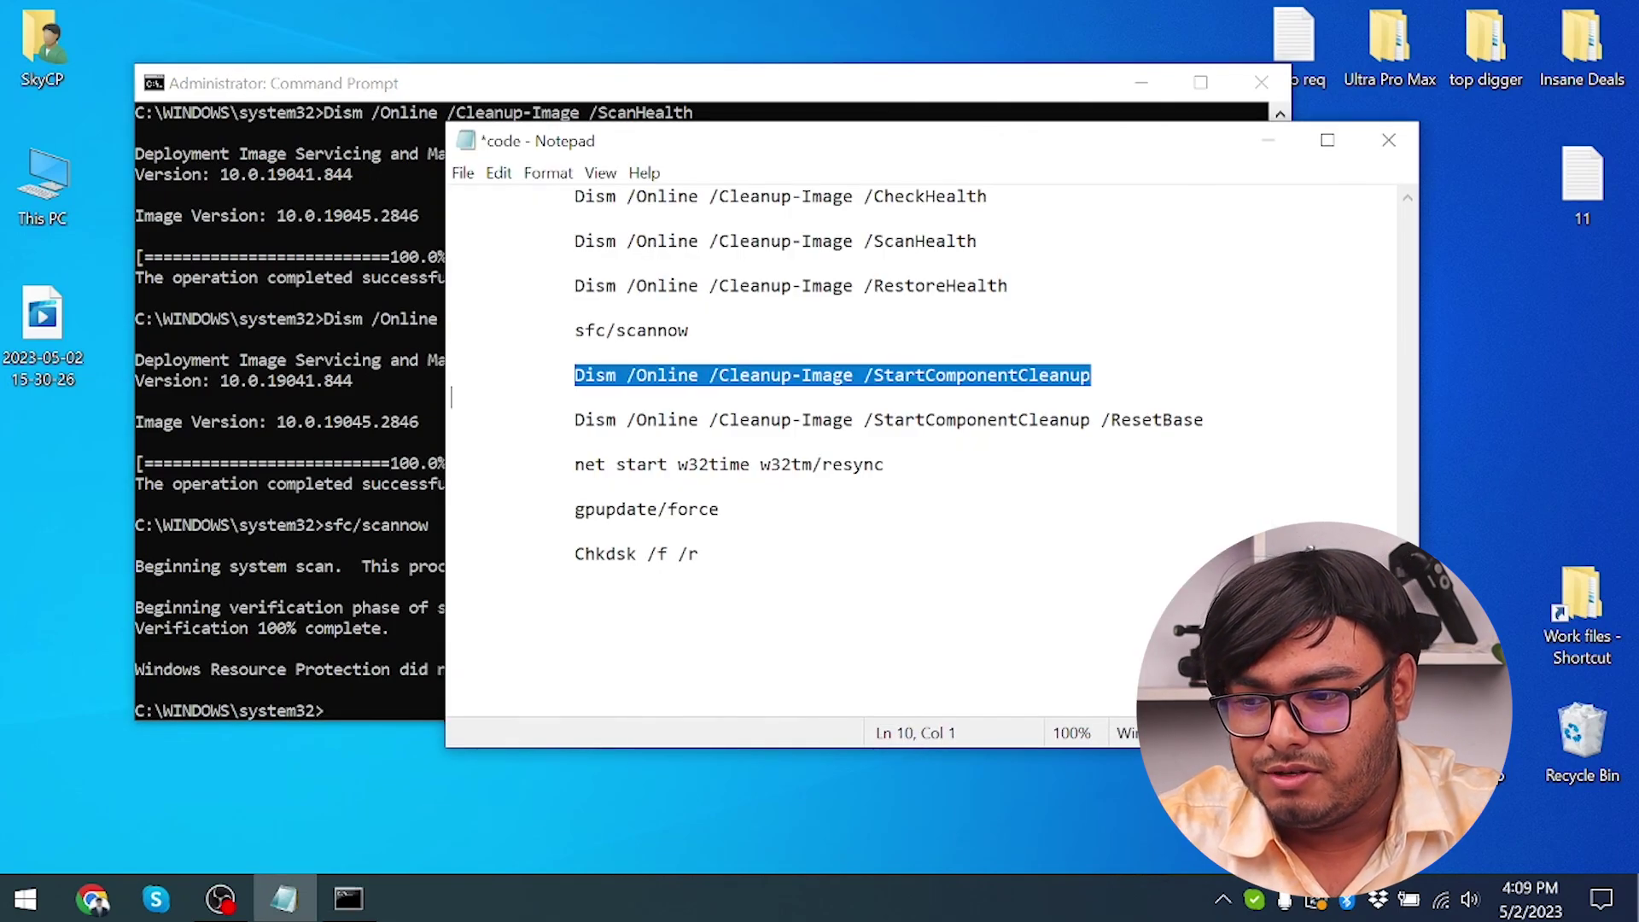
{"action": "key", "text": "ctrl+c"}
{"action": "left_click", "coordinate": [409, 109]}
{"action": "key", "text": "ctrl+v"}
{"action": "key", "text": "Return"}
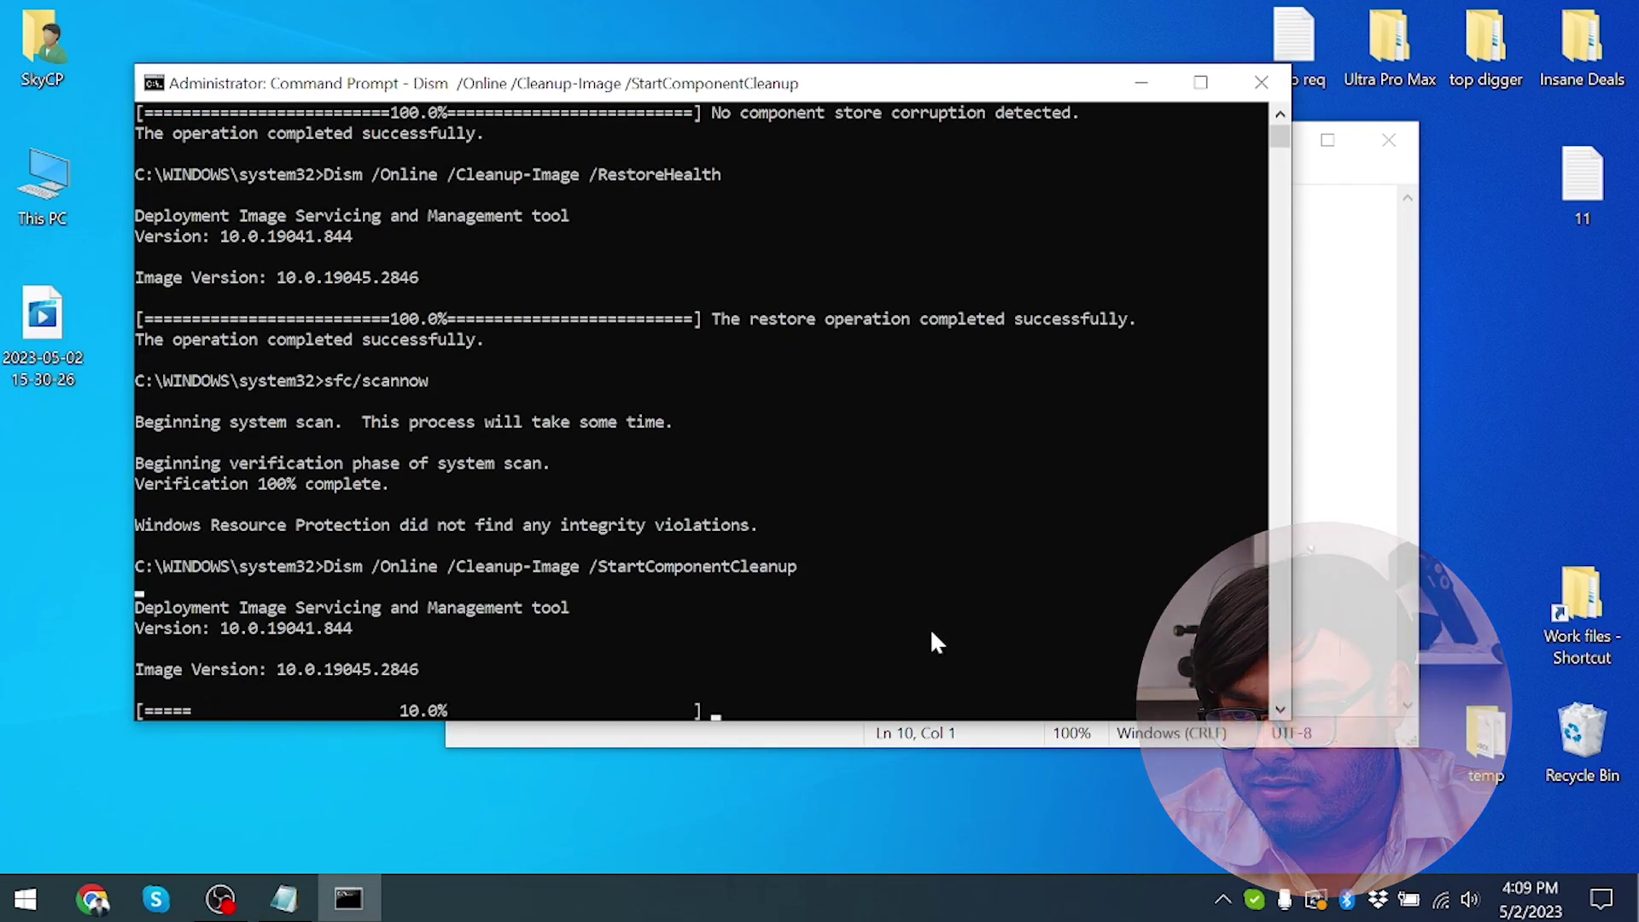
- Copy the DISM StartComponentCleanup /ResetBase line from Notepad and run it in Command Prompt
{"action": "left_click", "coordinate": [1007, 652]}
{"action": "scroll", "coordinate": [1008, 653], "scroll_direction": "down", "scroll_amount": 2}
{"action": "key", "text": "alt+Tab"}
{"action": "left_click_drag", "start_coordinate": [451, 417], "coordinate": [452, 442]}
{"action": "left_click", "coordinate": [892, 86]}
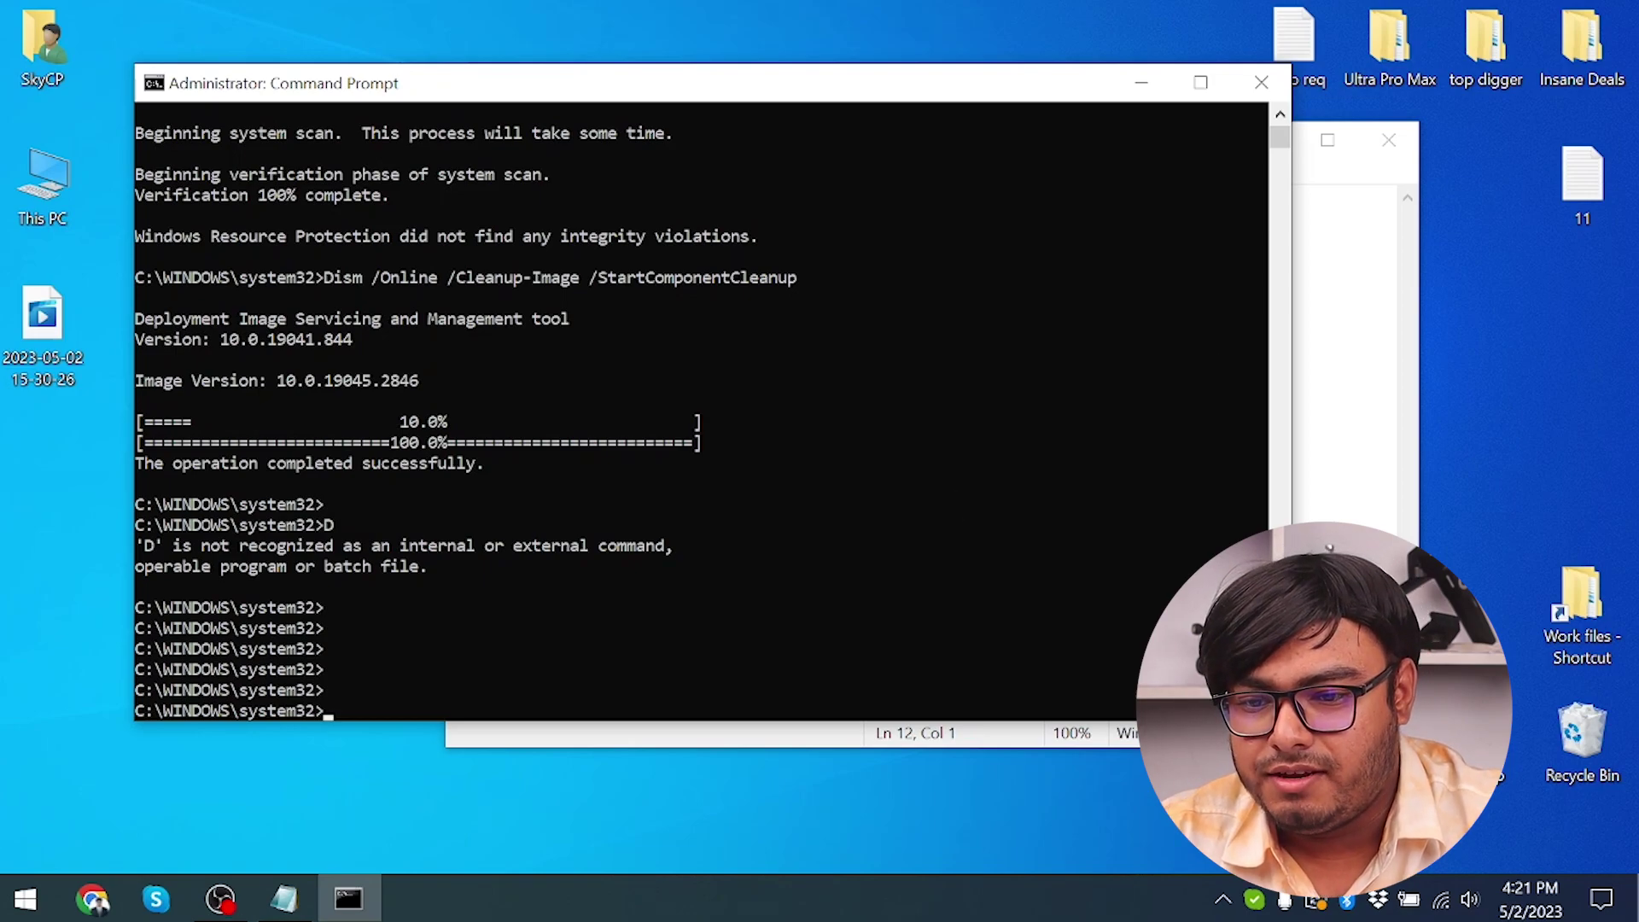
{"action": "left_click", "coordinate": [284, 899]}
{"action": "double_click", "coordinate": [598, 419]}
{"action": "key", "text": "shift+End"}
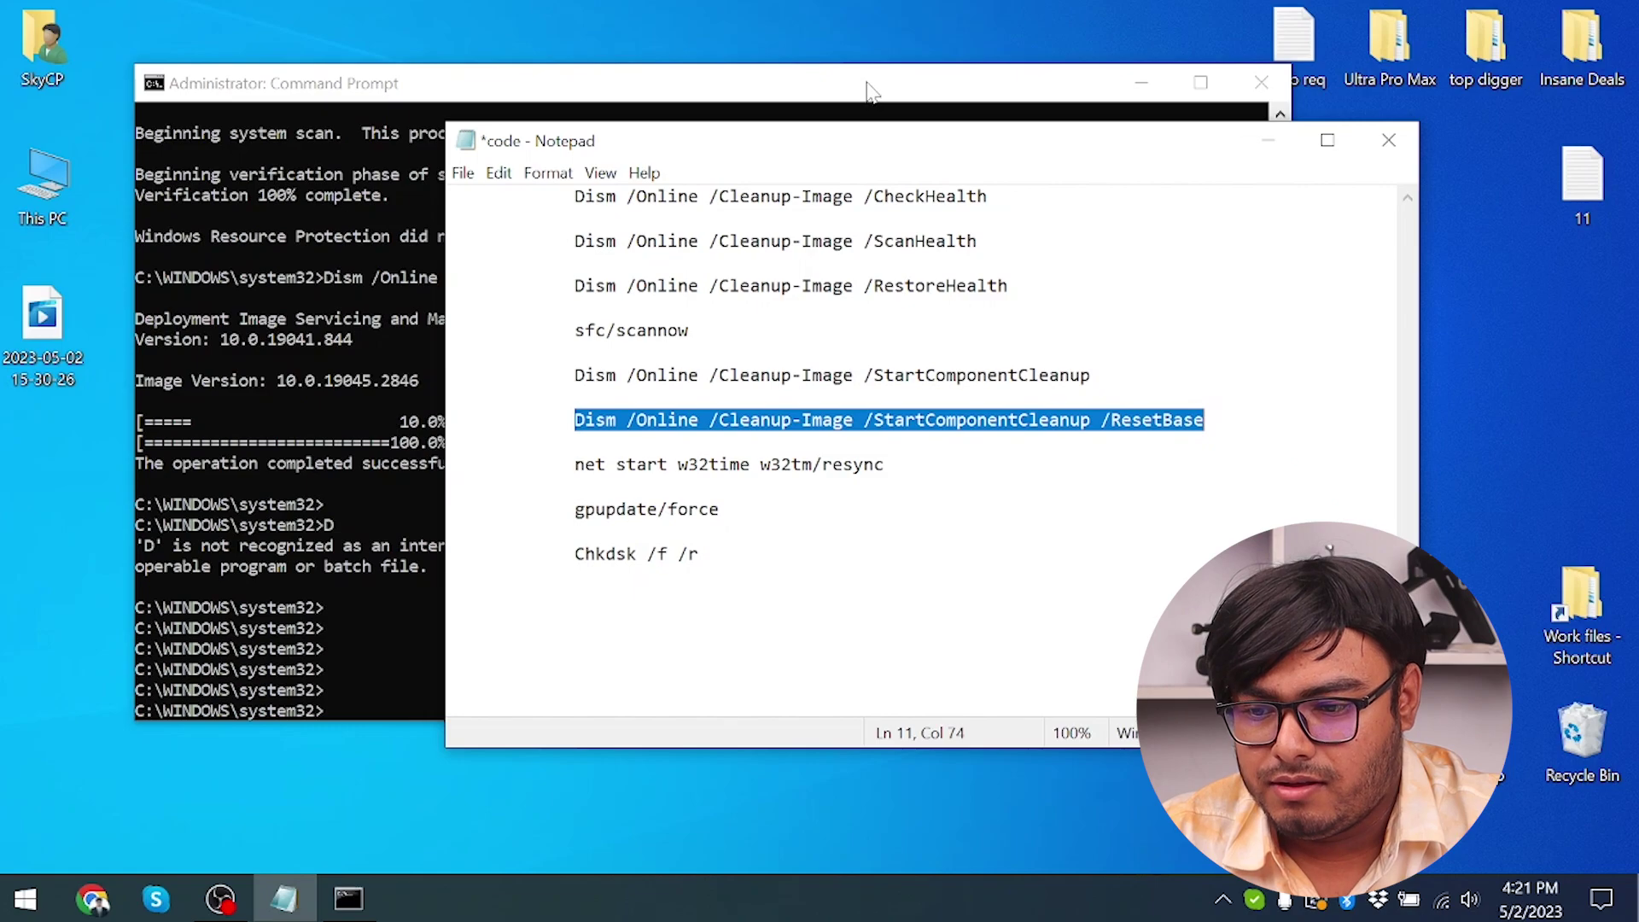
{"action": "key", "text": "ctrl+c"}
{"action": "left_click", "coordinate": [869, 85]}
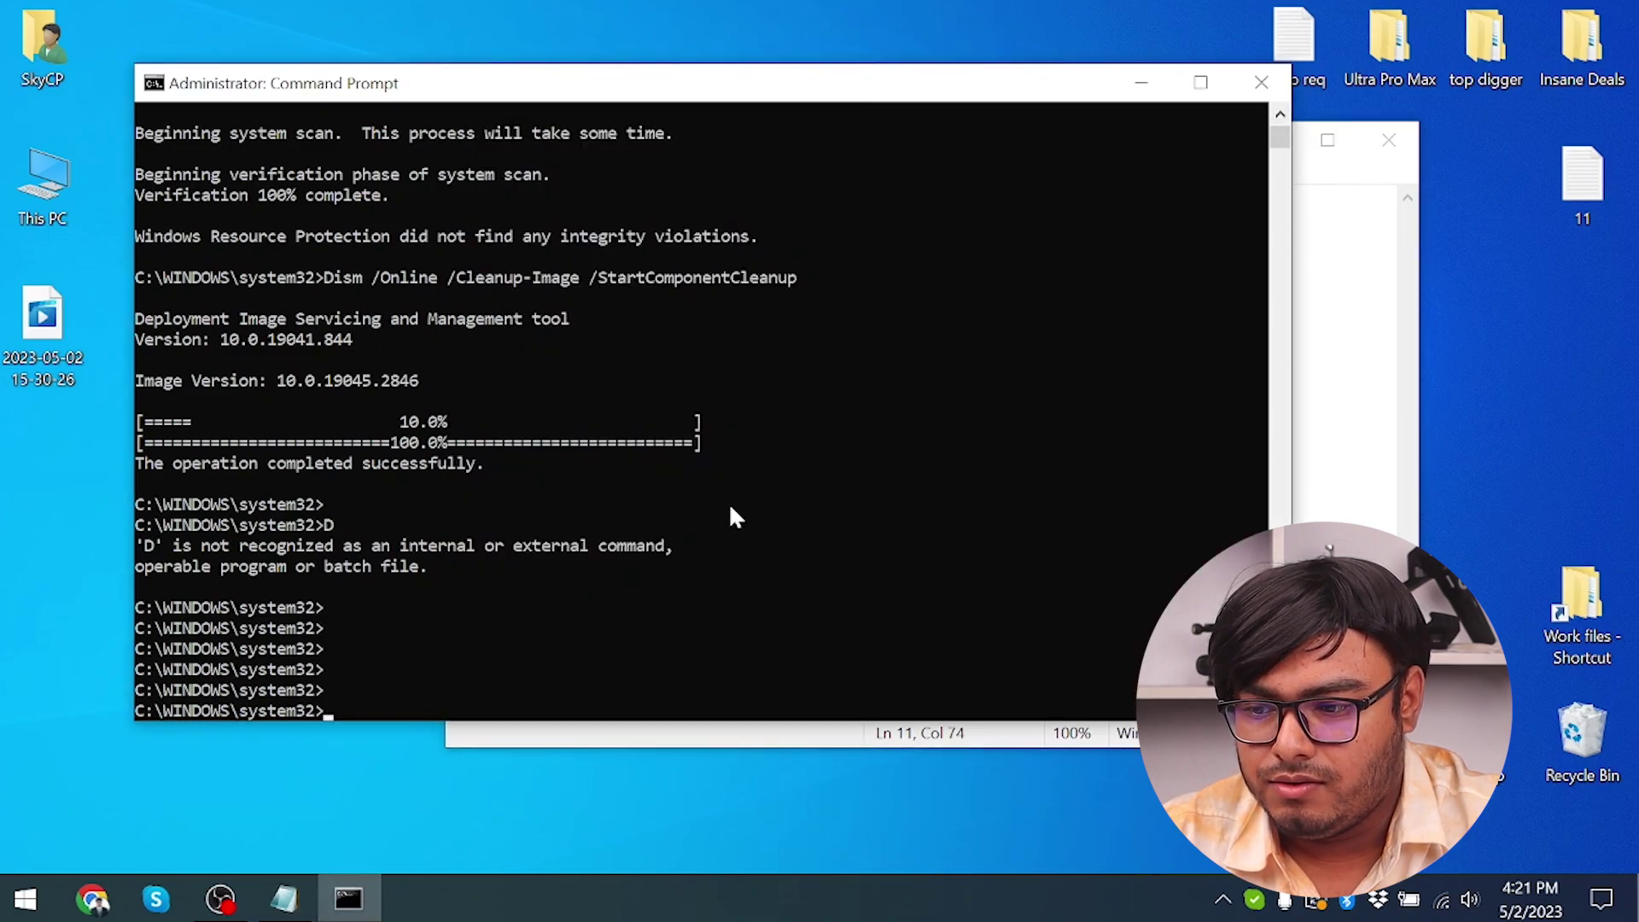
{"action": "right_click", "coordinate": [729, 502]}
{"action": "key", "text": "Return"}
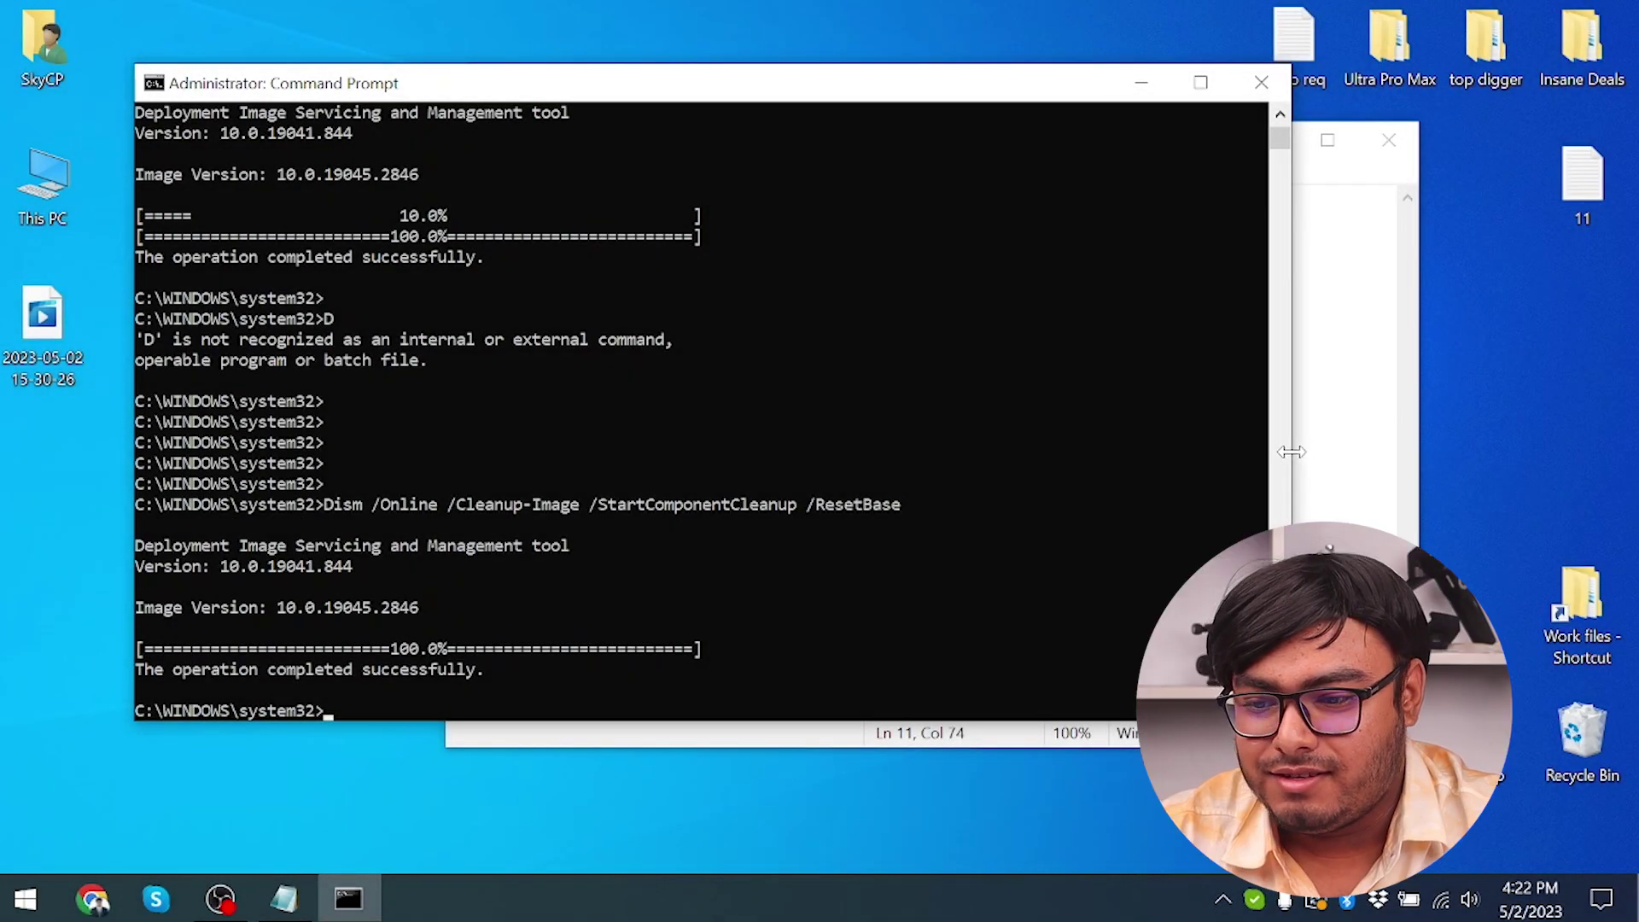
- Paste and run the net start w32time w32tm/resync time resync command
{"action": "left_click", "coordinate": [1315, 376]}
{"action": "left_click_drag", "start_coordinate": [575, 464], "coordinate": [884, 465]}
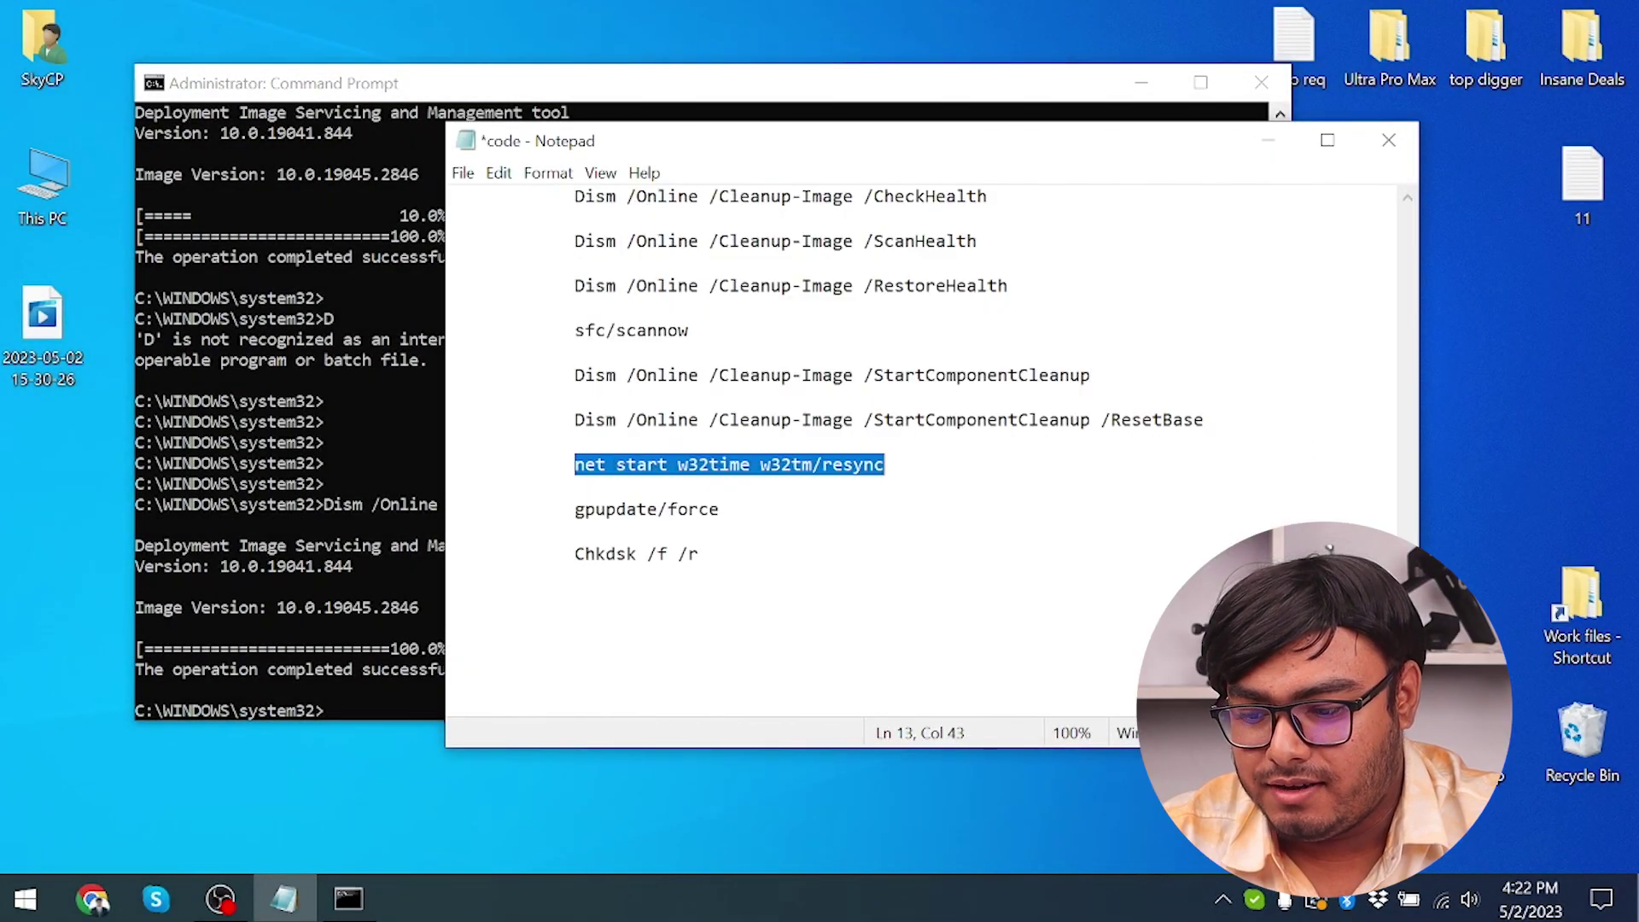
{"action": "left_click", "coordinate": [636, 120]}
{"action": "right_click", "coordinate": [635, 119]}
{"action": "key", "text": "Return"}
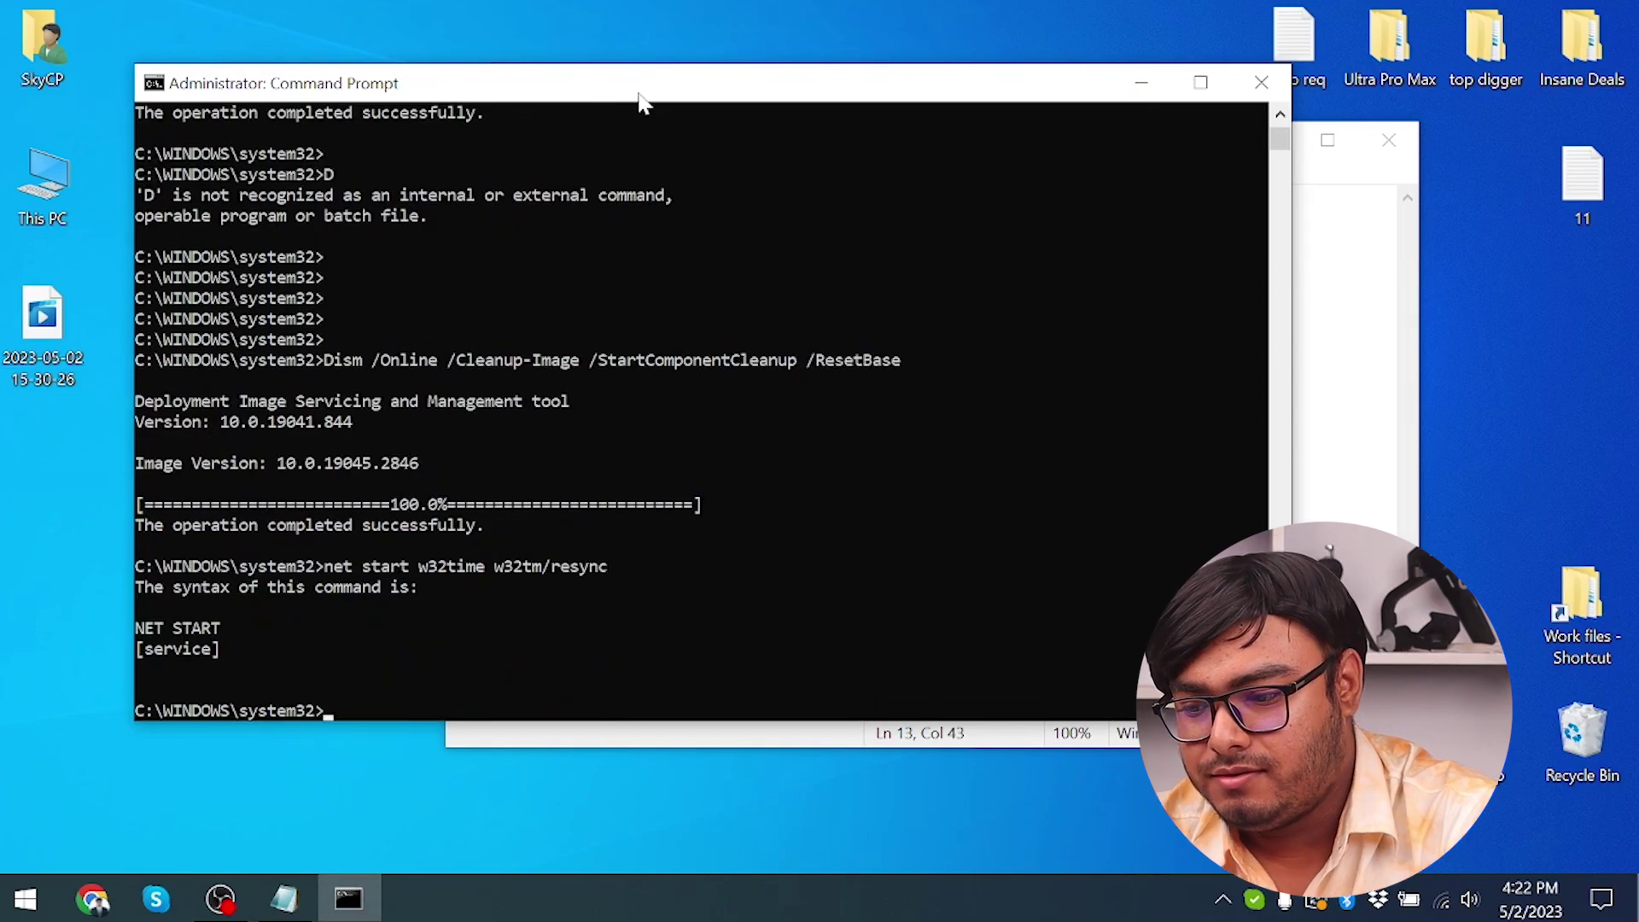
- Copy and run gpupdate/force to force a group policy update
{"action": "left_click", "coordinate": [1298, 398]}
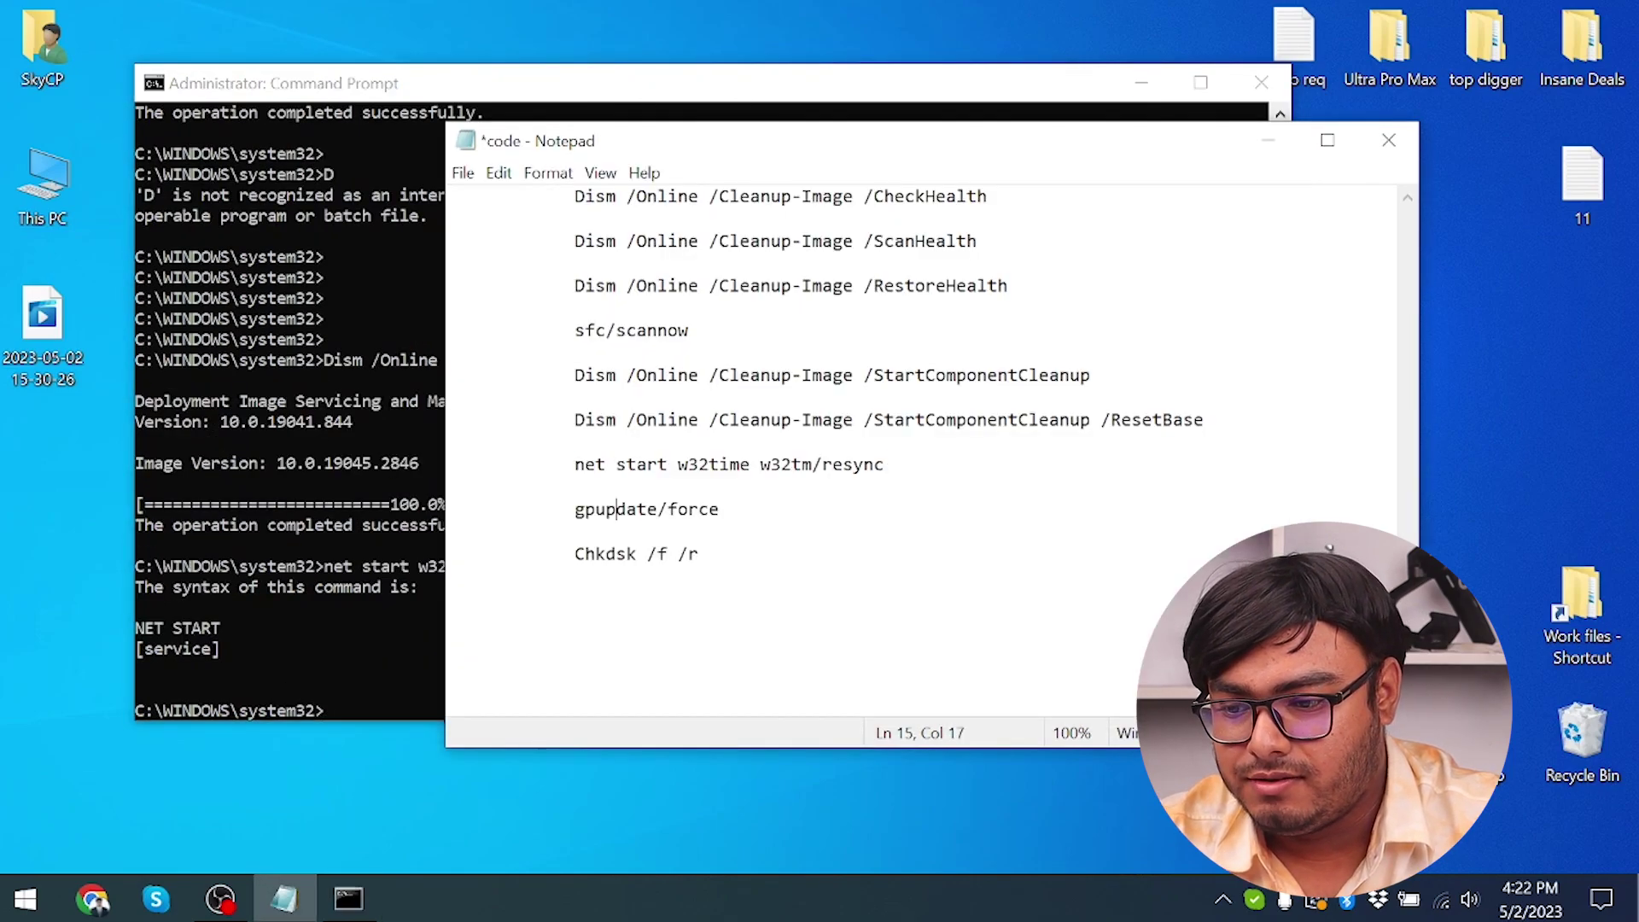
{"action": "left_click_drag", "start_coordinate": [574, 508], "coordinate": [719, 508]}
{"action": "key", "text": "ctrl+c"}
{"action": "left_click", "coordinate": [607, 81]}
{"action": "key", "text": "ctrl+v"}
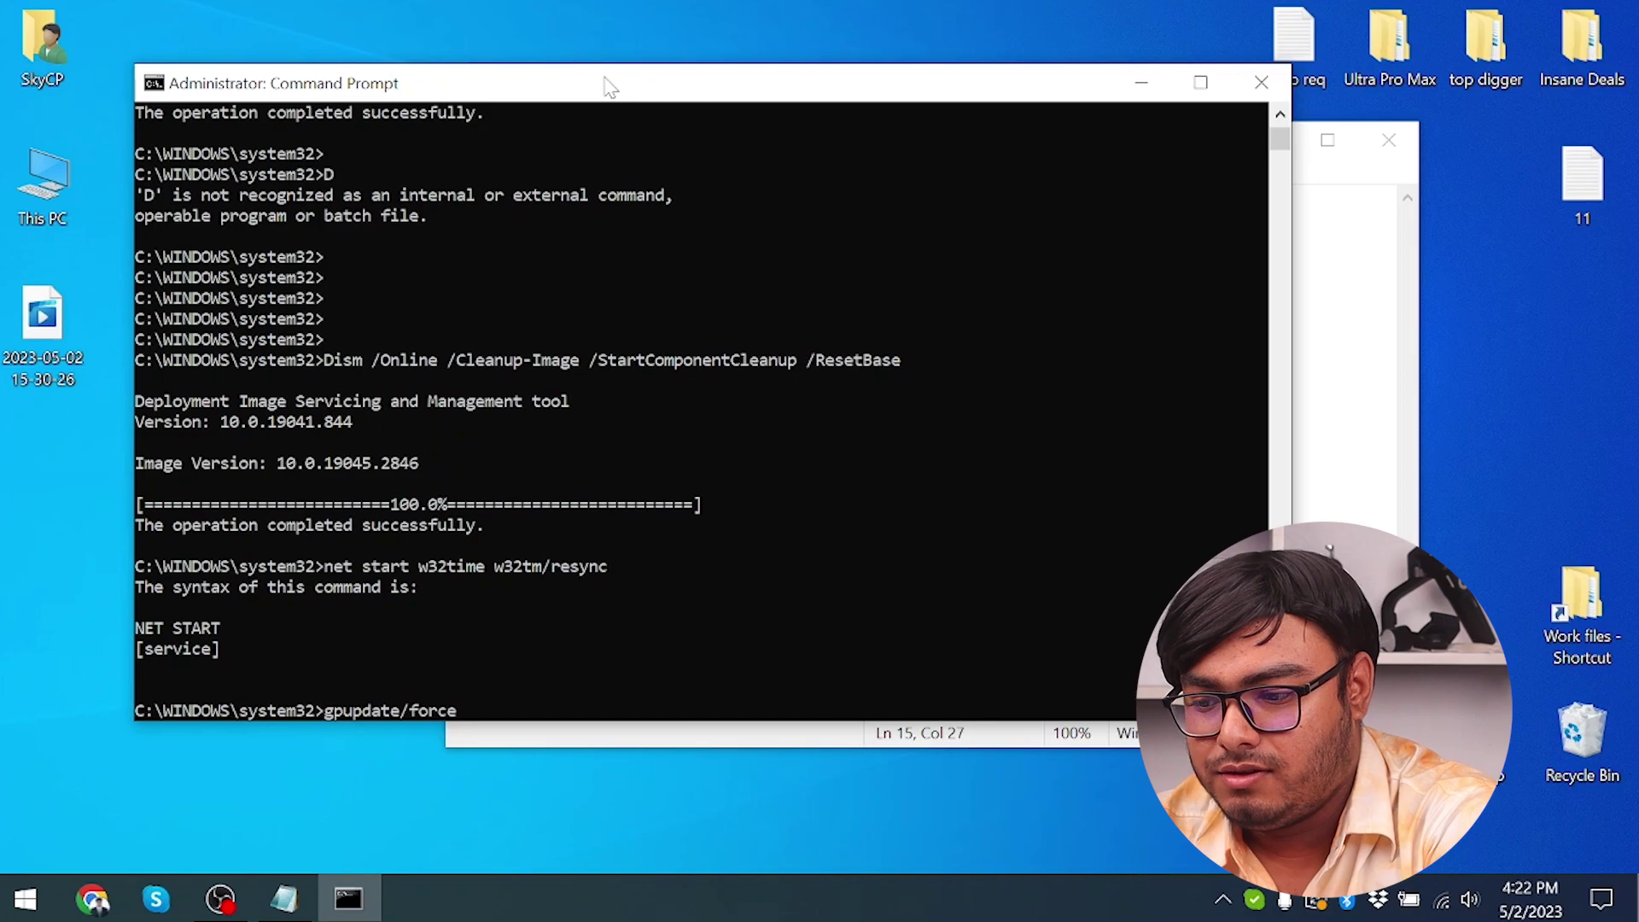
{"action": "key", "text": "Return"}
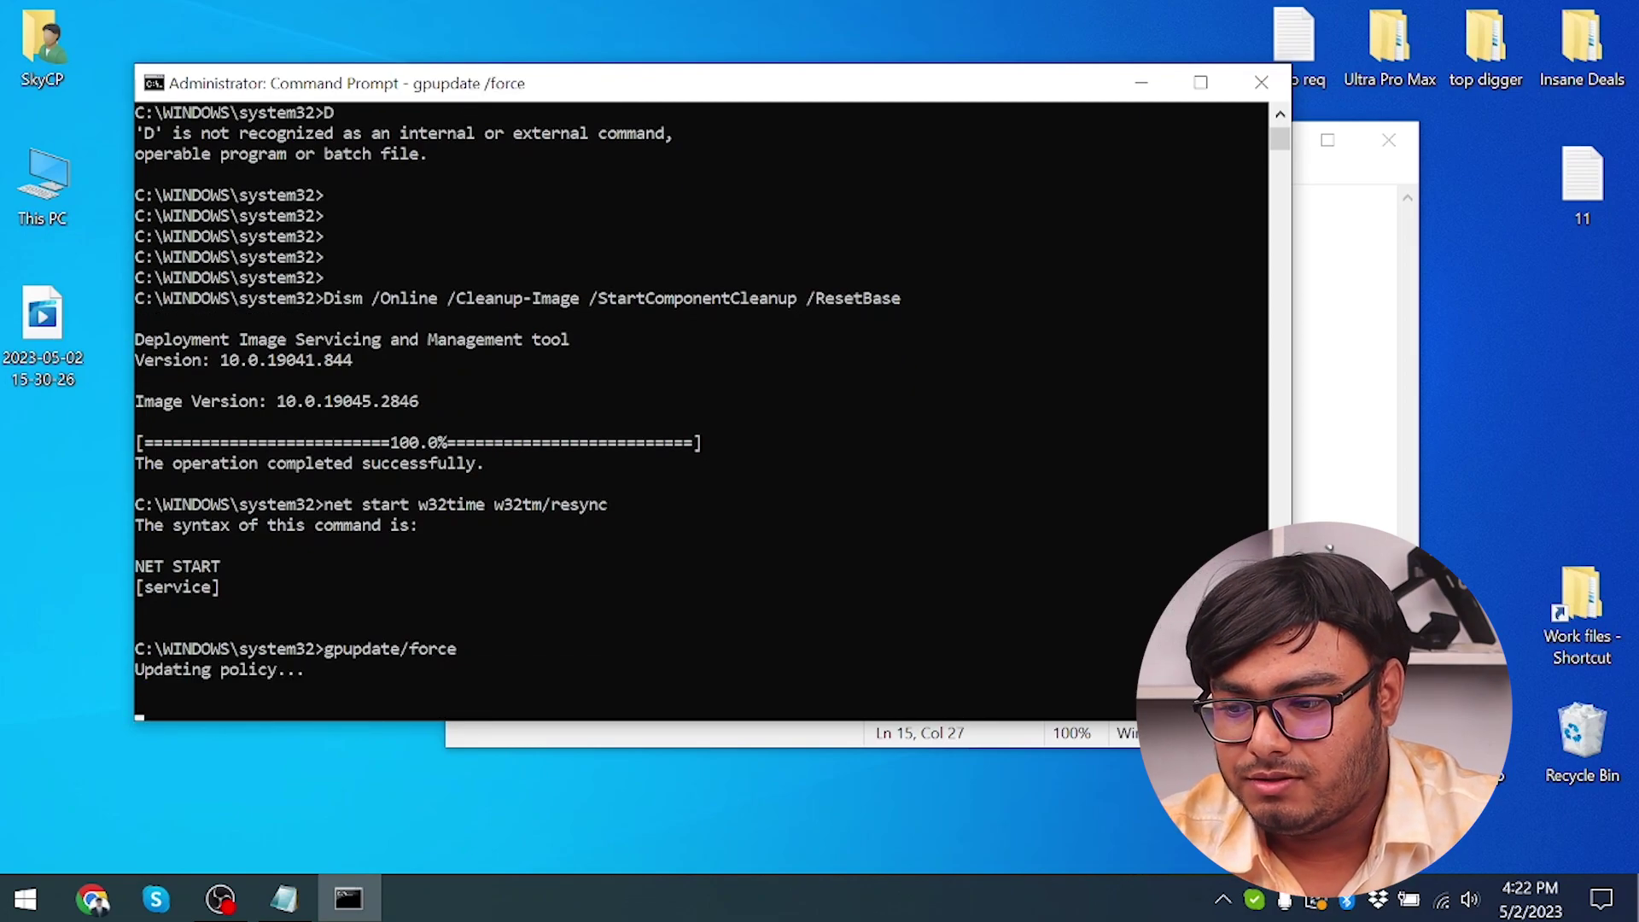
- Run Chkdsk /f /r, answer Y to schedule it at restart, and close Command Prompt
{"action": "left_click", "coordinate": [1349, 375]}
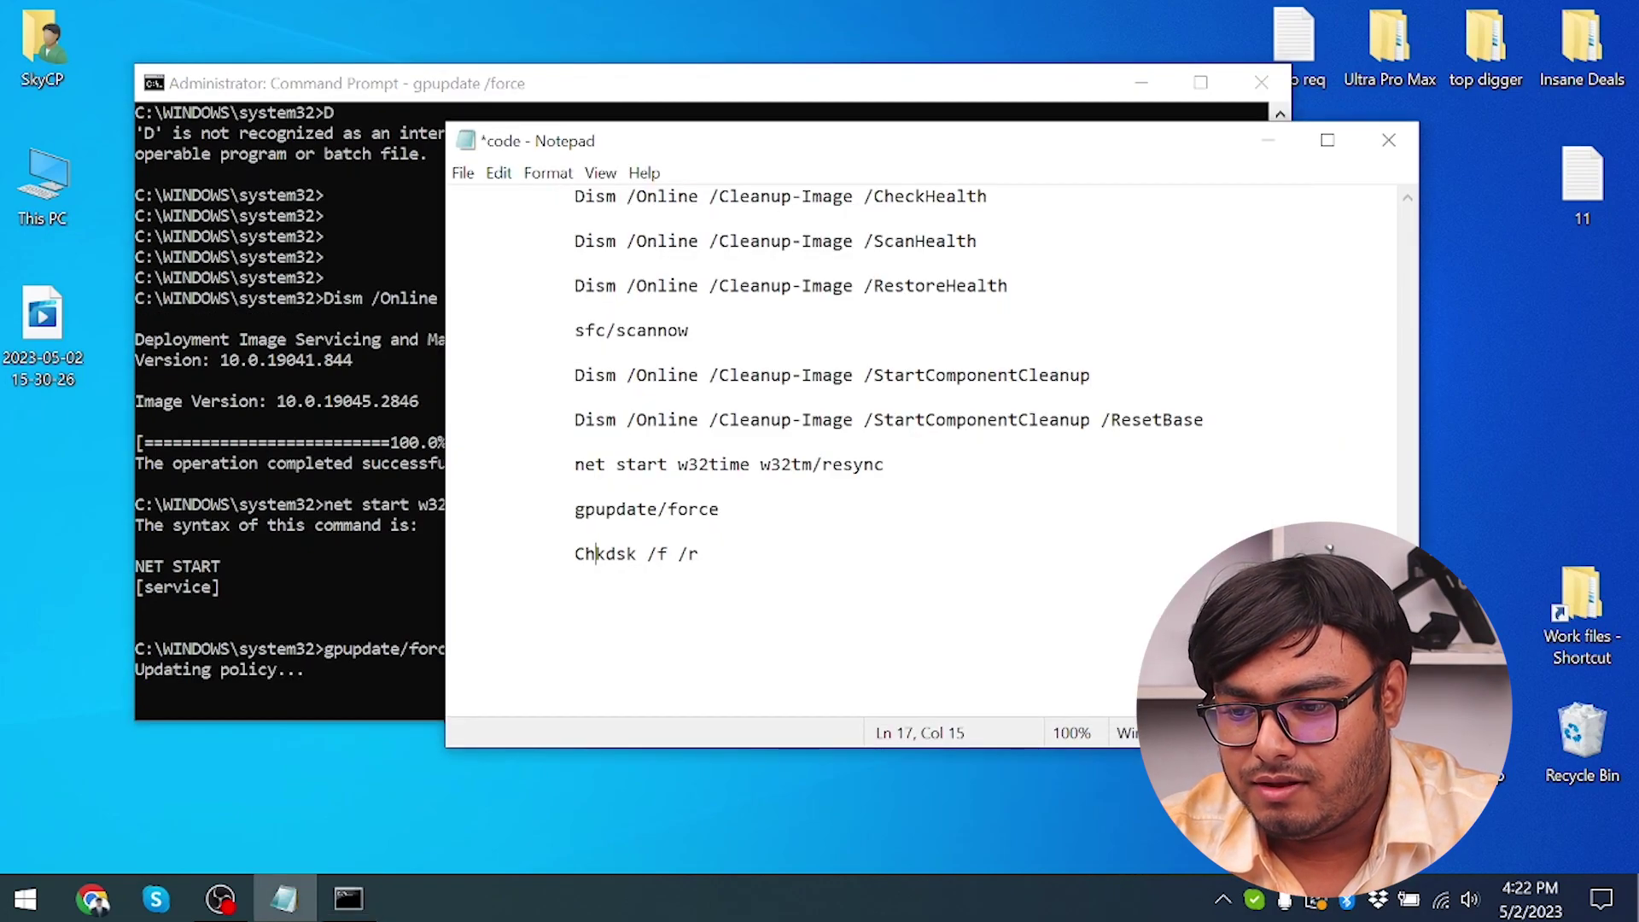
{"action": "left_click_drag", "start_coordinate": [575, 553], "coordinate": [452, 577]}
{"action": "left_click", "coordinate": [778, 84]}
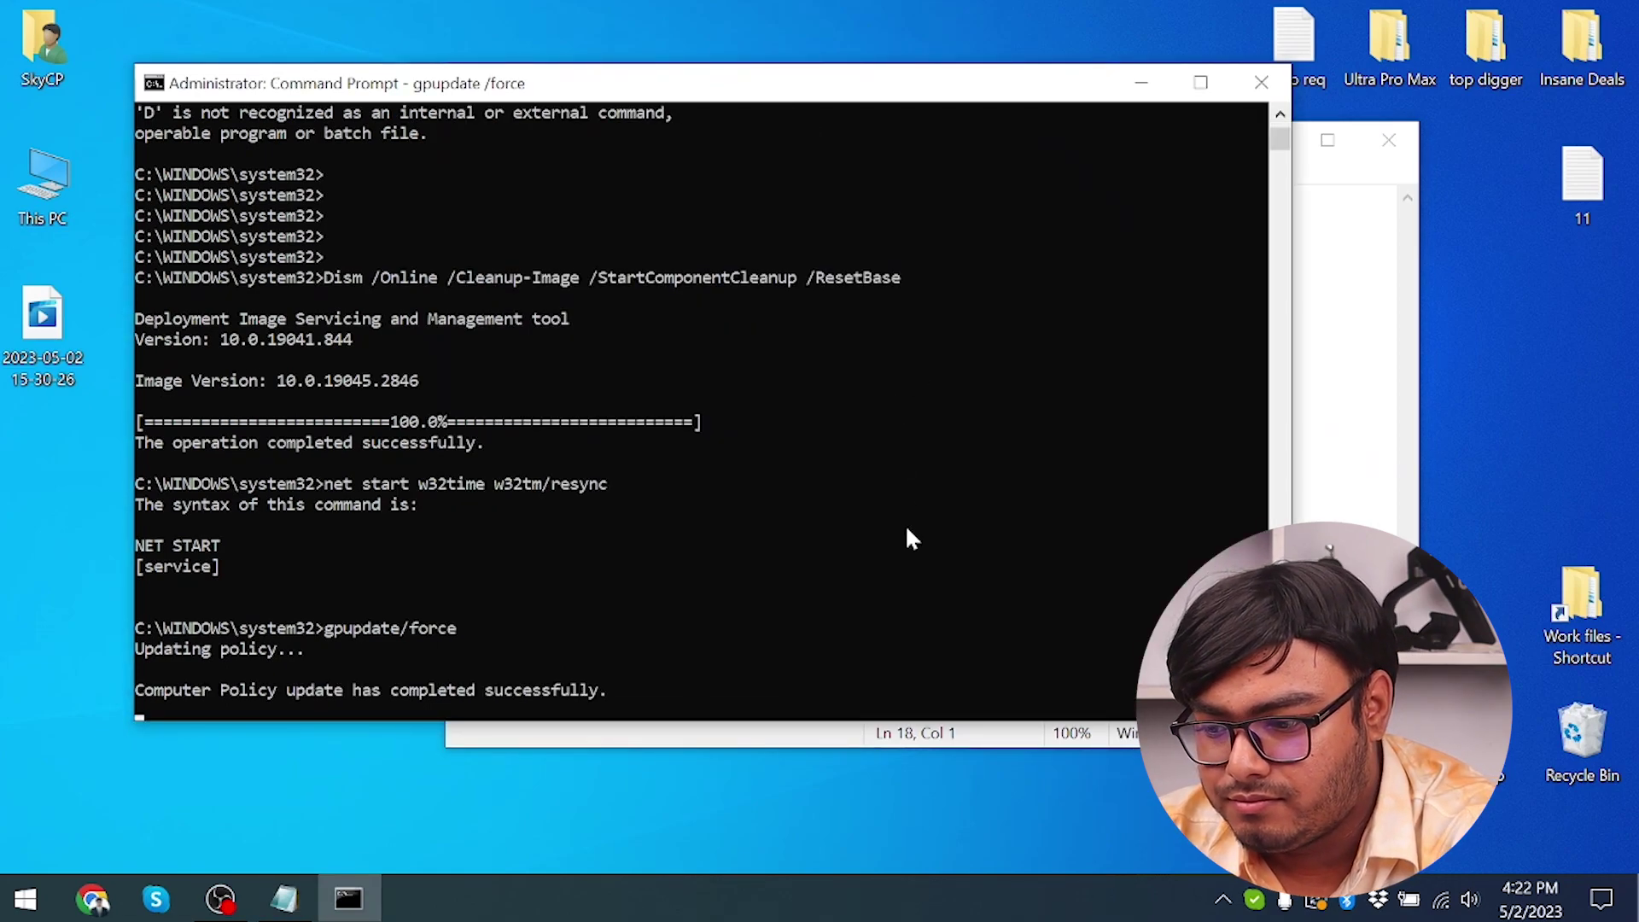
{"action": "key", "text": "ctrl+v"}
{"action": "key", "text": "Return"}
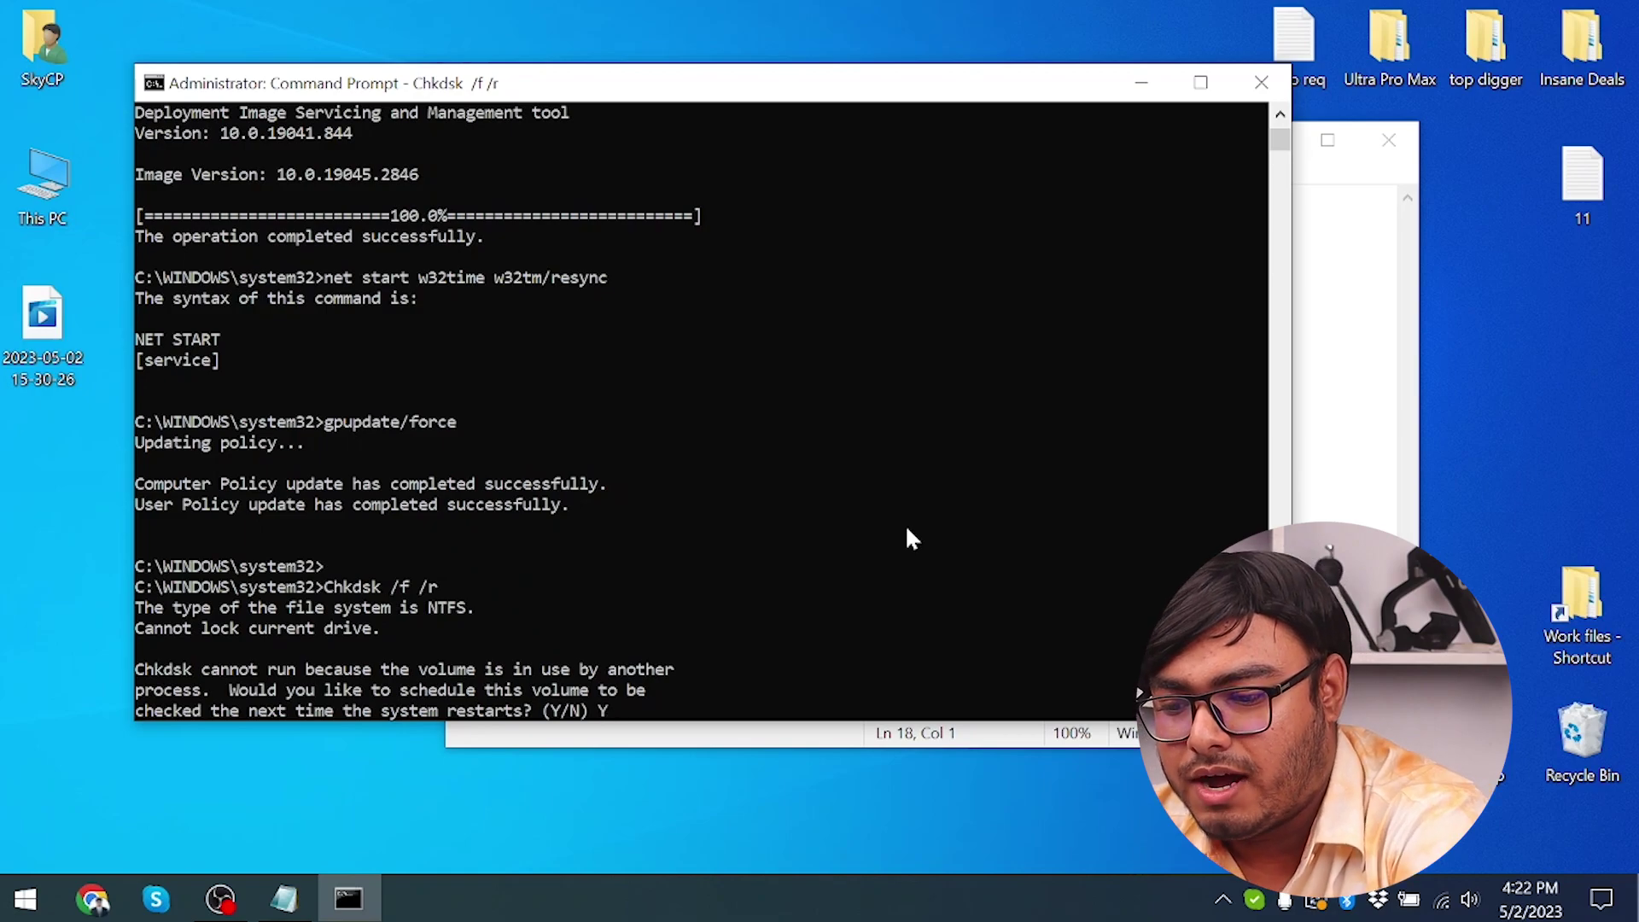
{"action": "type", "text": "Y"}
{"action": "key", "text": "Return"}
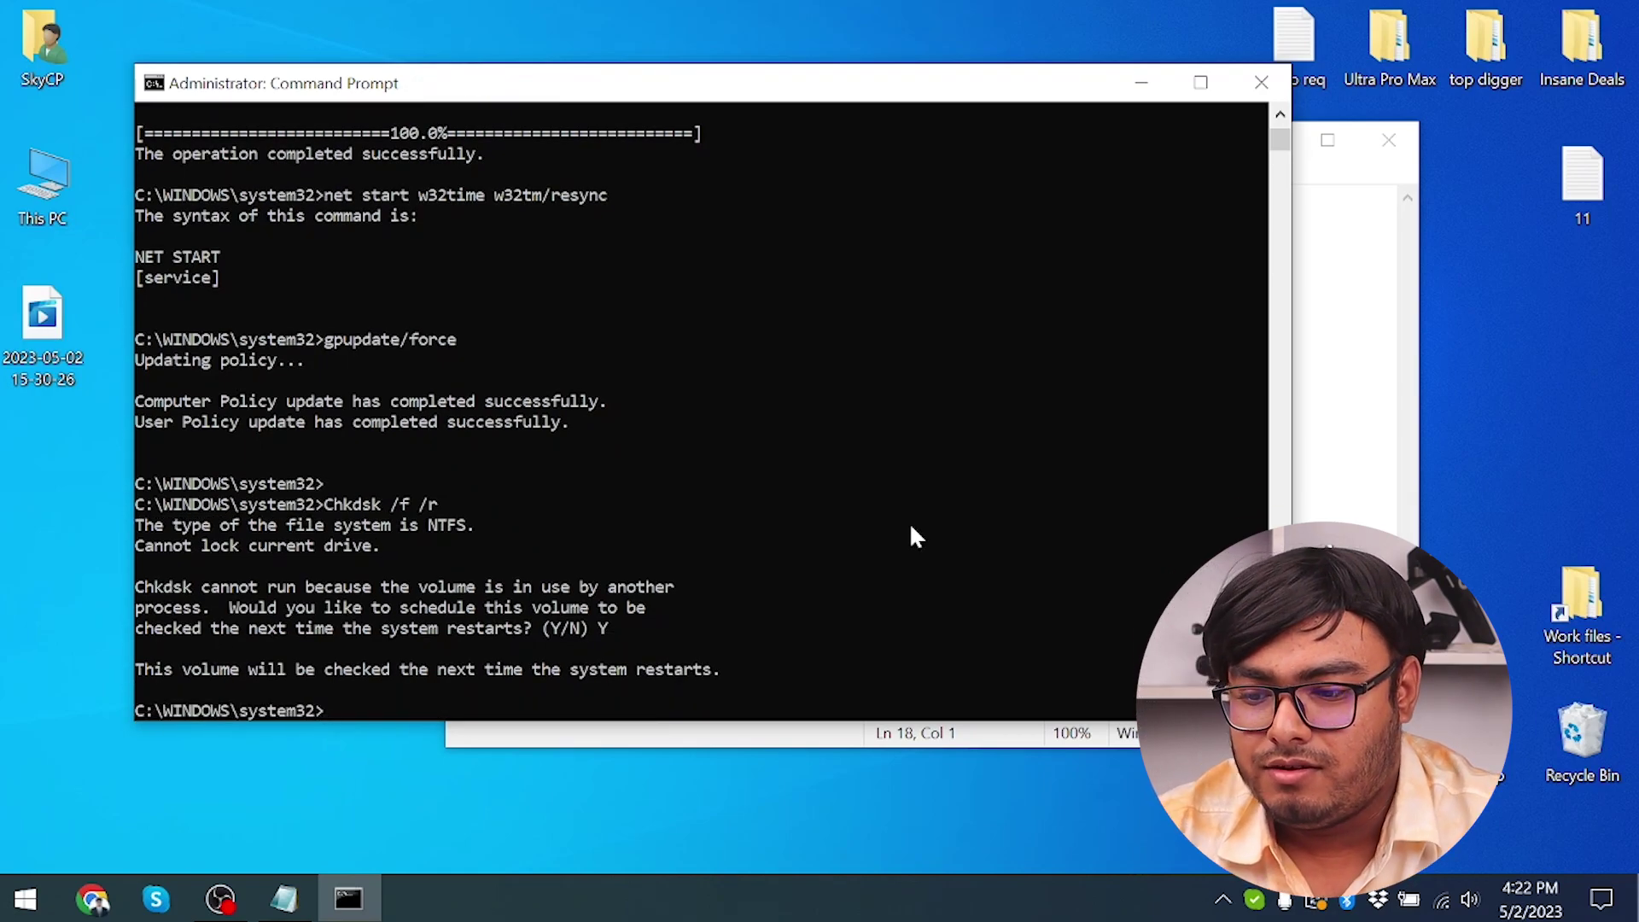
{"action": "left_click", "coordinate": [688, 670]}
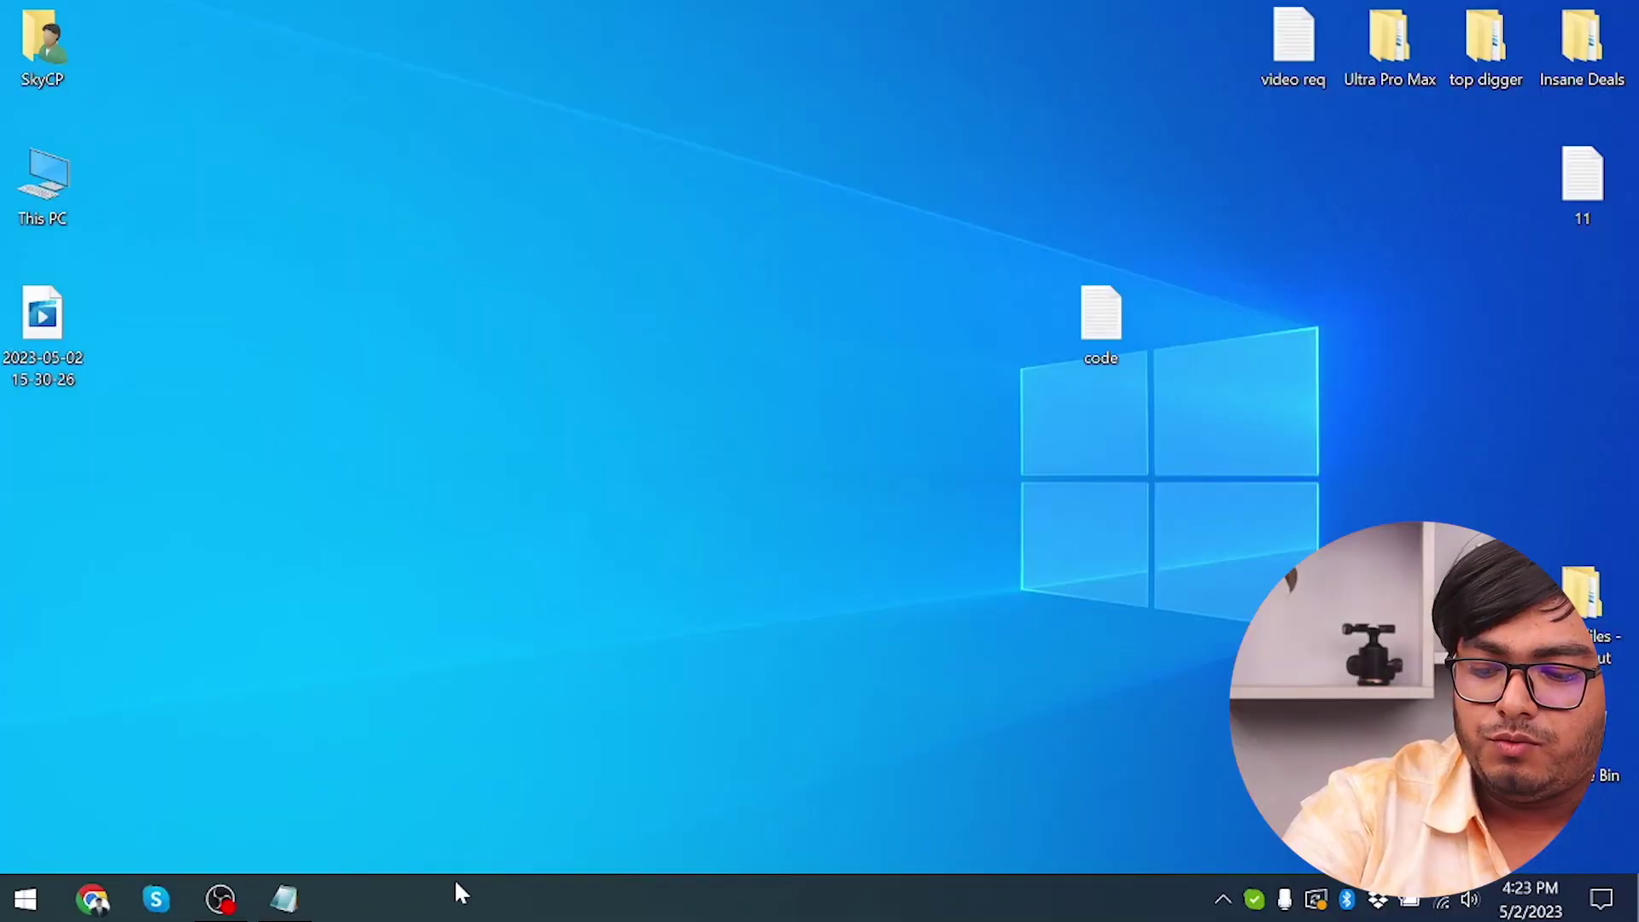
- Launch services.msc from Run and bring up the context menu of Windows Audio Endpoint Builder
{"action": "key", "text": "super+r"}
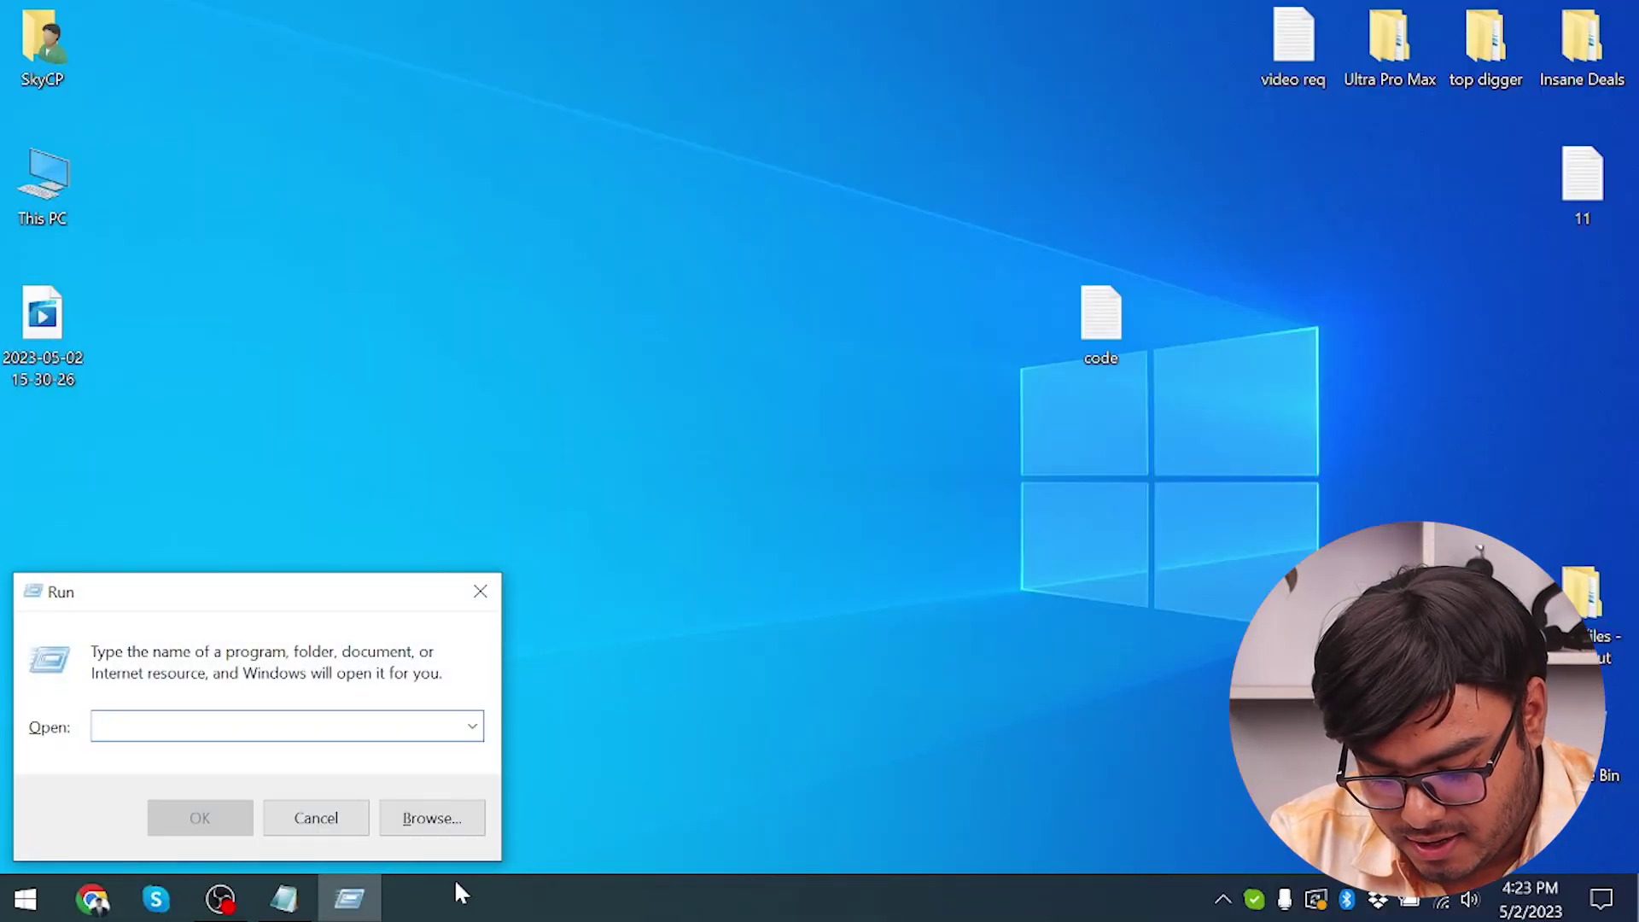
{"action": "type", "text": "servi"}
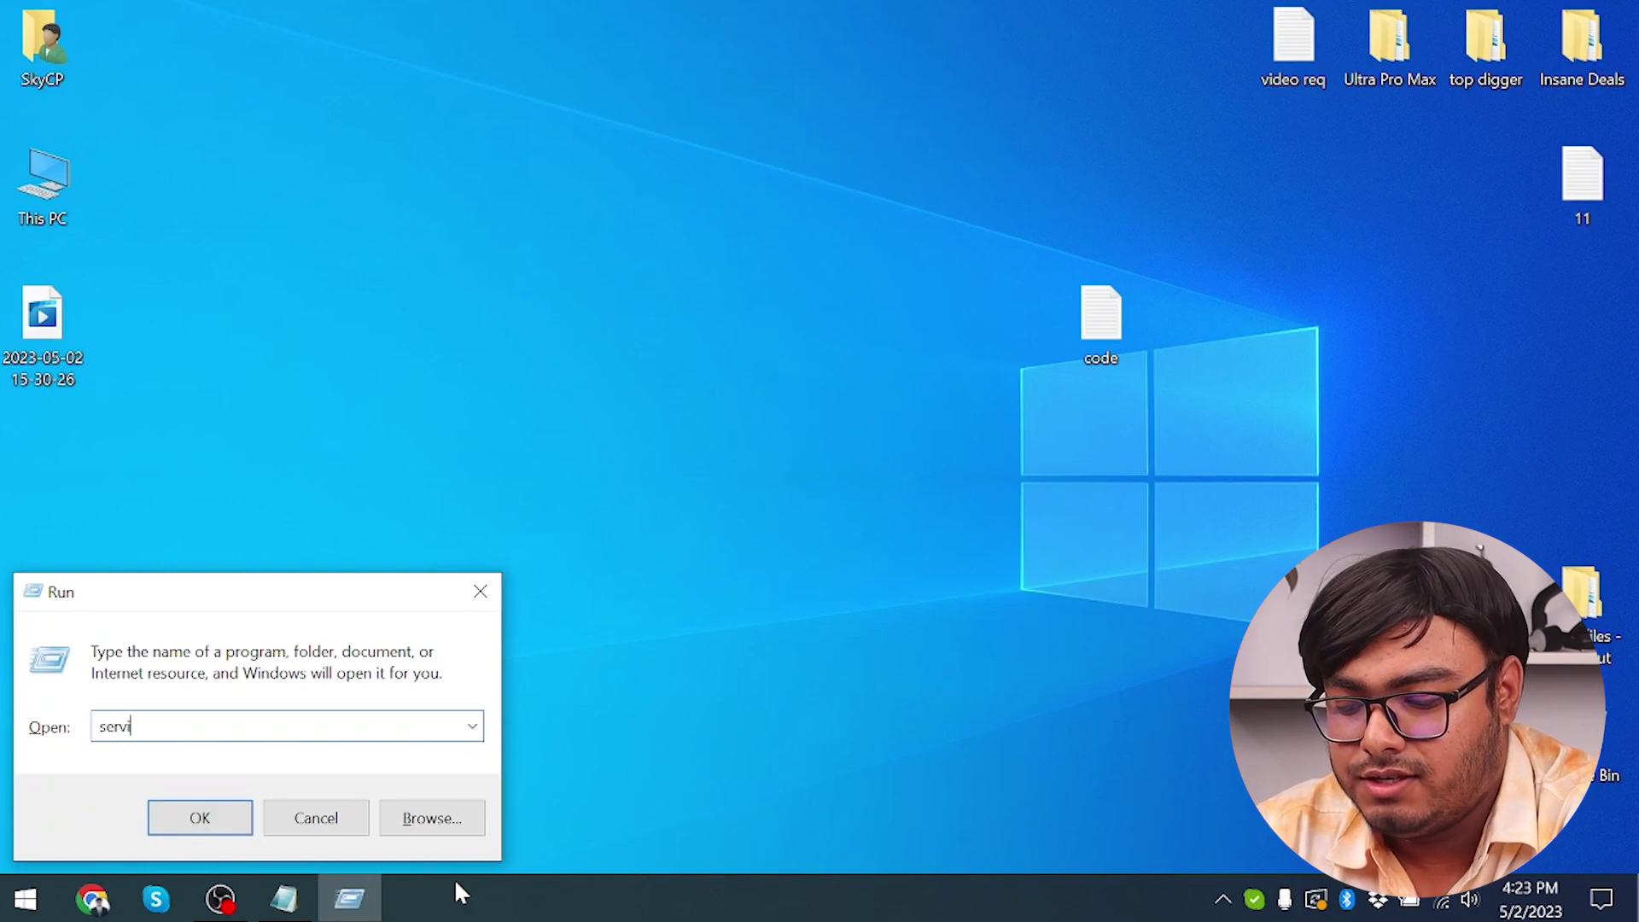
{"action": "type", "text": "ces.msc"}
{"action": "key", "text": "Return"}
{"action": "left_click", "coordinate": [666, 430]}
{"action": "key", "text": "w"}
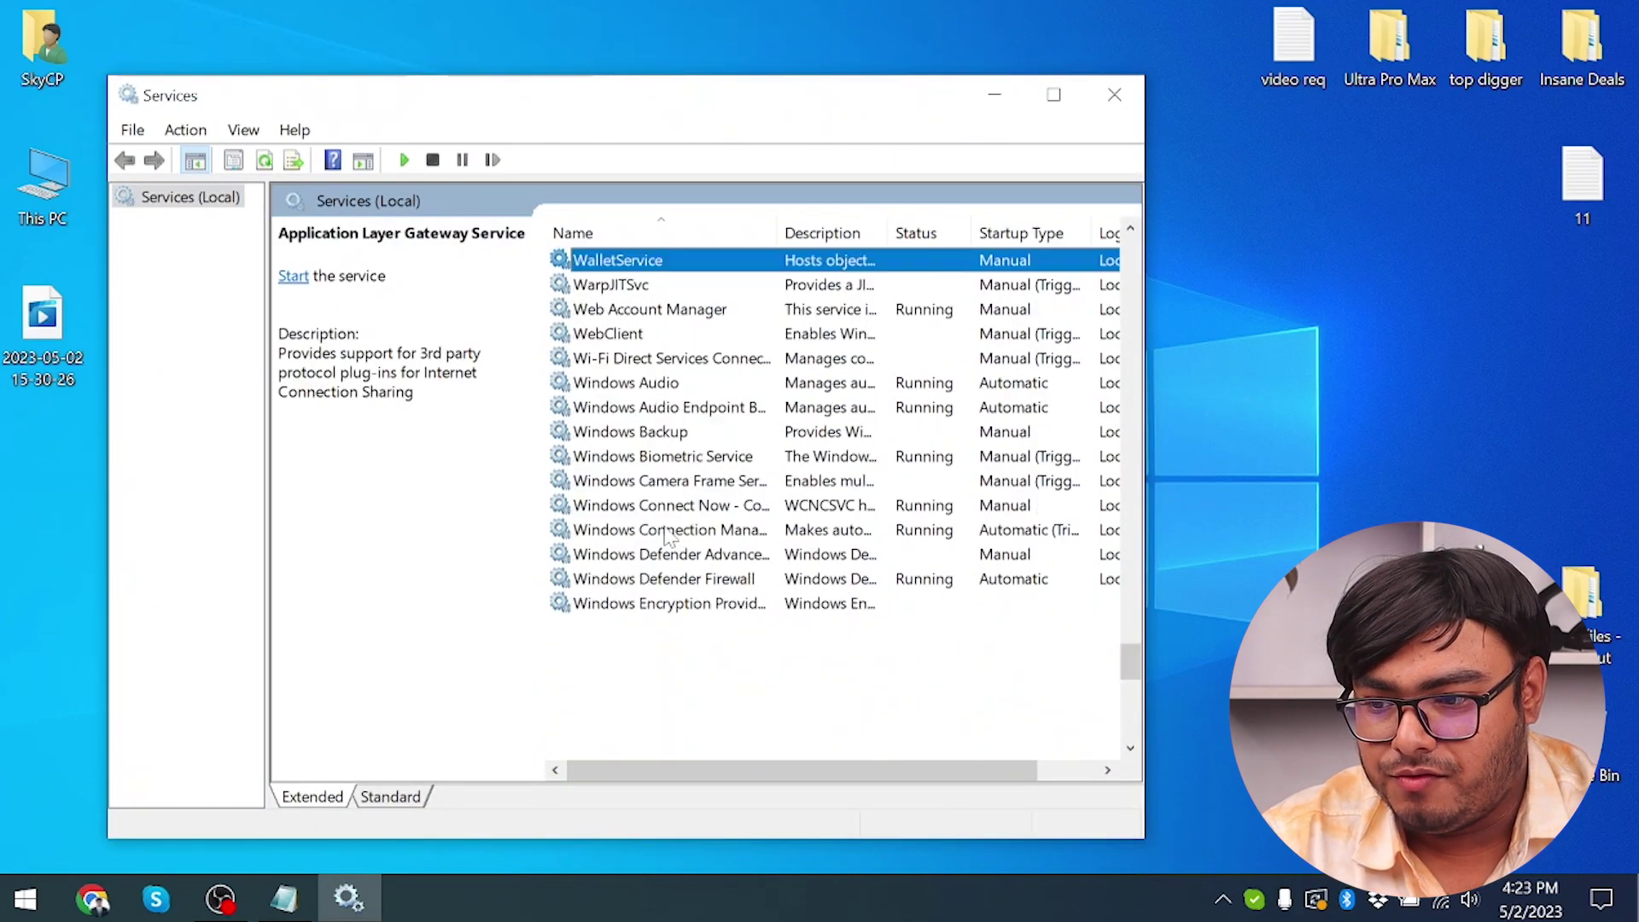
{"action": "left_click", "coordinate": [712, 409]}
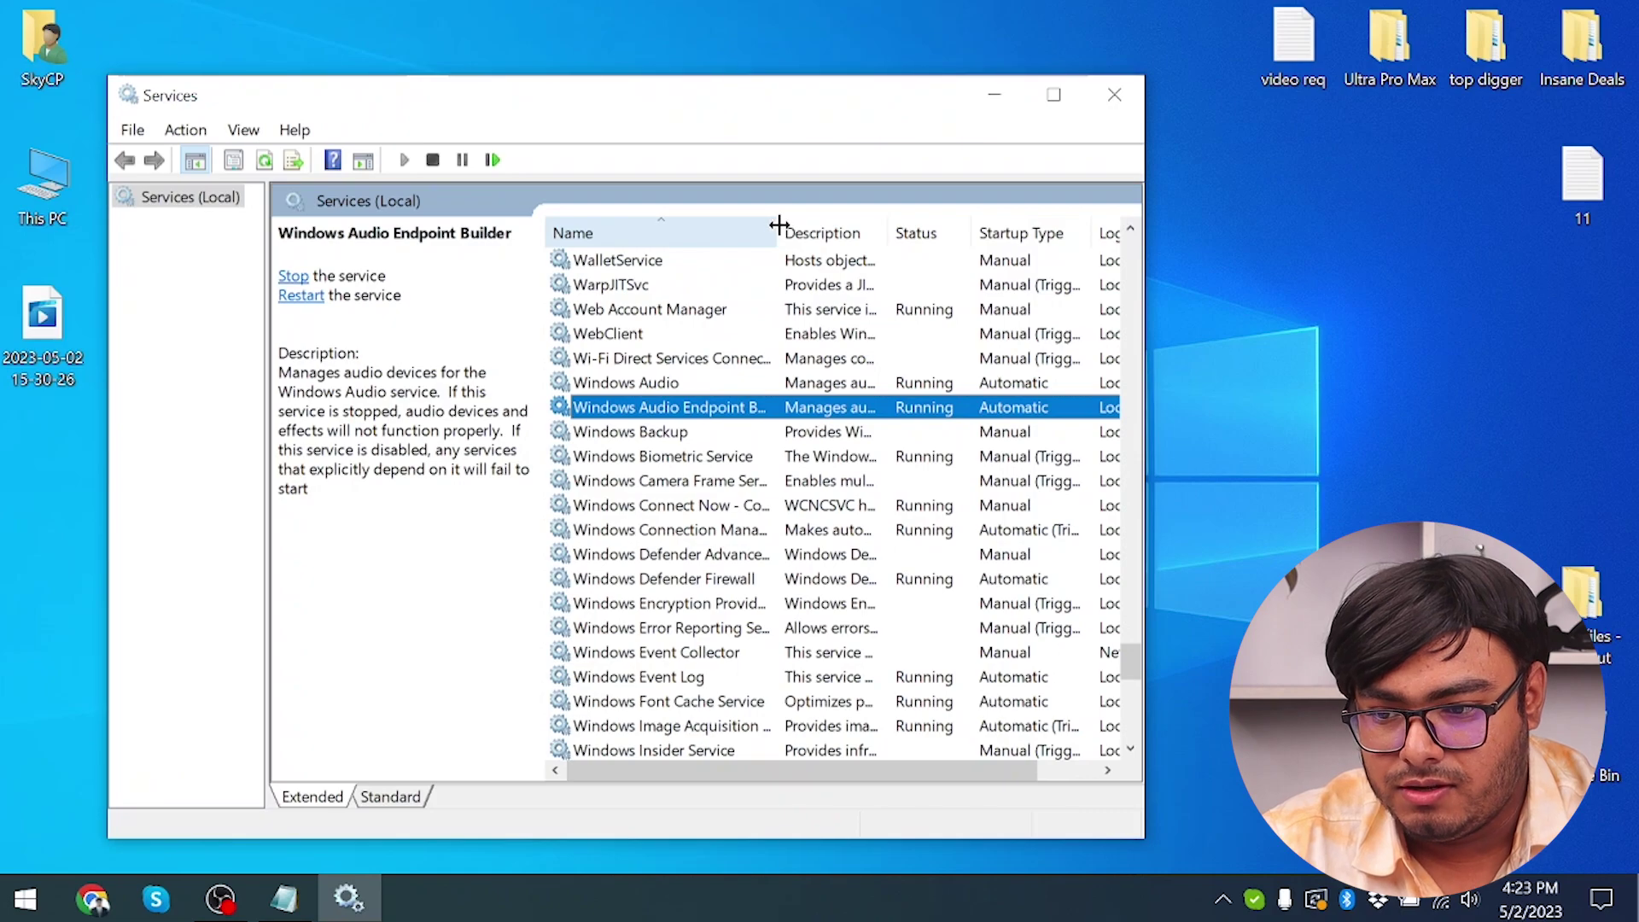
{"action": "left_click_drag", "start_coordinate": [778, 224], "coordinate": [860, 234]}
{"action": "scroll", "coordinate": [812, 227], "scroll_direction": "up", "scroll_amount": 1}
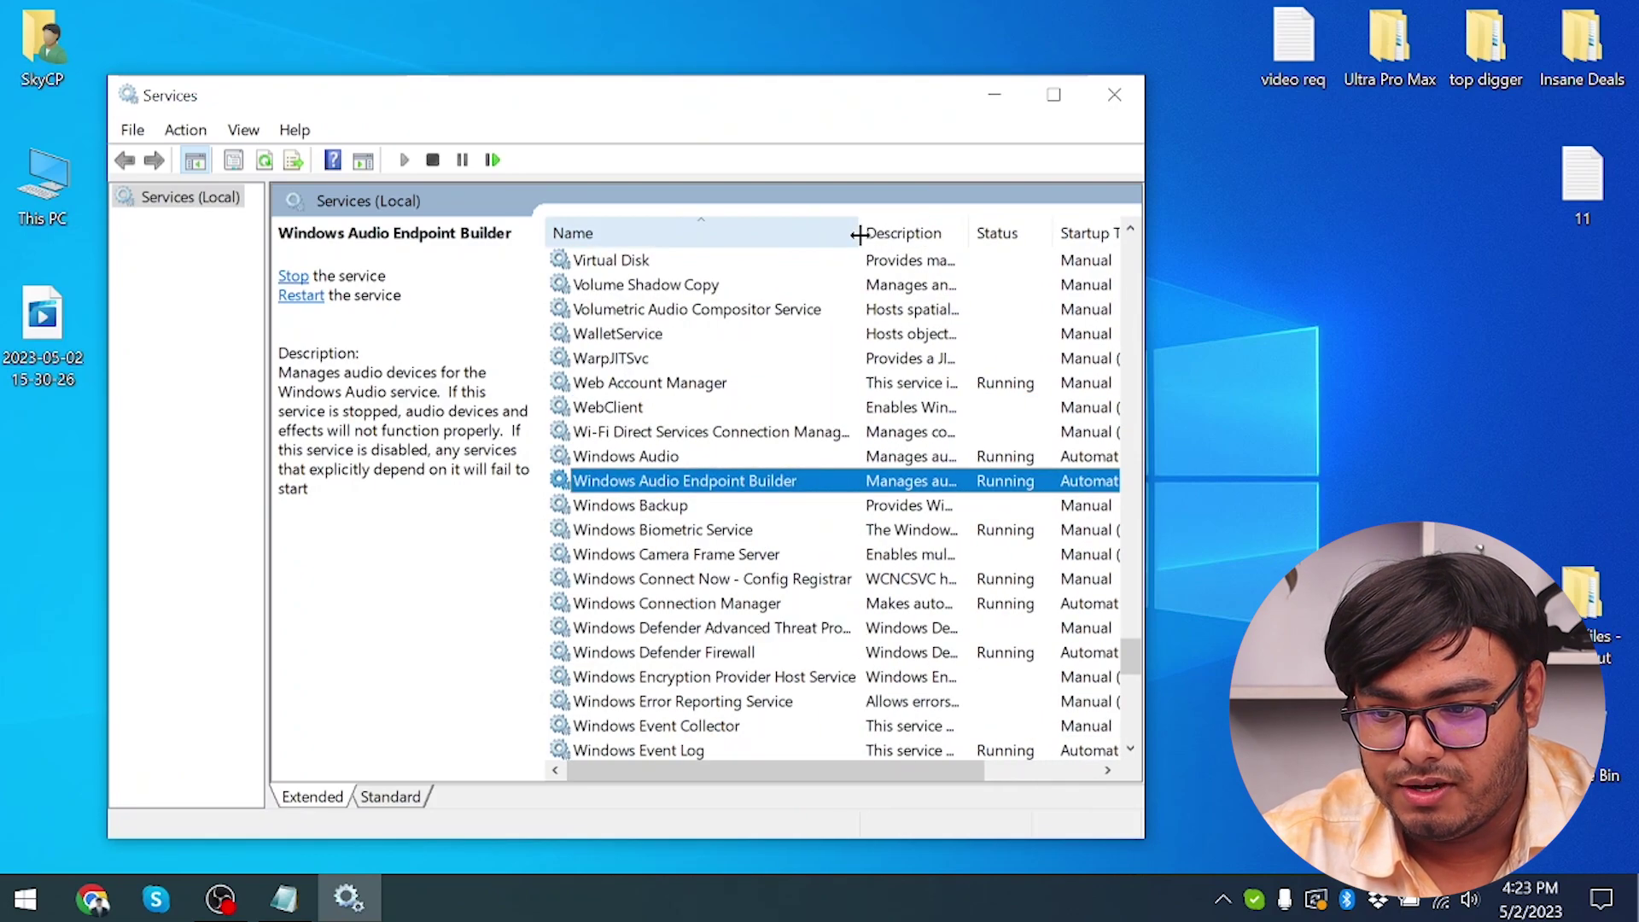
{"action": "right_click", "coordinate": [750, 487]}
- Set Windows Audio Endpoint Builder startup to Disabled, stop it along with Windows Audio, and apply
{"action": "left_click", "coordinate": [821, 725]}
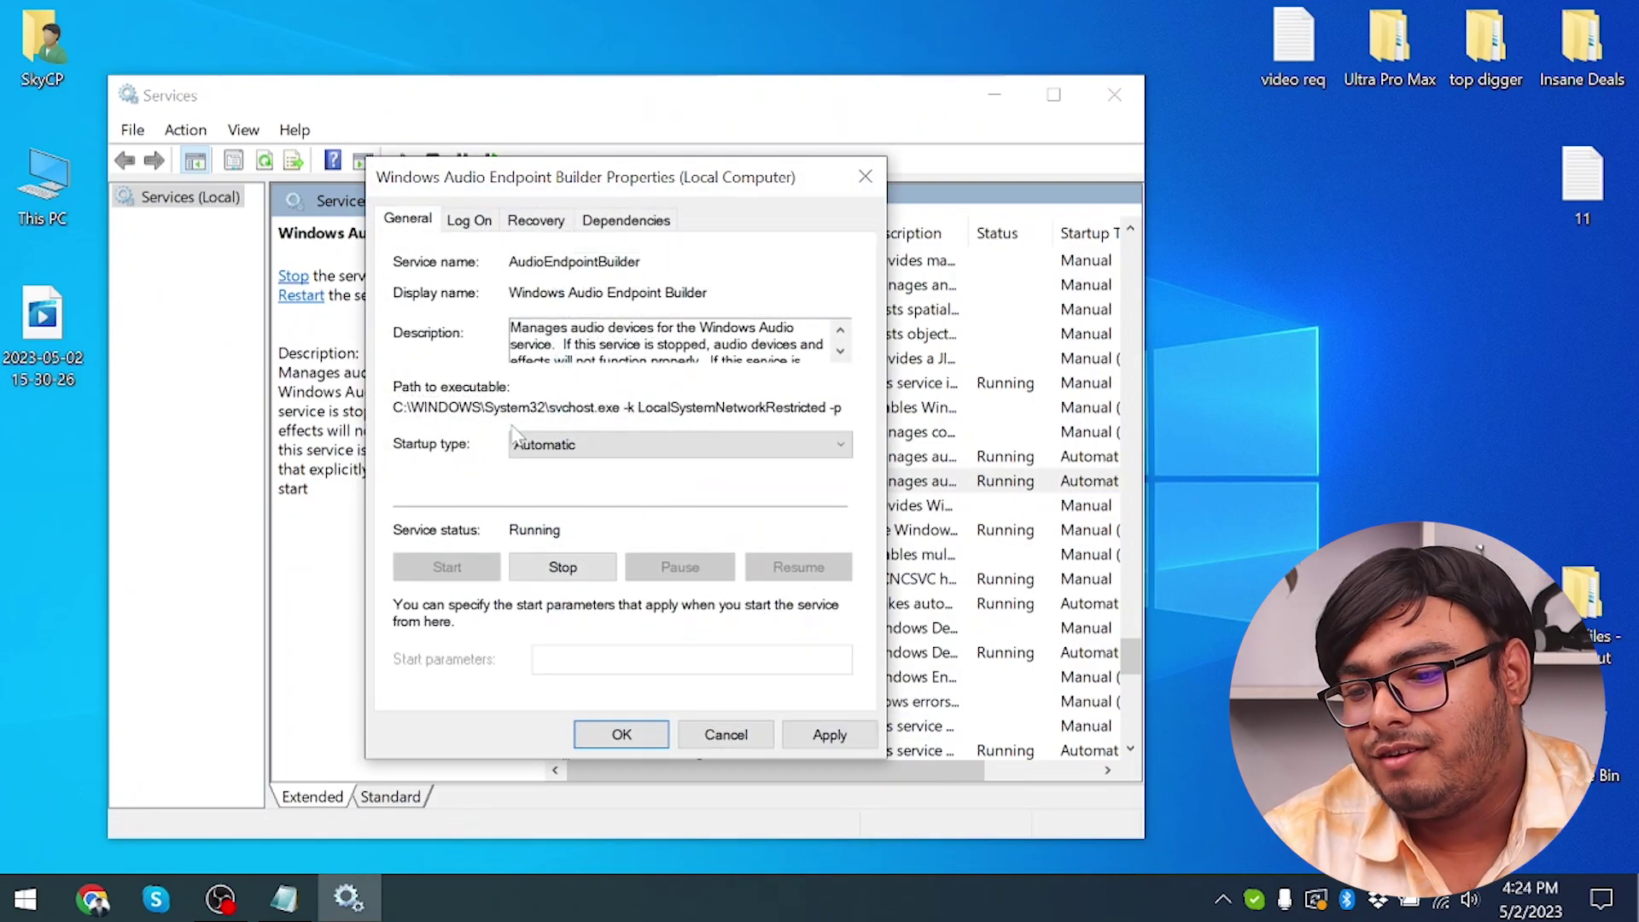
{"action": "left_click", "coordinate": [629, 453]}
{"action": "left_click", "coordinate": [616, 517]}
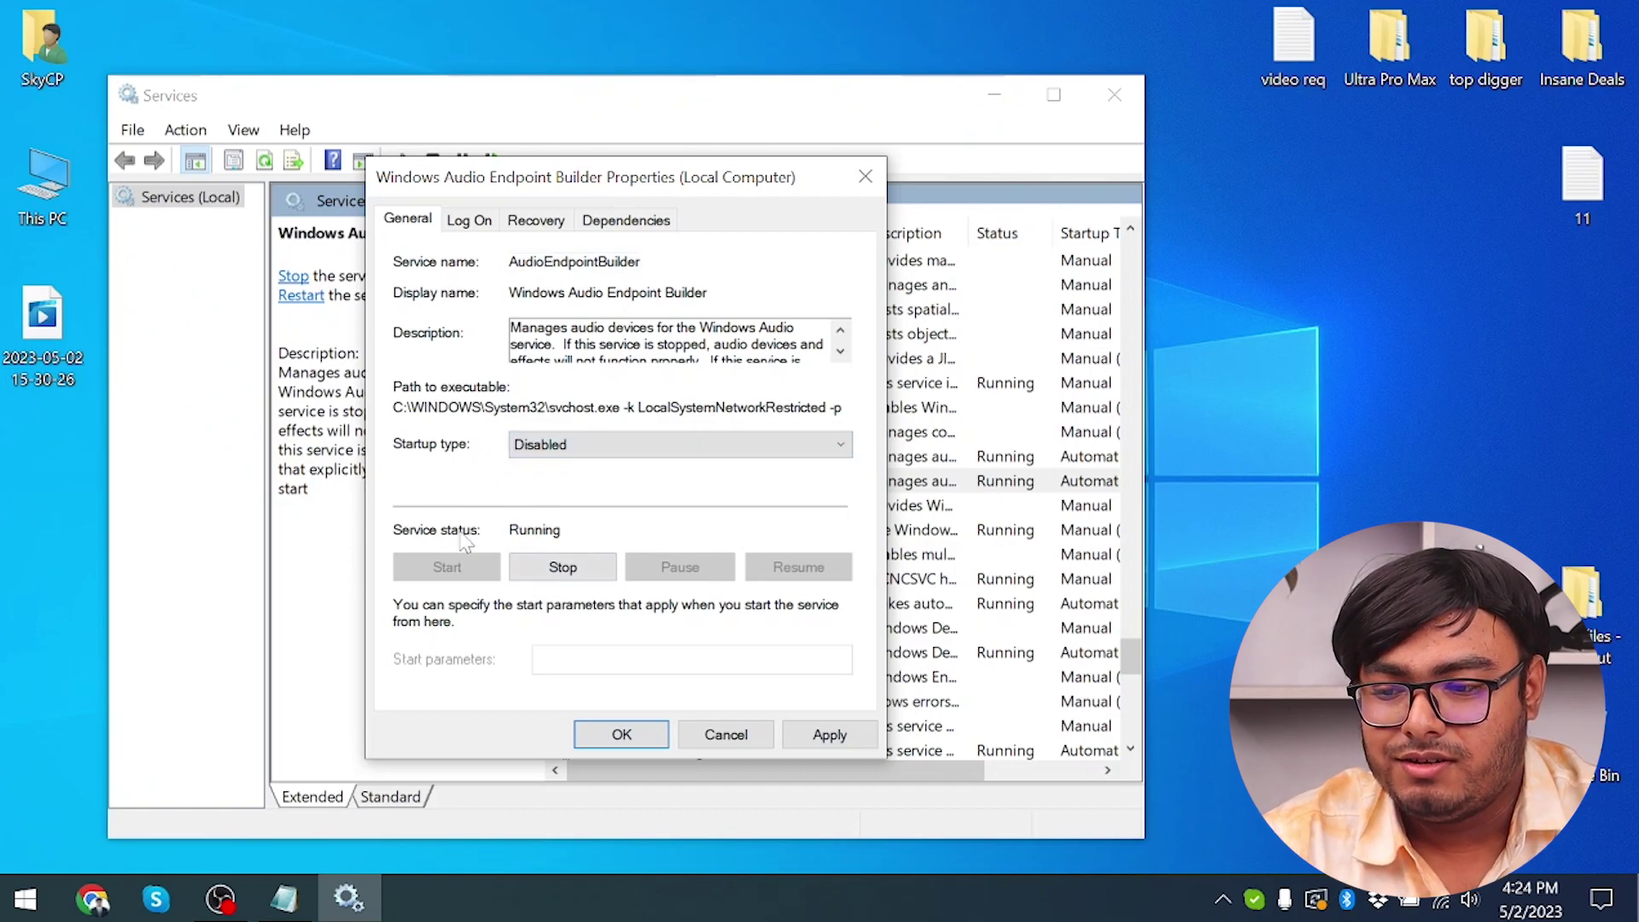
{"action": "left_click", "coordinate": [563, 566]}
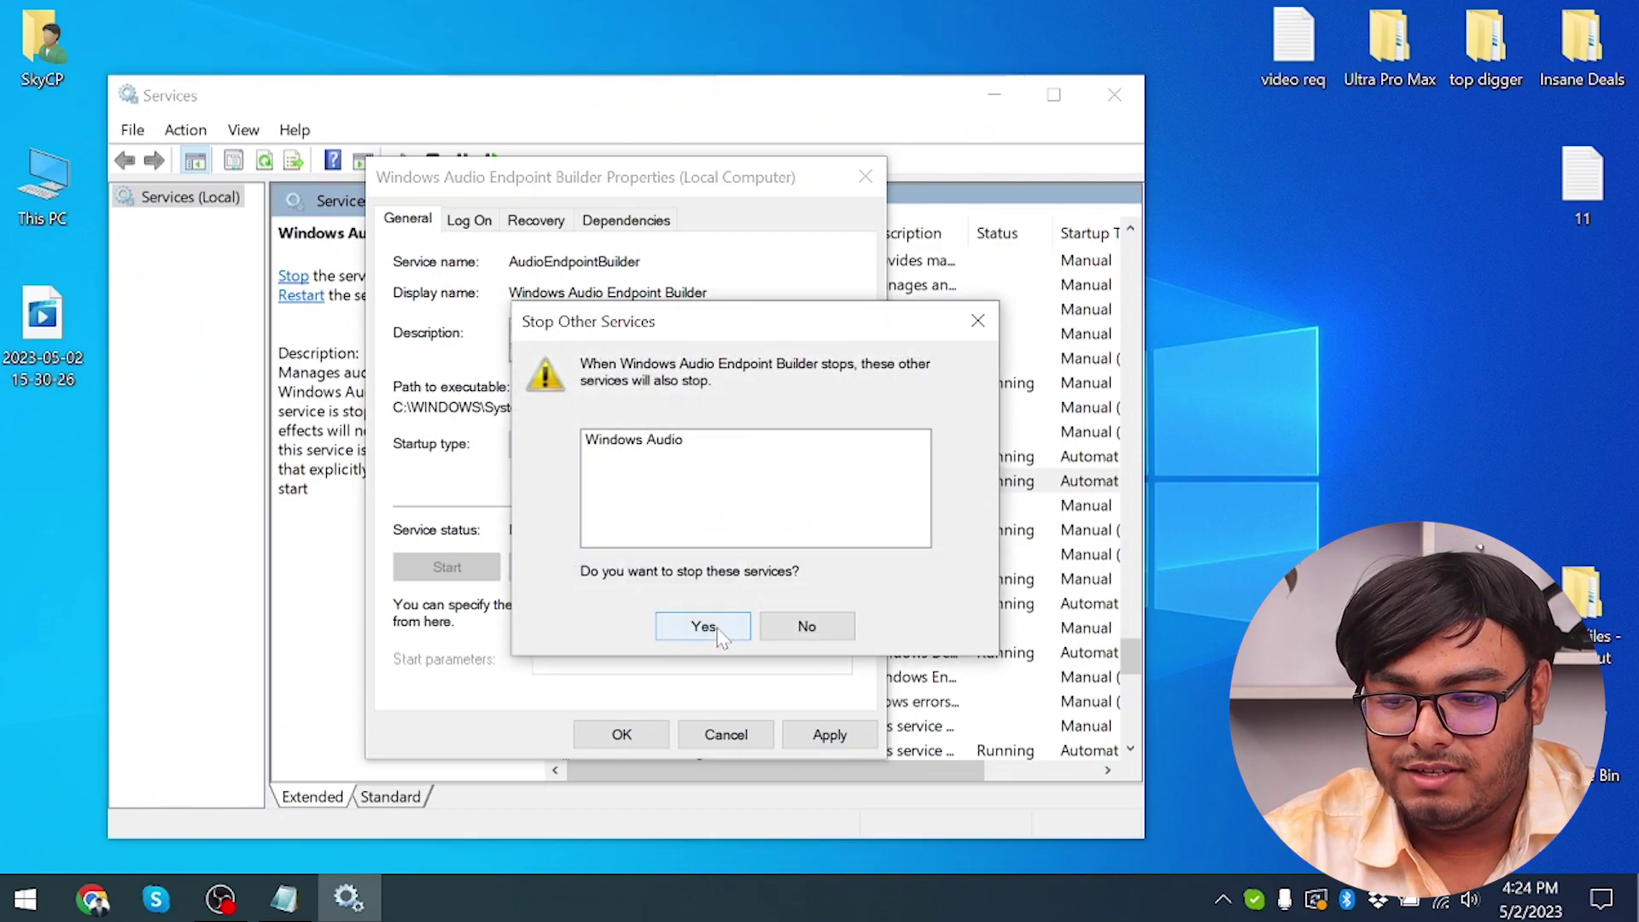
{"action": "left_click", "coordinate": [704, 626]}
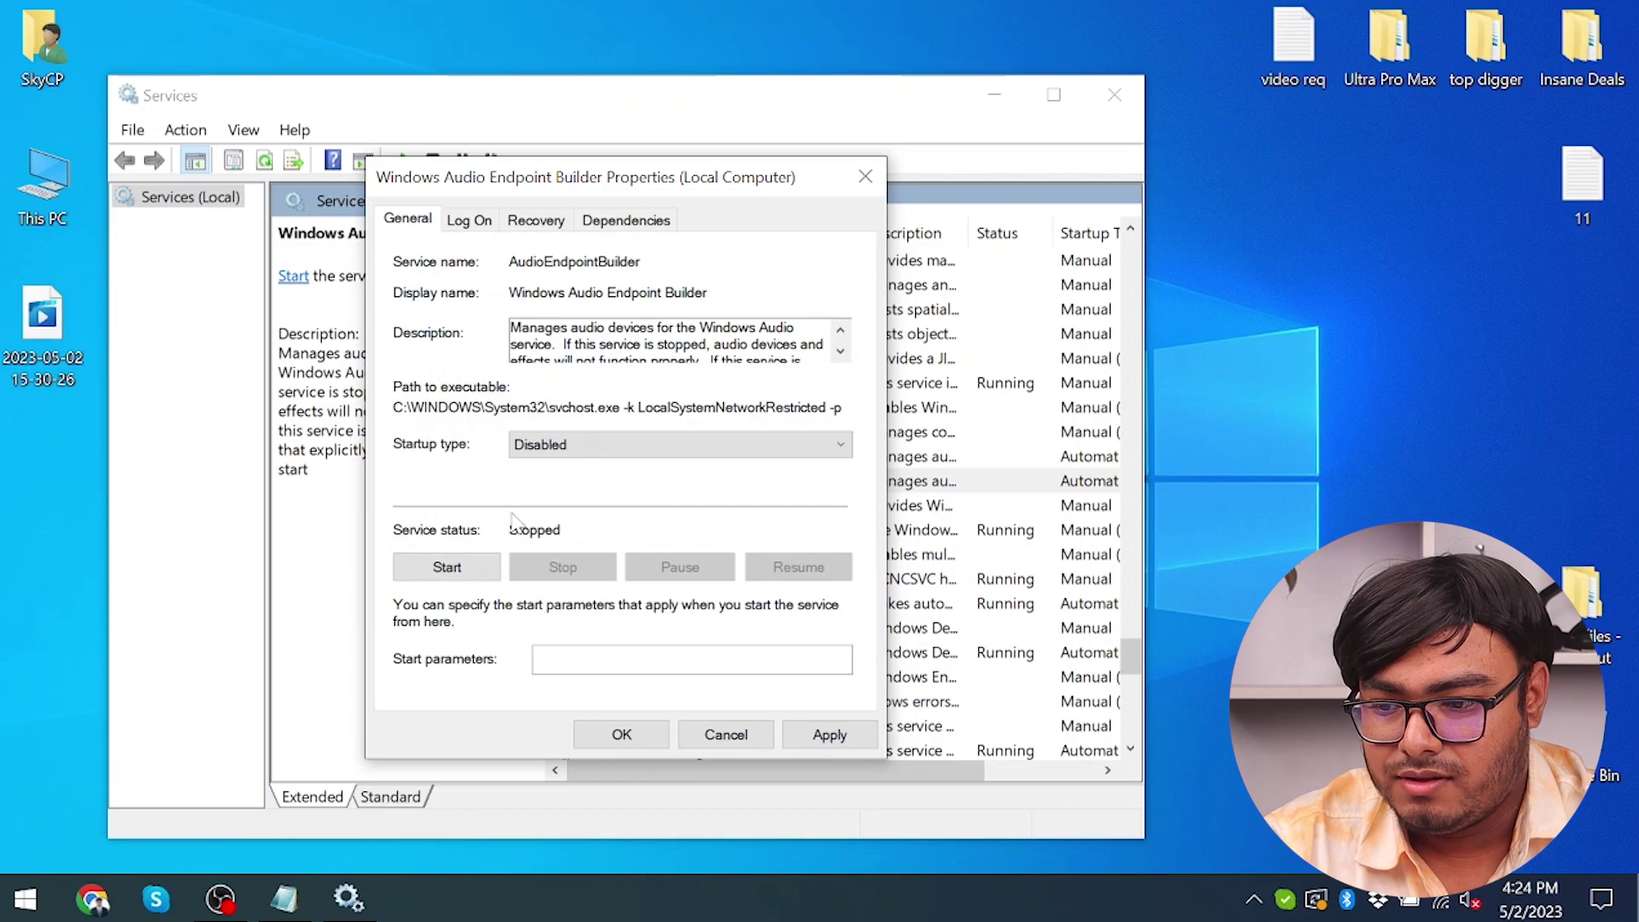
{"action": "left_click", "coordinate": [829, 735]}
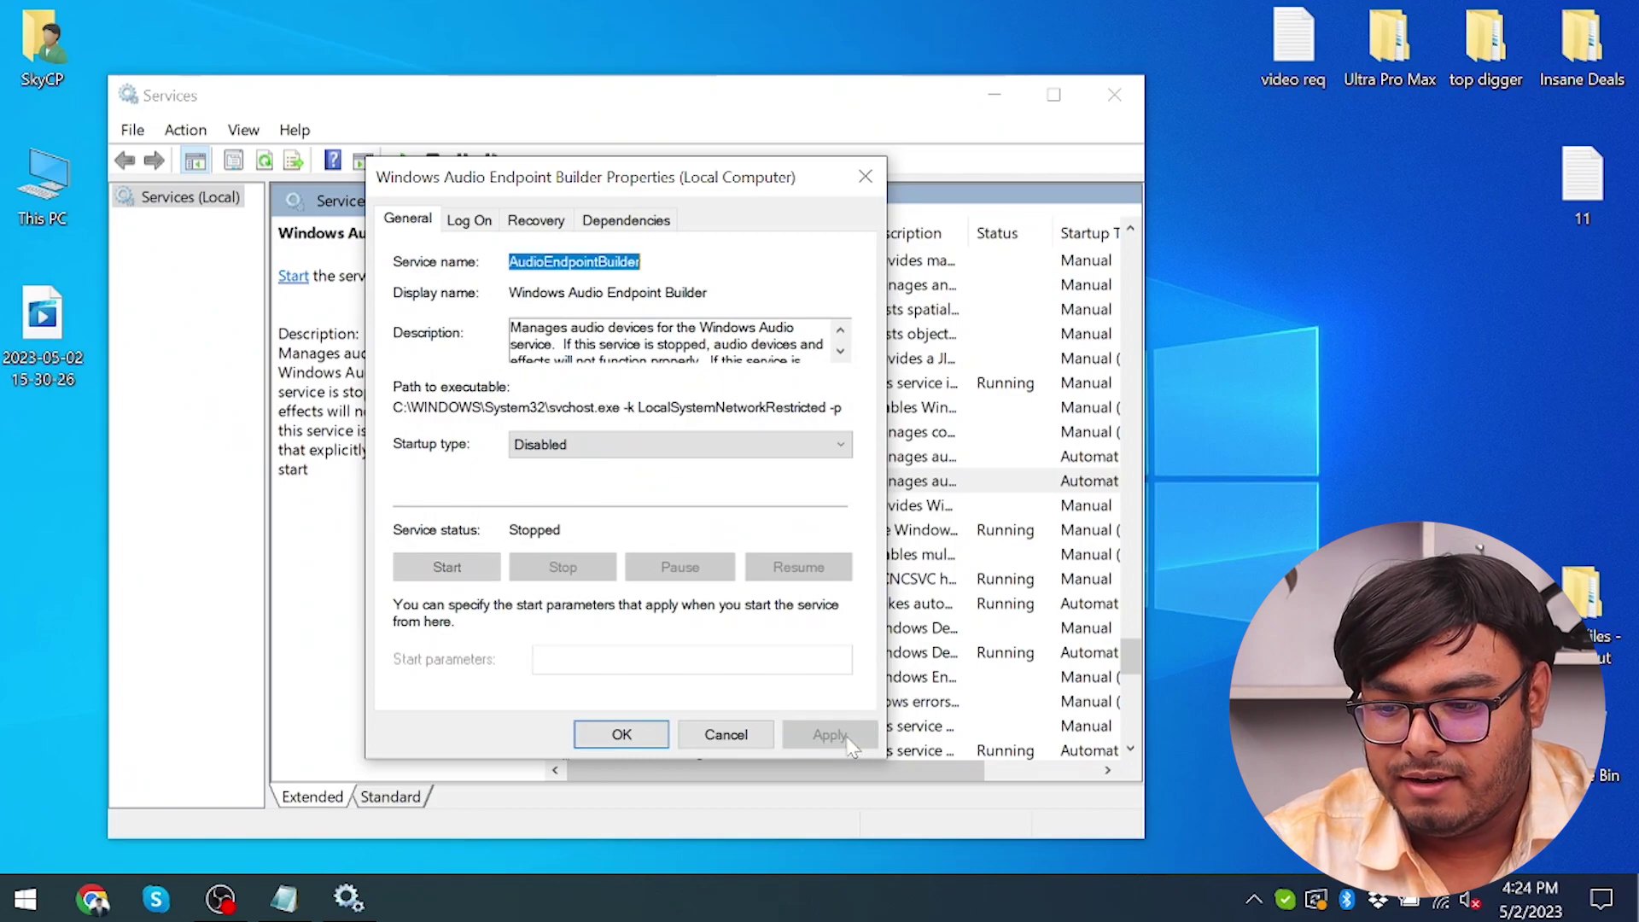
{"action": "left_click", "coordinate": [621, 735]}
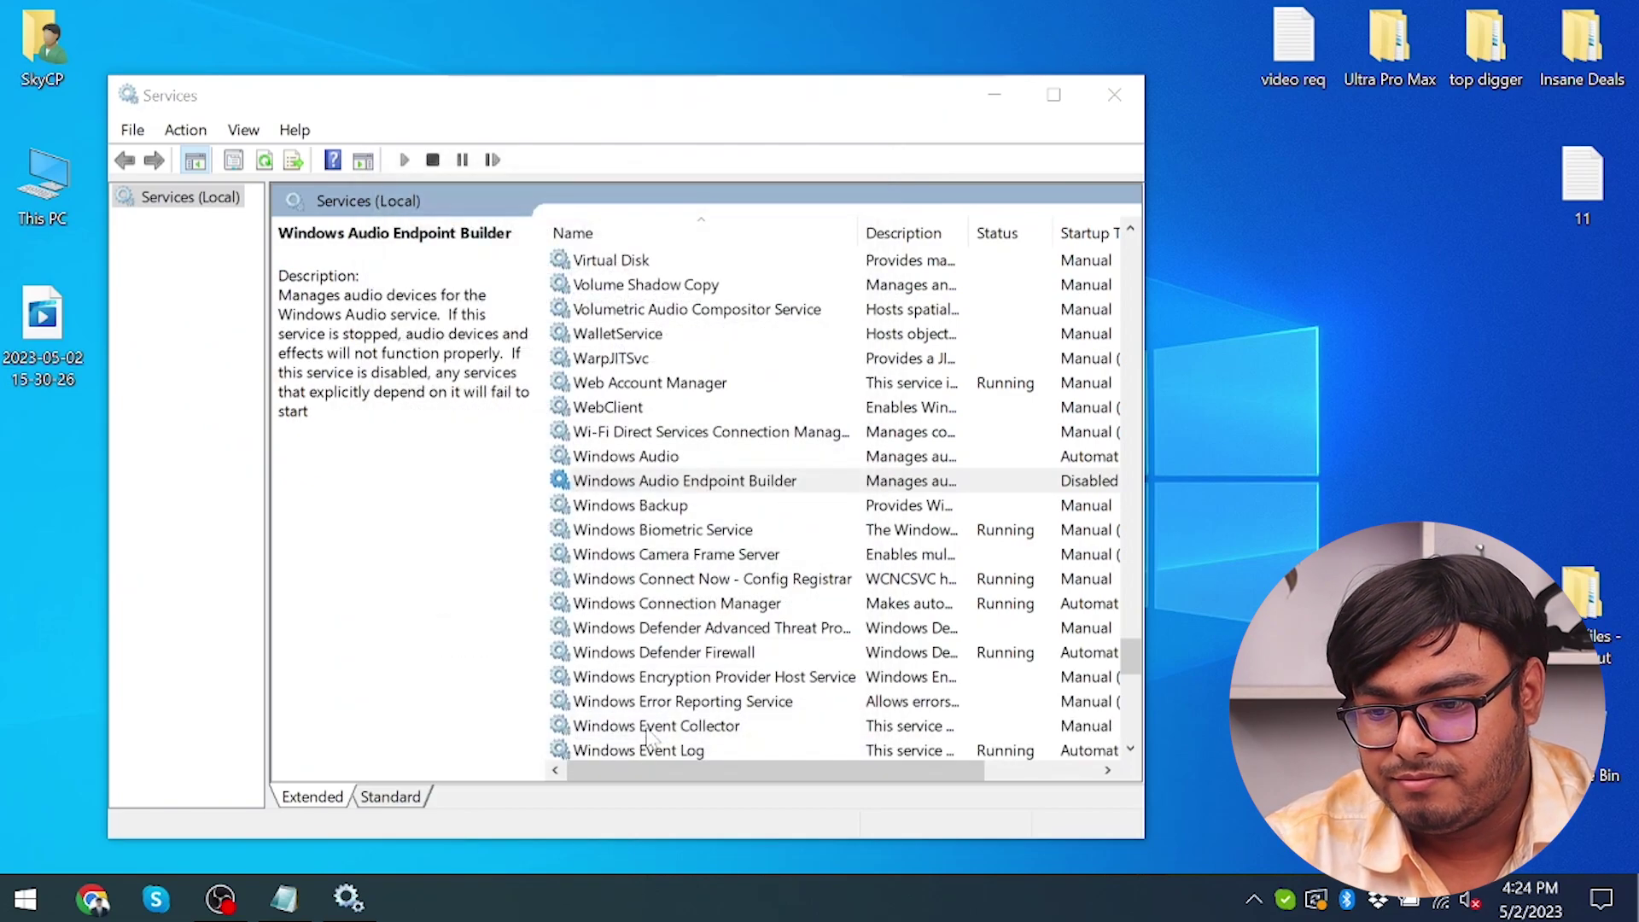